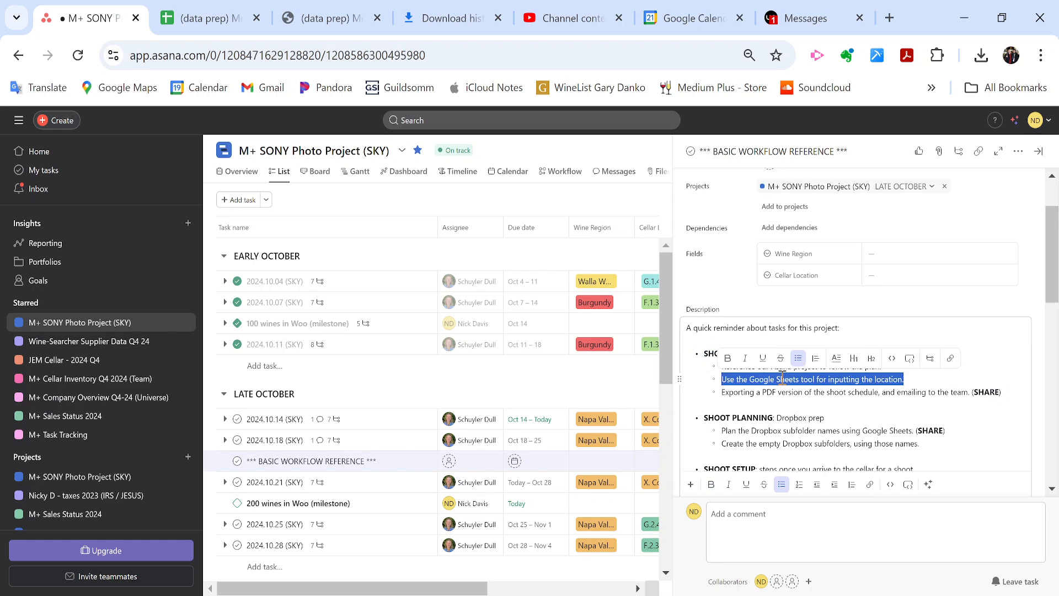
Highlight the PDF export line and the Dropbox prep steps in the BASIC WORKFLOW REFERENCE description.
triple_click(774, 391)
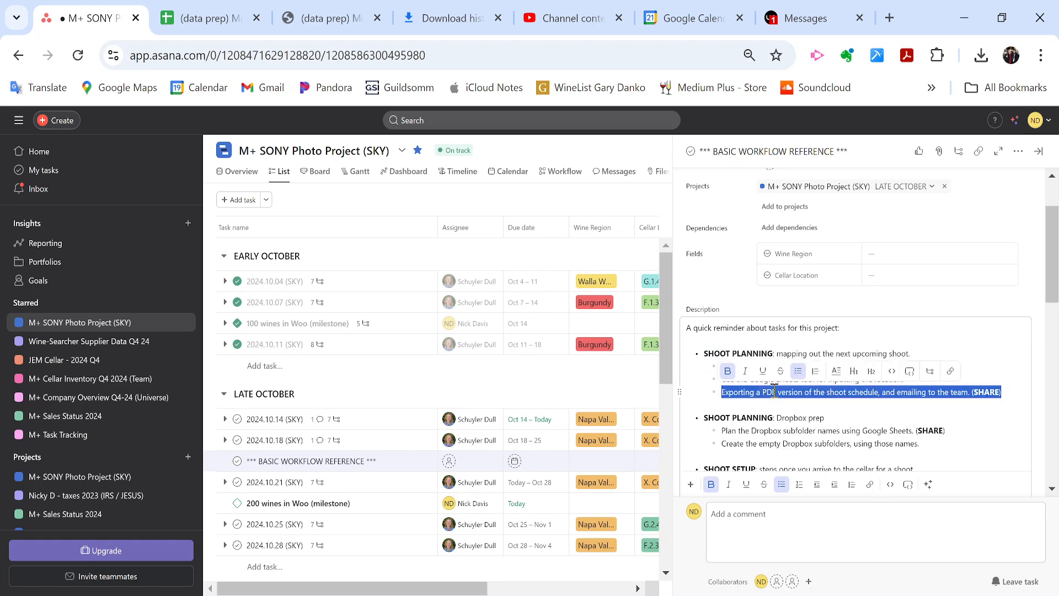
left_click(760, 419)
scroll(760, 421, "down", 1)
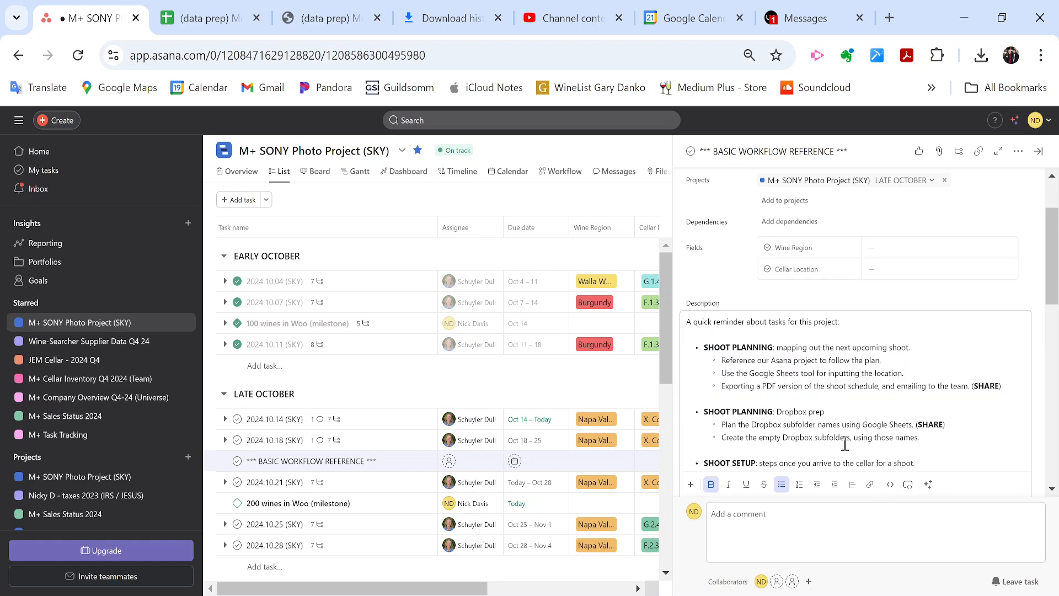
scroll(844, 444, "down", 1)
left_click_drag(920, 429, 691, 407)
scroll(818, 421, "down", 1)
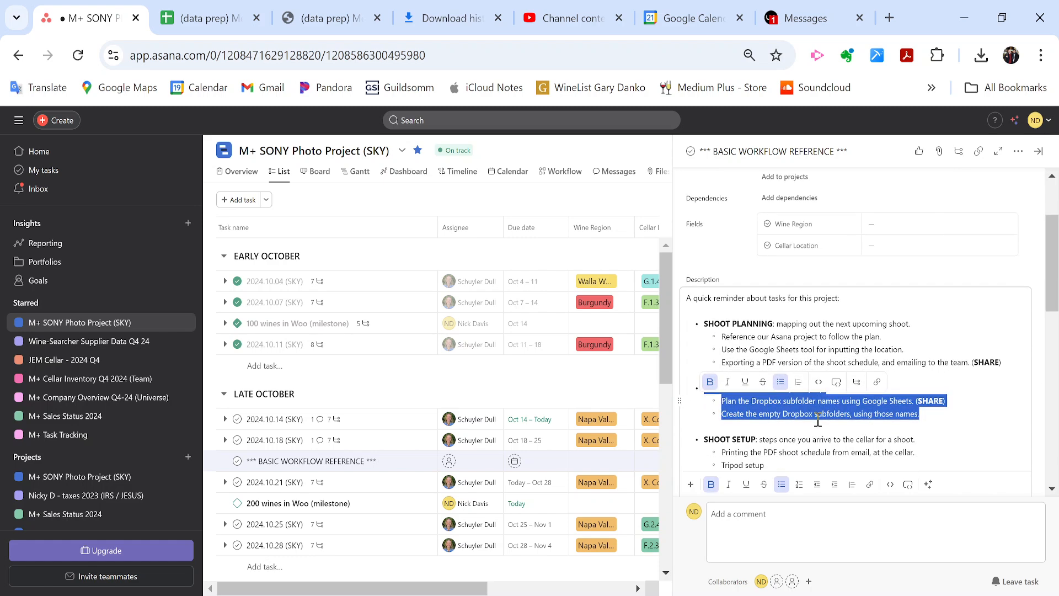
left_click(818, 421)
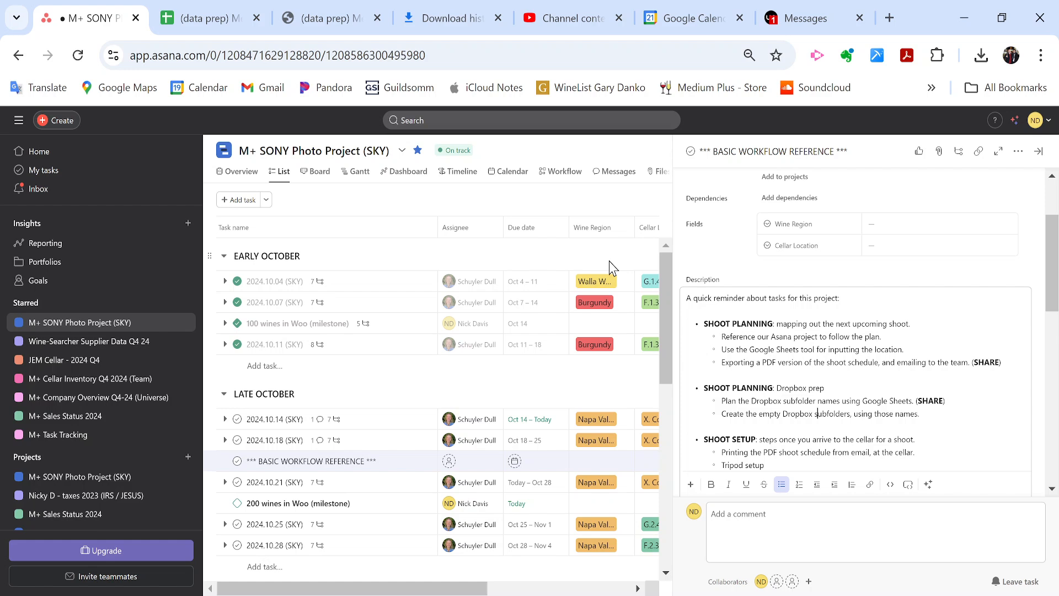
Reselect the Dropbox prep heading and steps, then go to the '(data prep)' spreadsheet tab.
double_click(763, 388)
left_click_drag(762, 388, 775, 411)
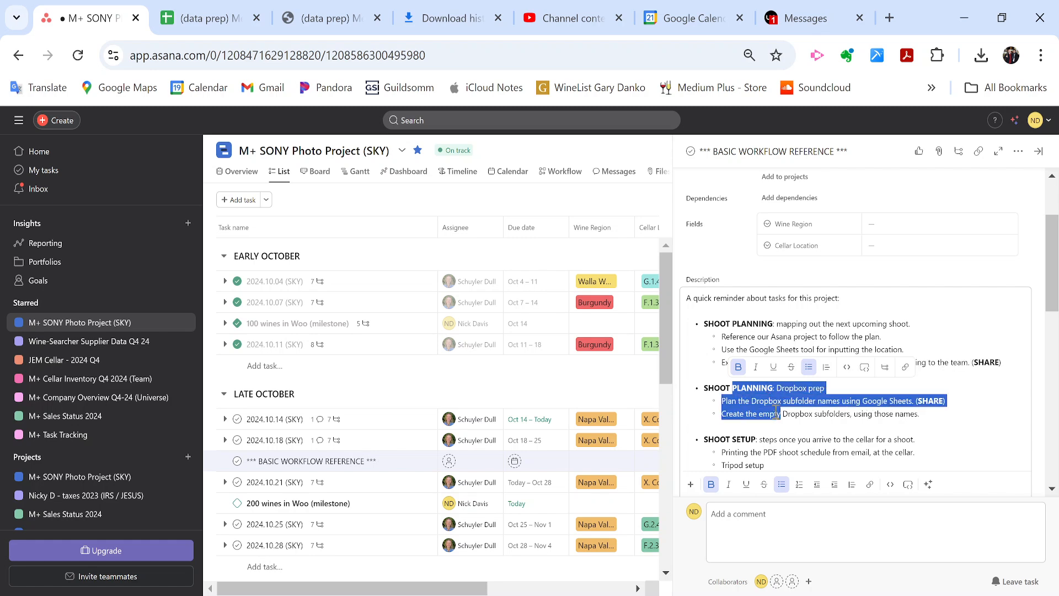
left_click(779, 417)
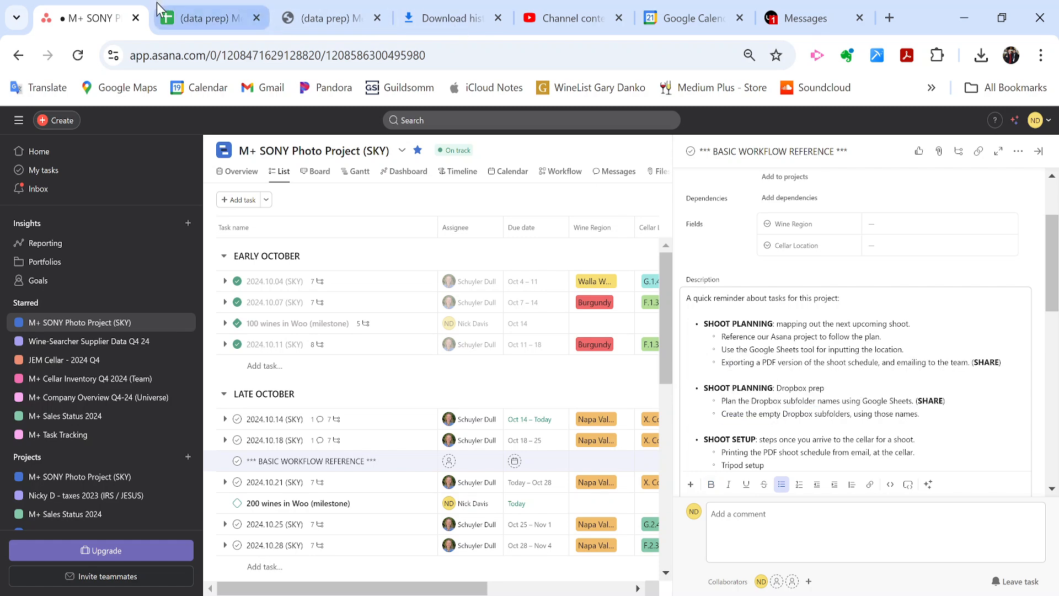
left_click(203, 18)
Return to the data prep spreadsheet and open the '2. iWine - assigned SKU' sheet.
scroll(435, 304, "up", 10)
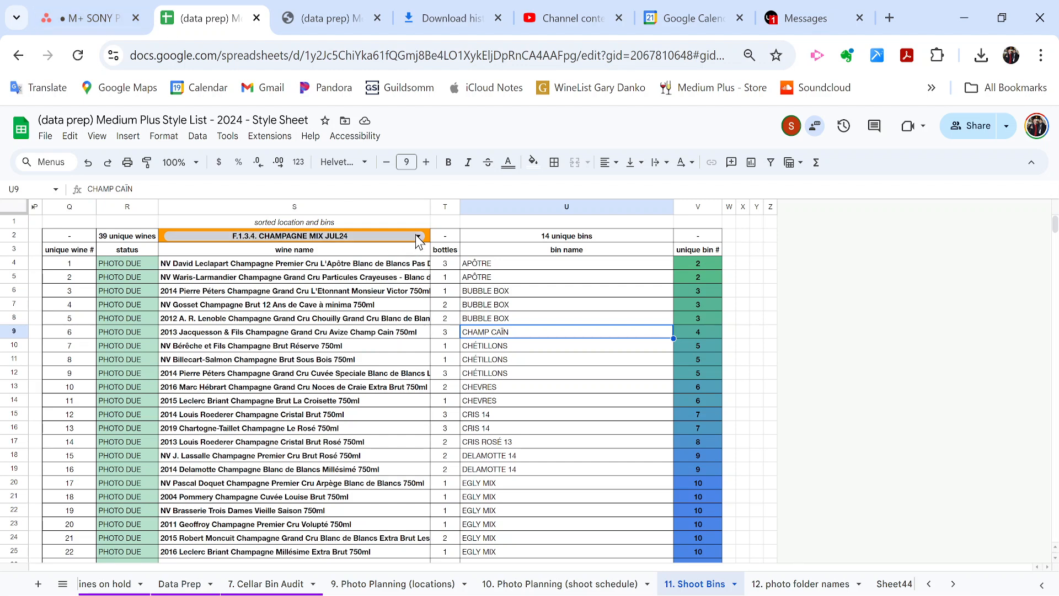
left_click(91, 18)
left_click(189, 8)
scroll(182, 585, "up", 3)
left_click(279, 585)
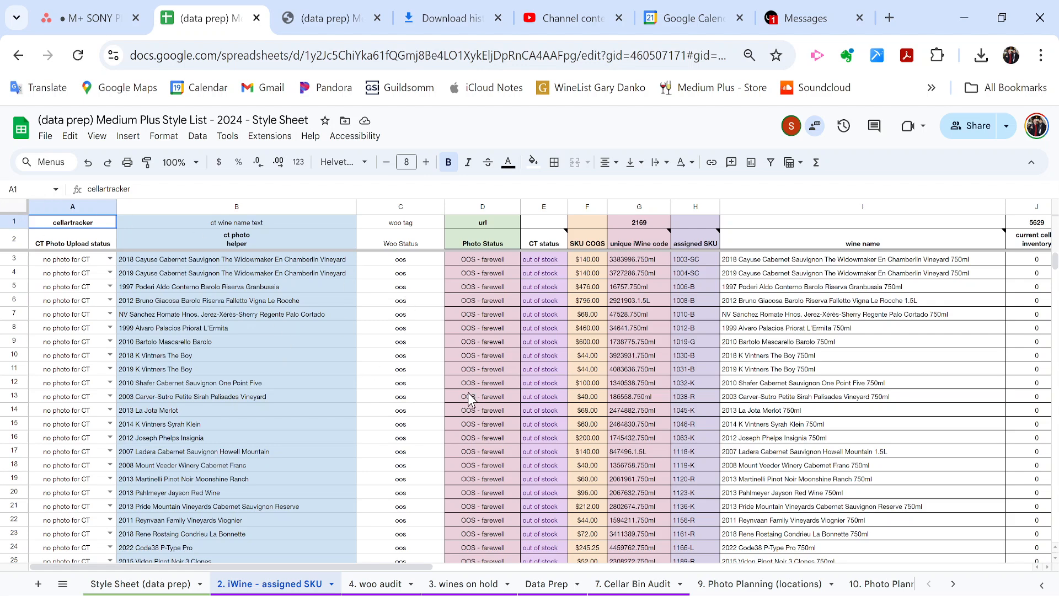
Select every cell of the '2. iWine - assigned SKU' sheet.
left_click(17, 214)
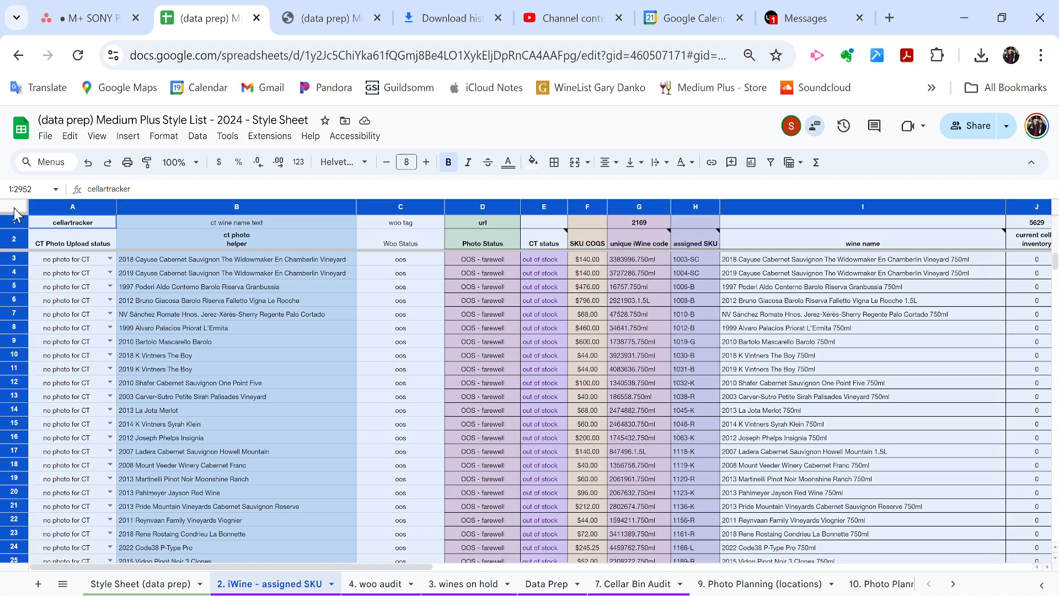
left_click(469, 411)
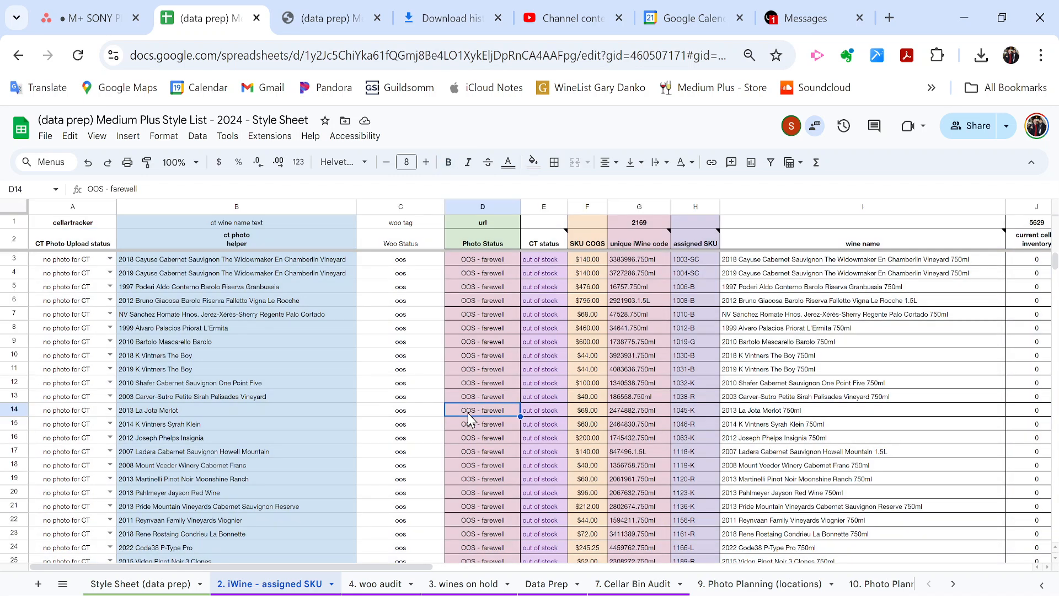
left_click(8, 212)
left_click(392, 388)
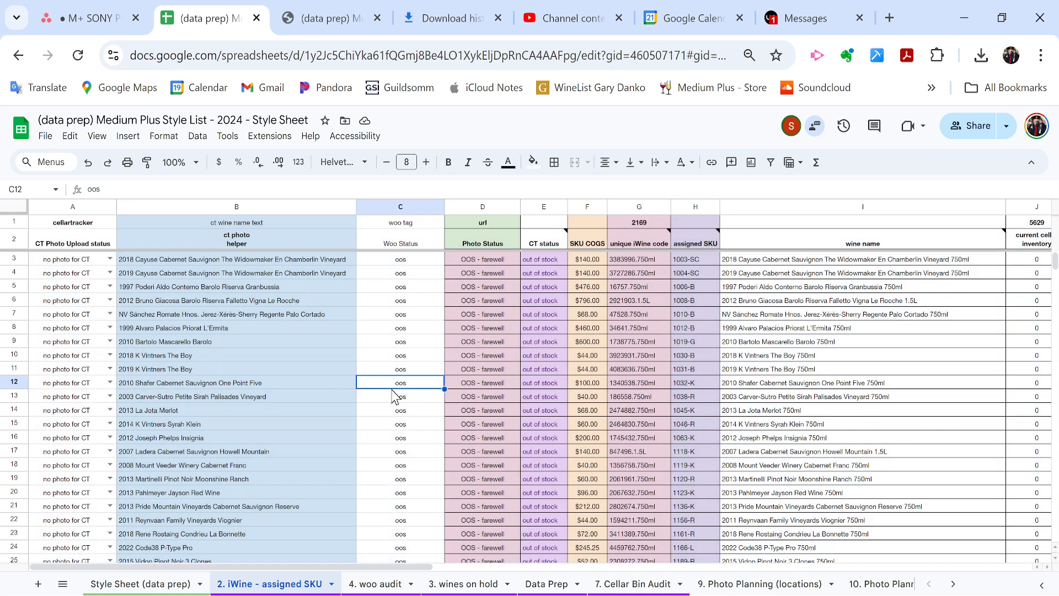
key("ctrl+a")
key("ctrl+a")
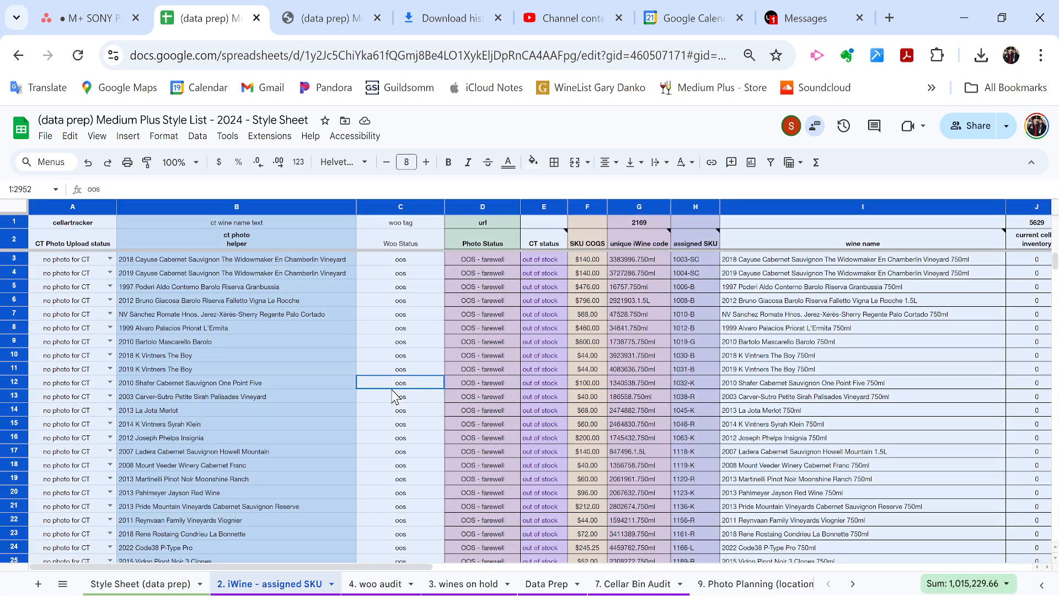
left_click(392, 388)
key("ctrl+a")
key("ctrl+a")
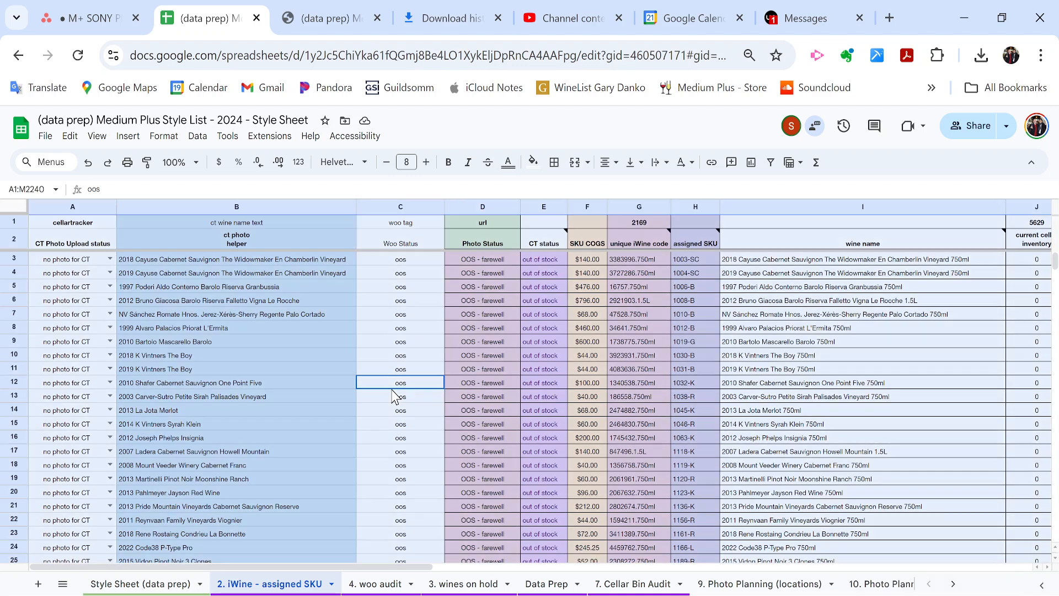
left_click(429, 342)
key("ctrl+a")
key("ctrl+a")
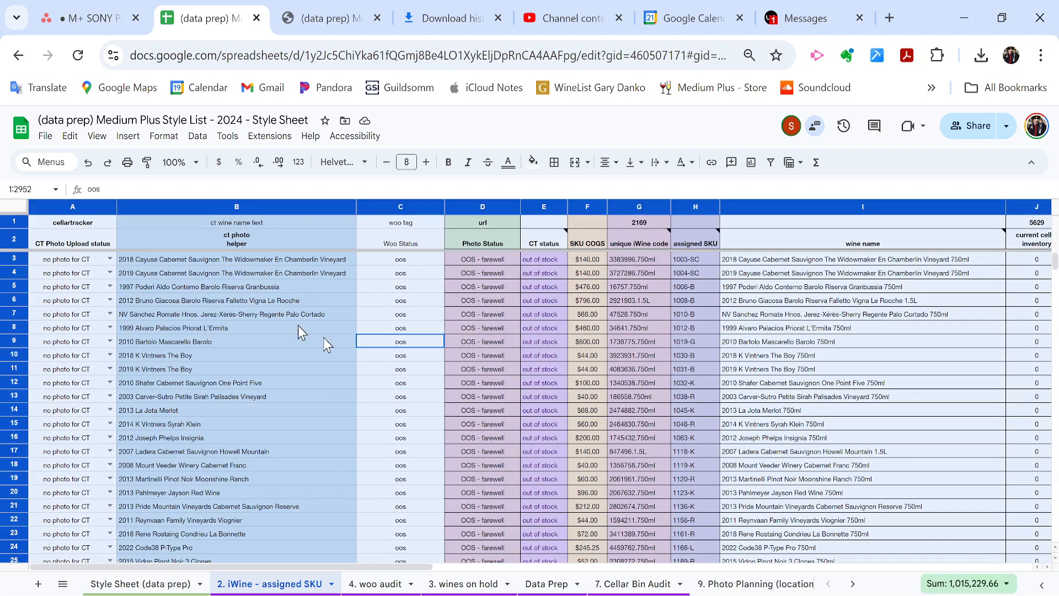
left_click(414, 383)
left_click(13, 208)
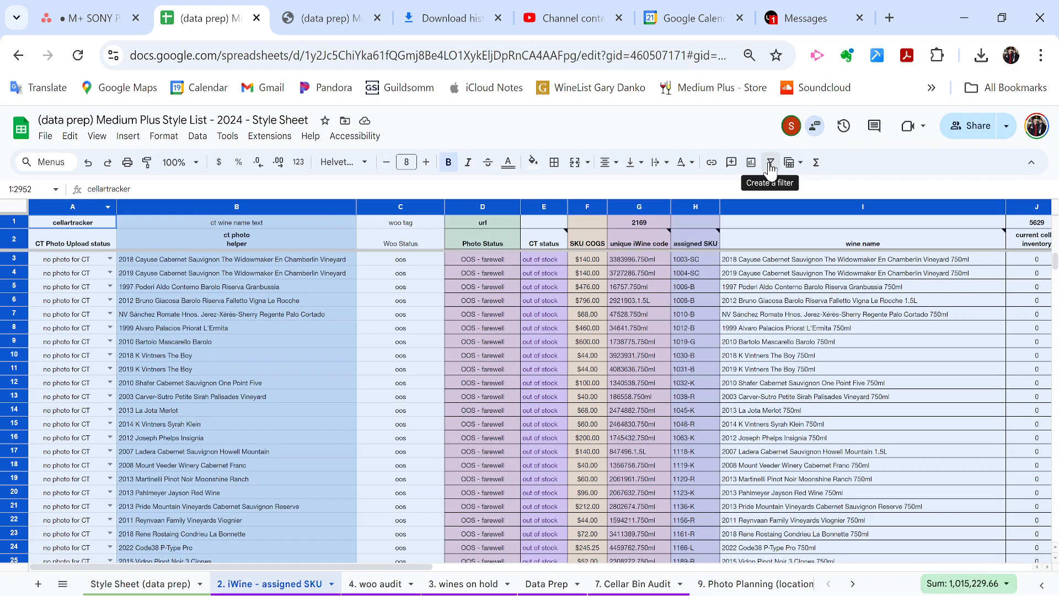
Create a filter and limit the locations column to X. Consignments KP.
left_click(771, 166)
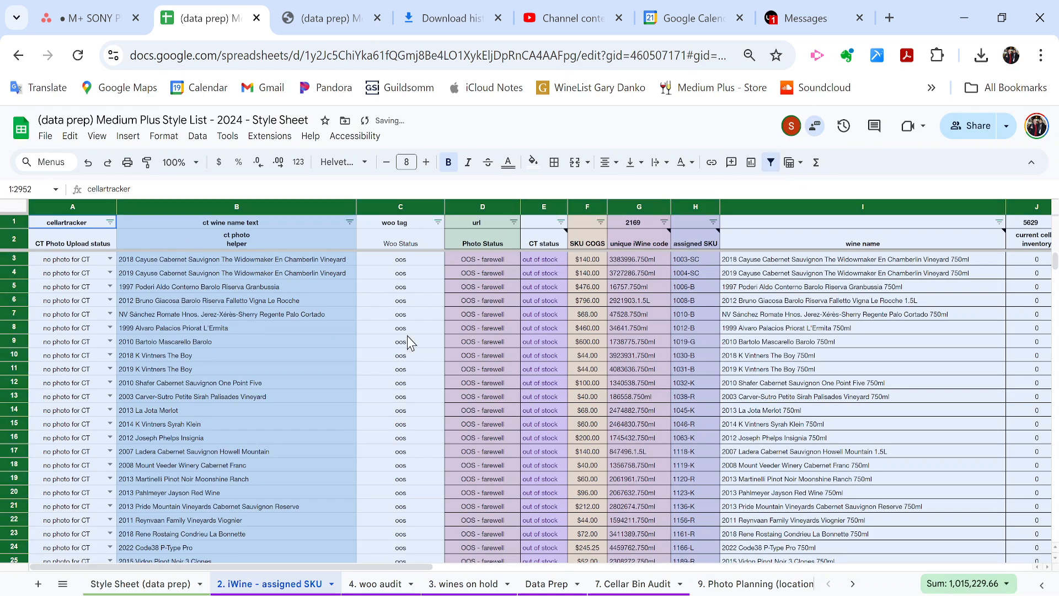
scroll(494, 334, "right", 10)
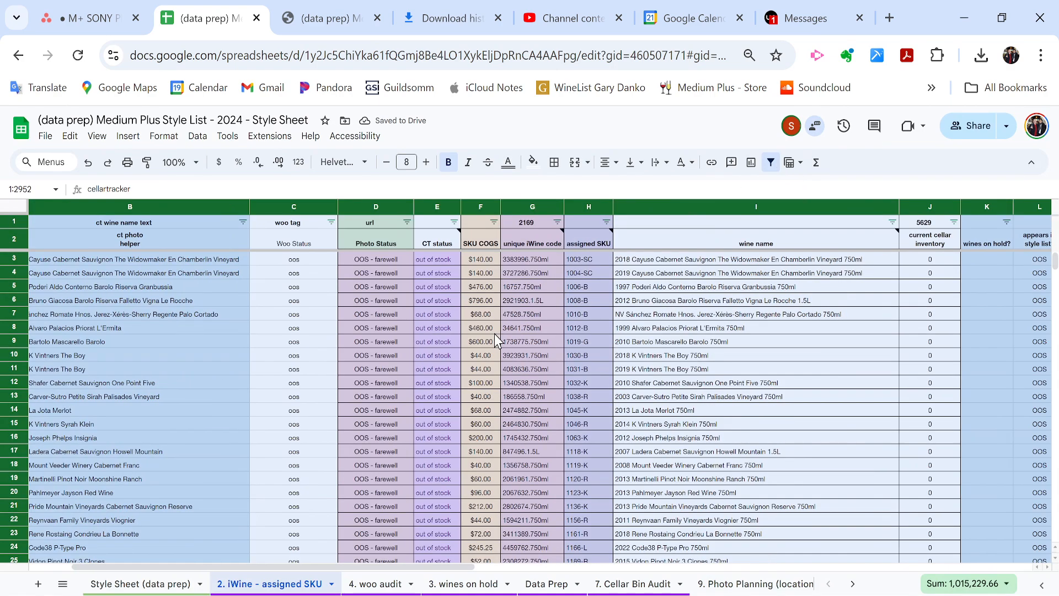
scroll(494, 333, "right", 5)
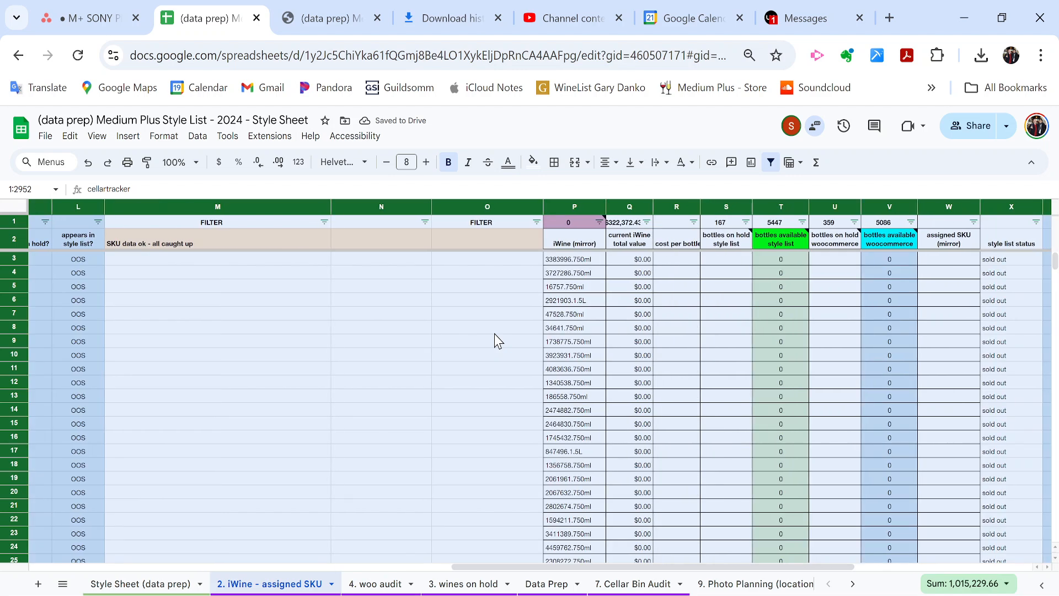
scroll(496, 341, "right", 3)
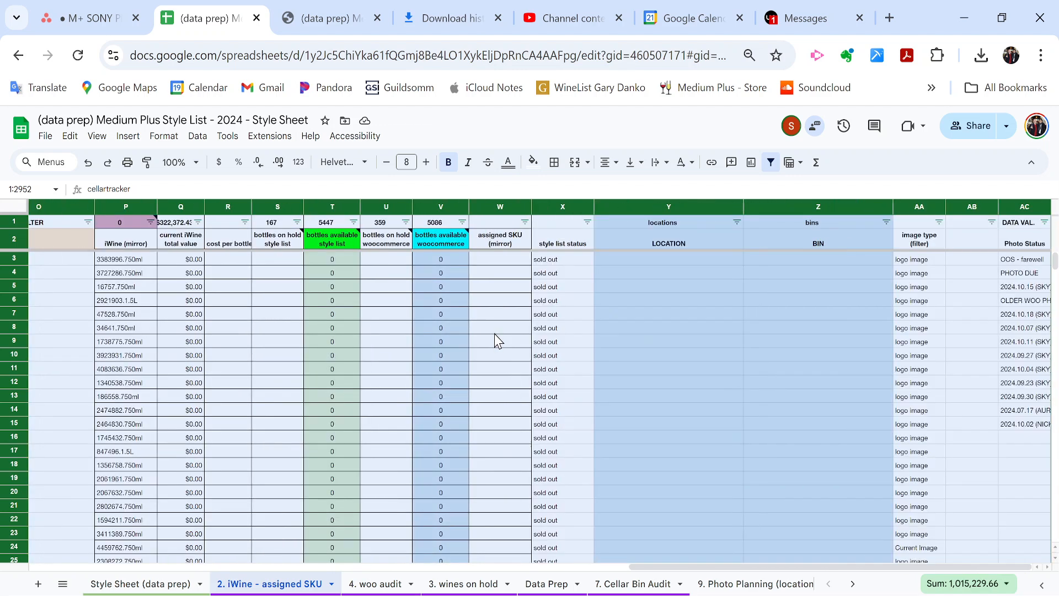
left_click(737, 223)
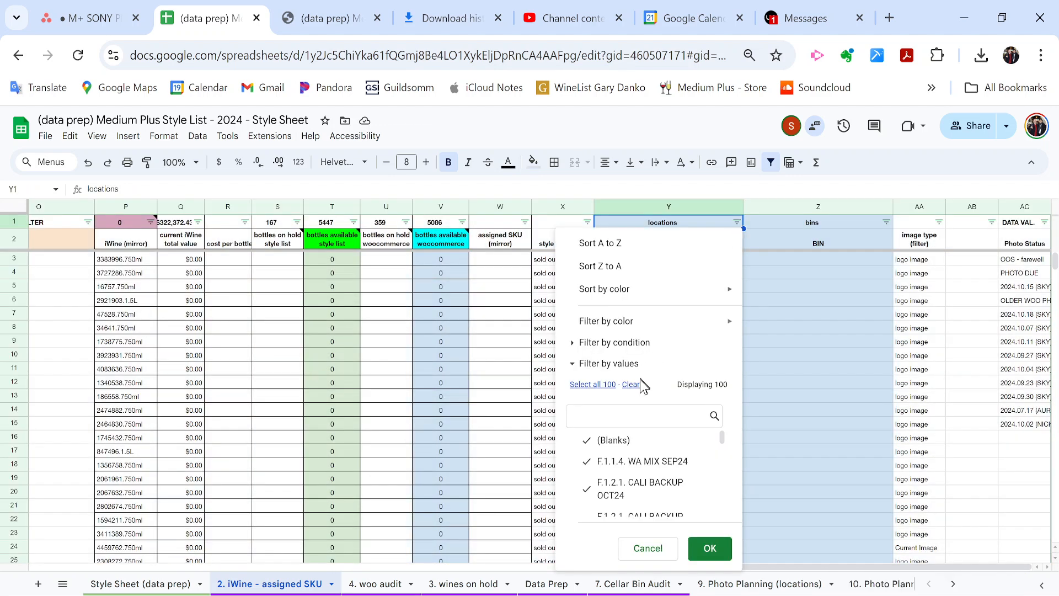
left_click(632, 385)
left_click(668, 420)
type("kp")
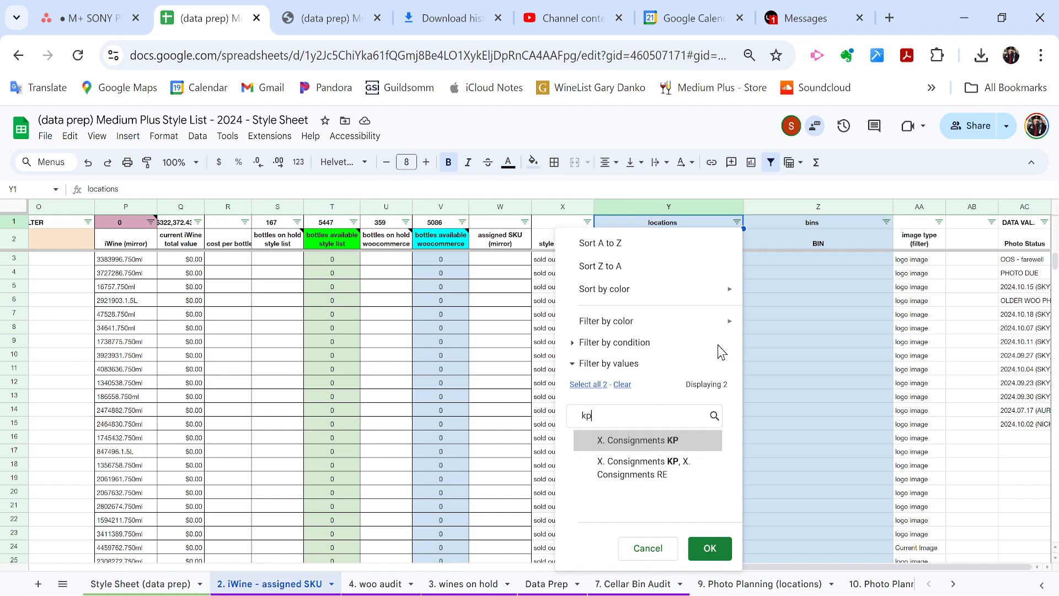
left_click(669, 439)
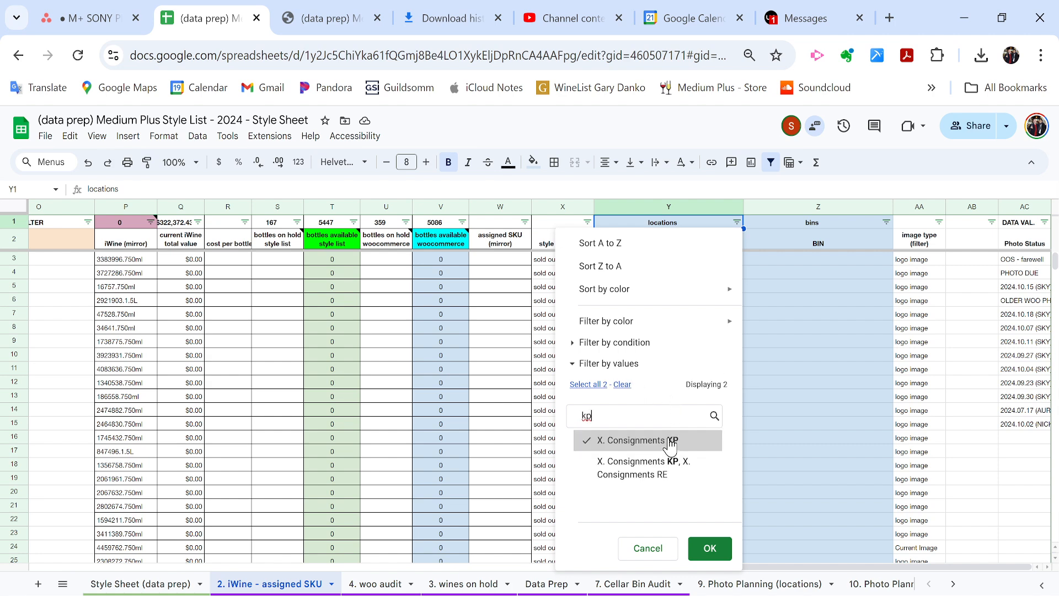
left_click(709, 548)
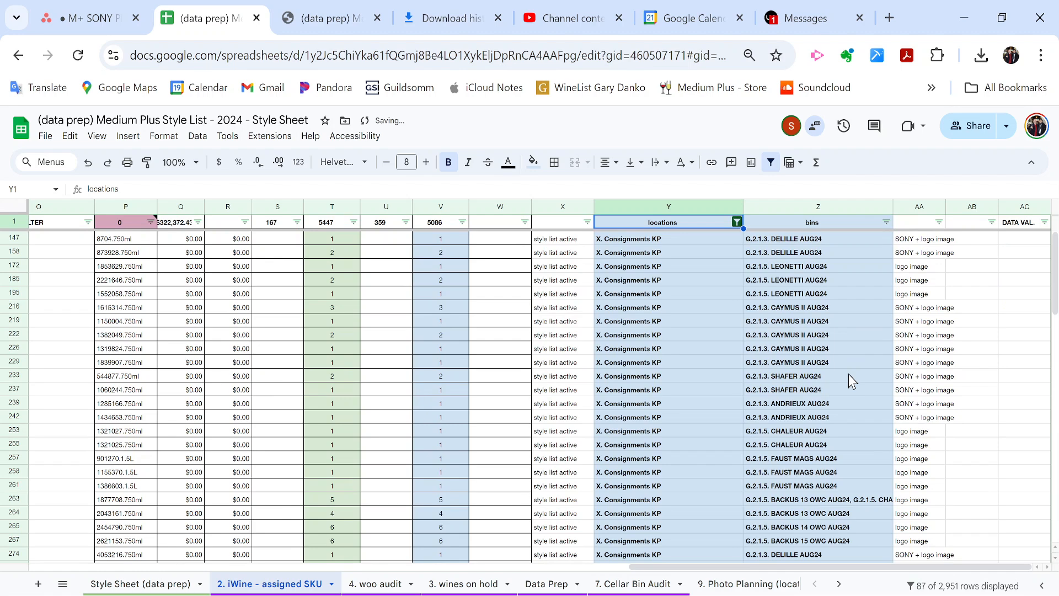
Copy a 2024.10.15 (SKY) url value into Notepad and return to the sheet.
scroll(848, 374, "left", 15)
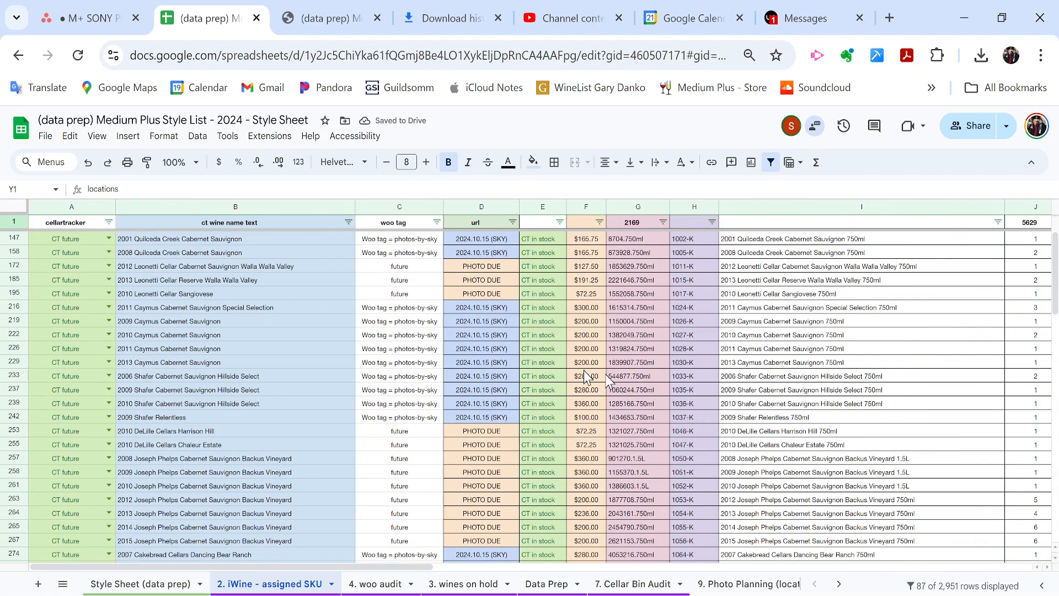
left_click_drag(466, 307, 468, 417)
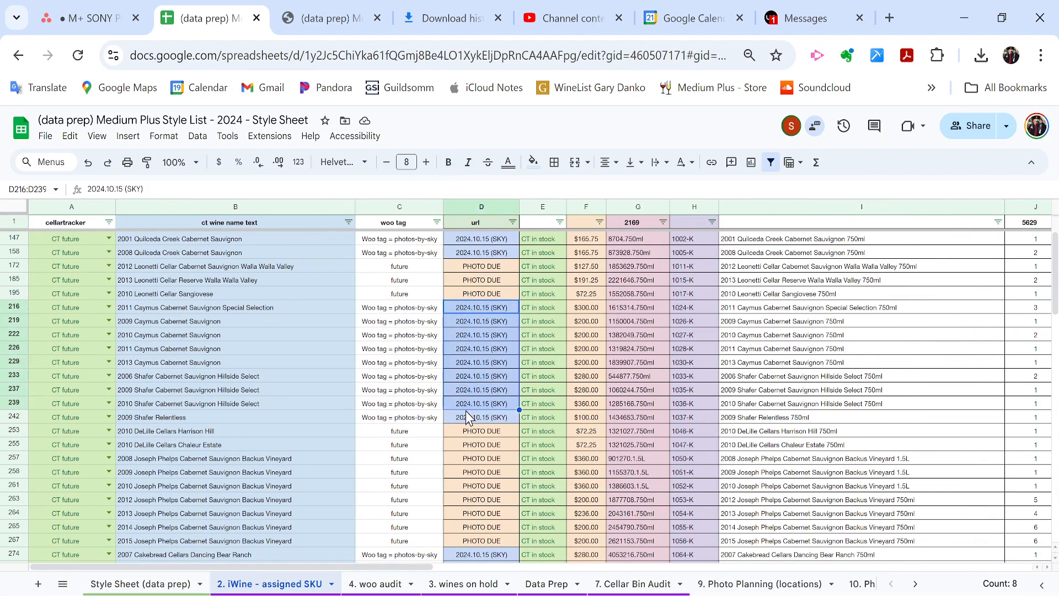
left_click(481, 380)
key("ctrl+c")
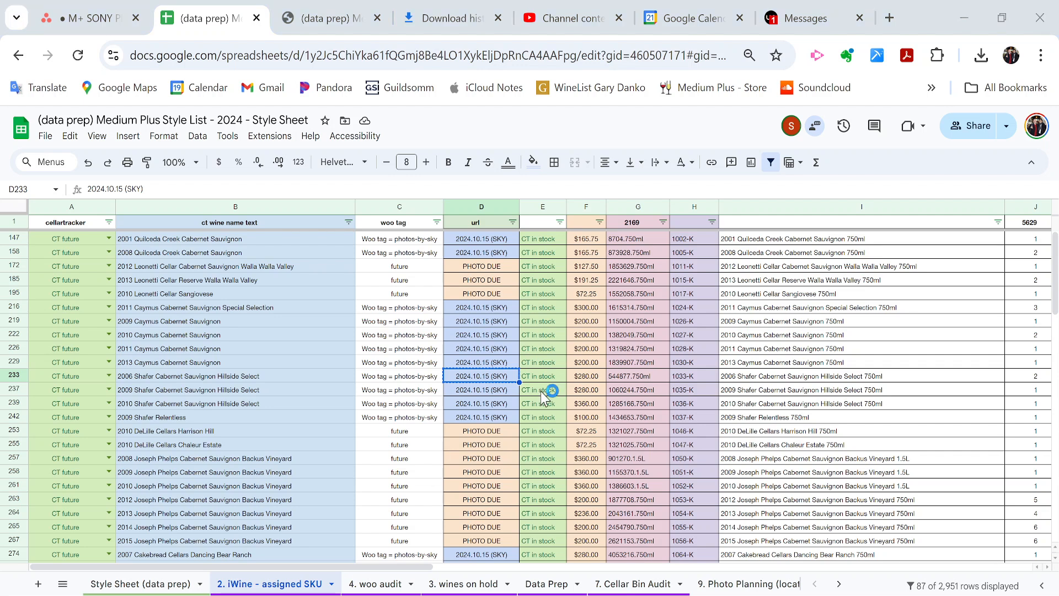
key("ctrl+v")
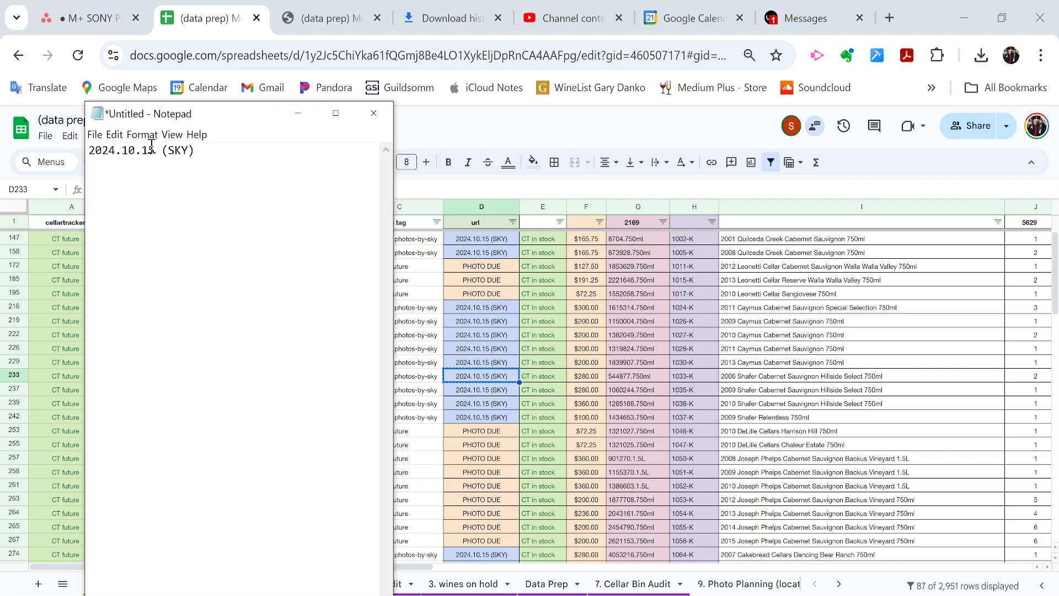
double_click(95, 154)
left_click_drag(199, 148, 88, 150)
left_click(543, 252)
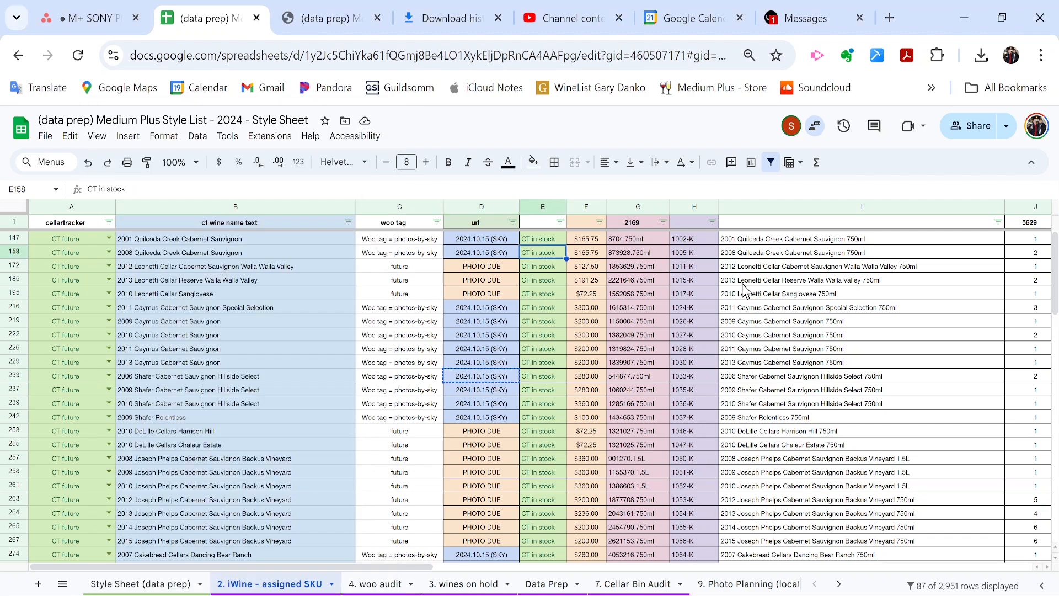
scroll(745, 289, "right", 10)
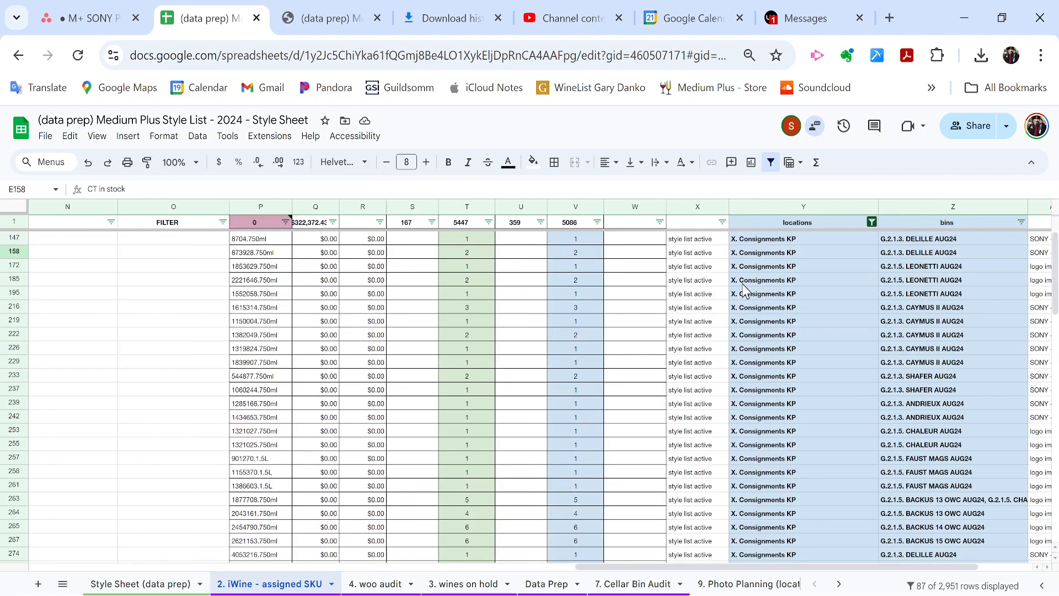
scroll(745, 290, "right", 3)
Filter the bins column to all G.2.1.5 bins, leaving 30 wines.
left_click(886, 222)
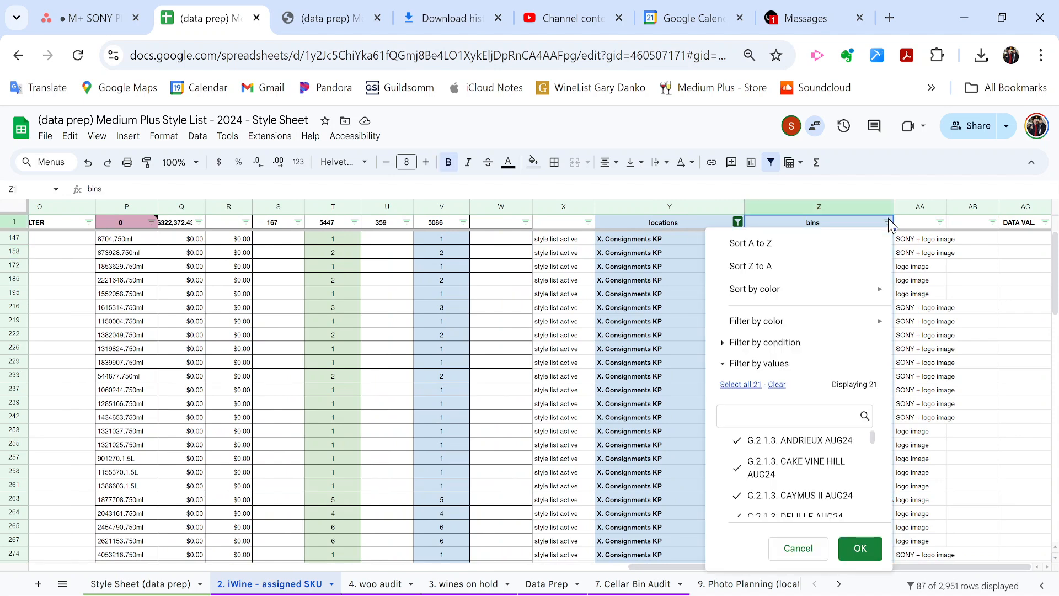
left_click(776, 384)
left_click(798, 419)
type("g.2.1.5")
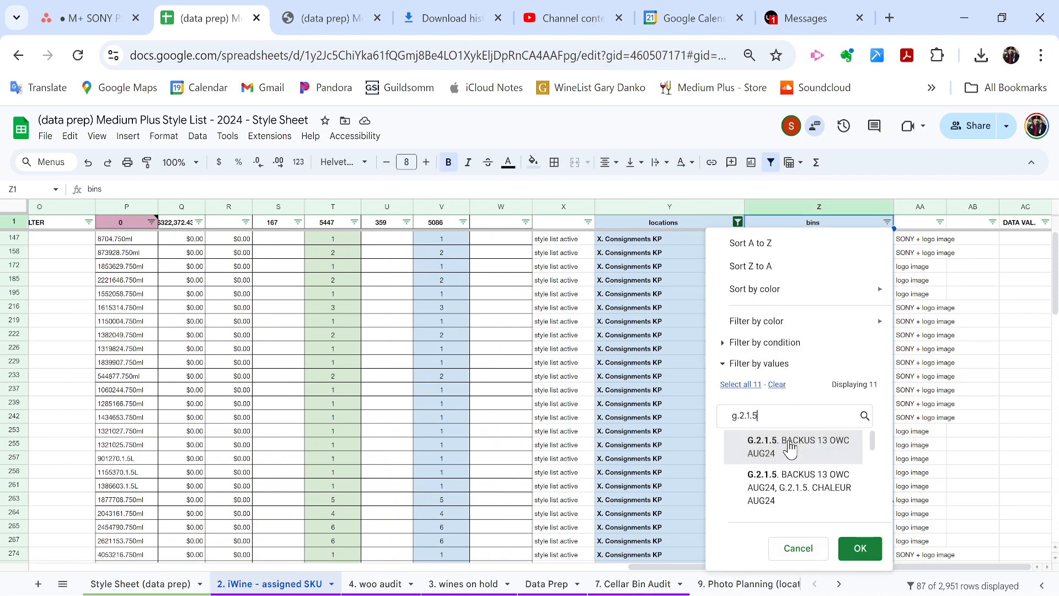
left_click(789, 444)
left_click(732, 384)
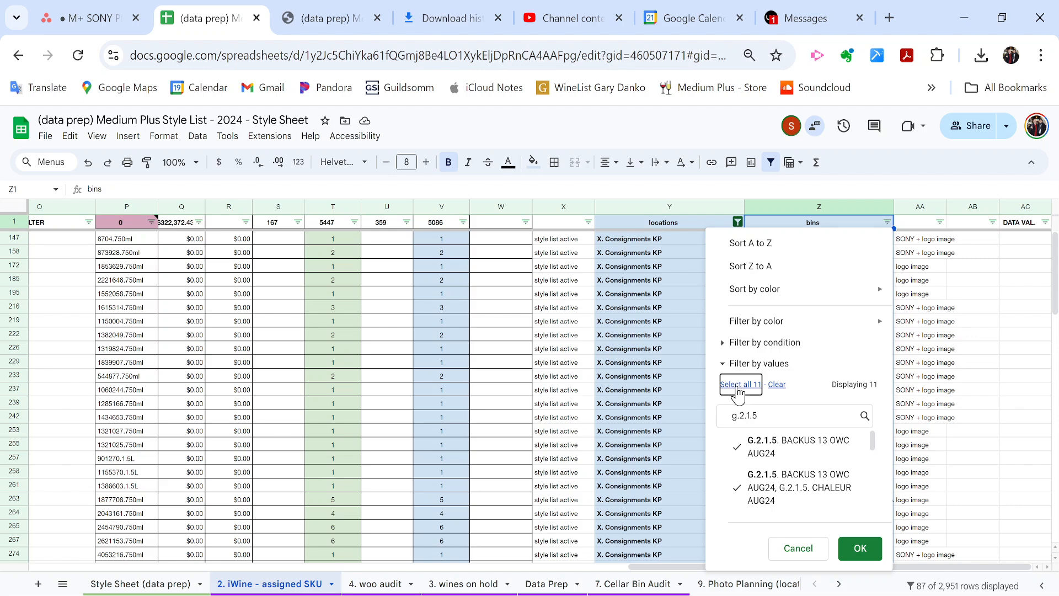
triple_click(758, 411)
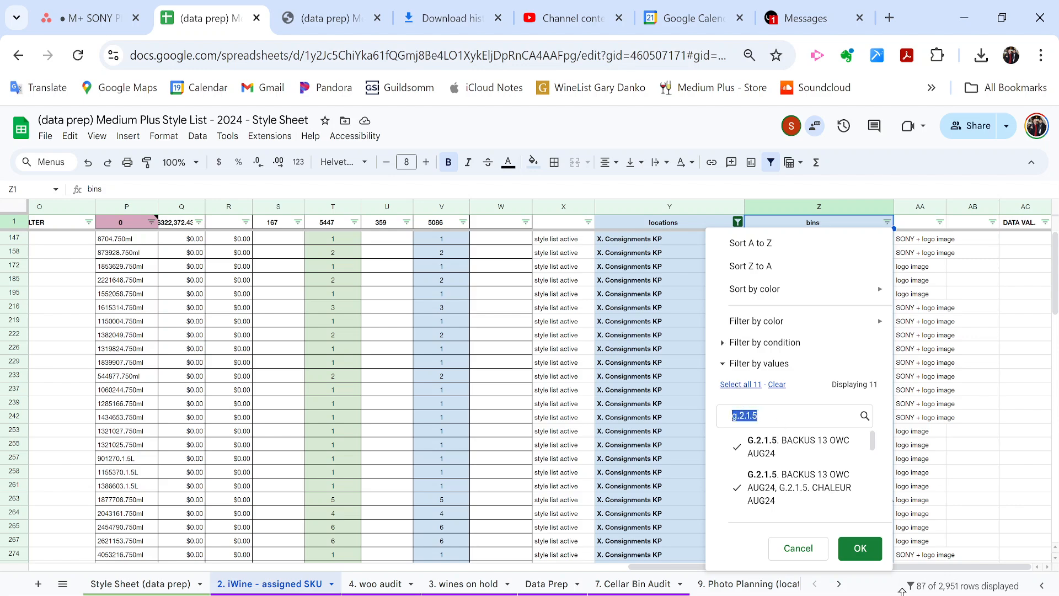
left_click(860, 547)
Select all the filtered wine names in column B.
scroll(385, 282, "left", 15)
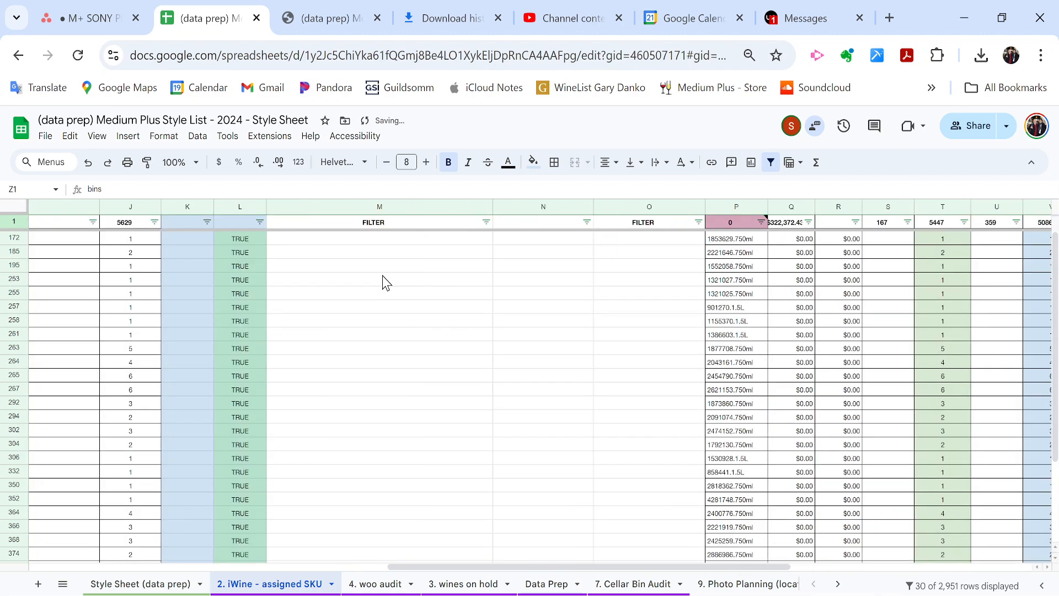
scroll(385, 282, "down", 3)
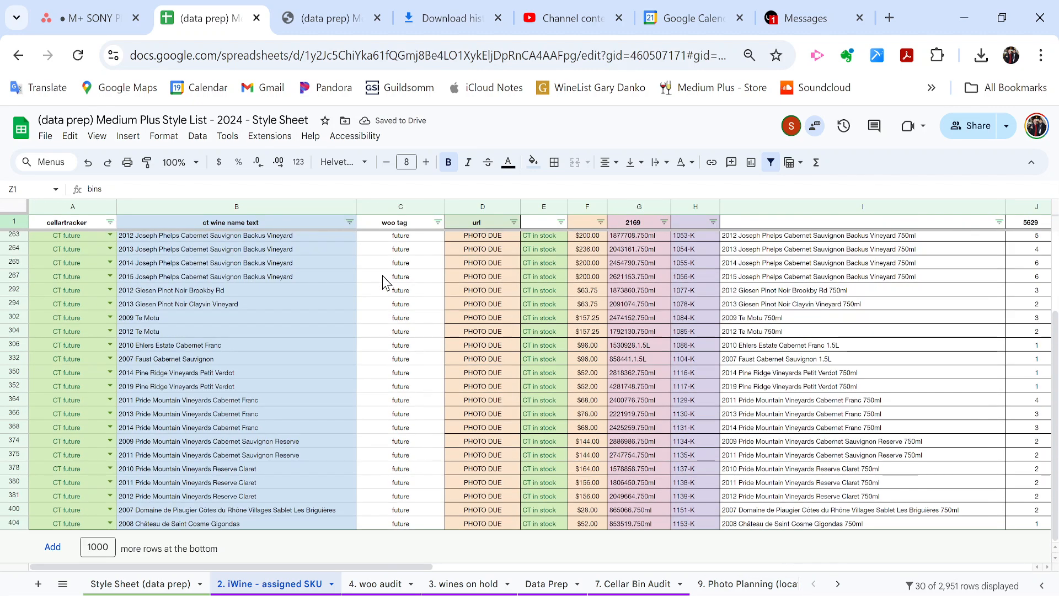
scroll(386, 283, "up", 2)
left_click(317, 281)
key("Up")
key("Up")
key("ctrl+shift+Down")
key("Up")
key("Up")
key("Down")
key("ctrl+shift+Down")
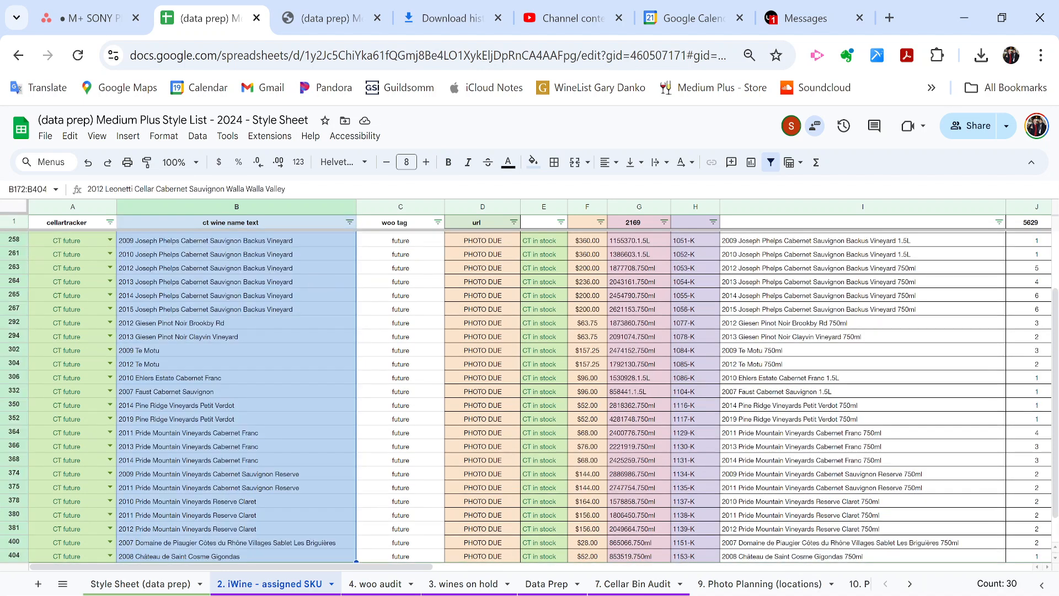
Confirm the count shows 30 wine names, reselect them, and switch to Notepad for the shoot name.
left_click_drag(981, 583, 1009, 580)
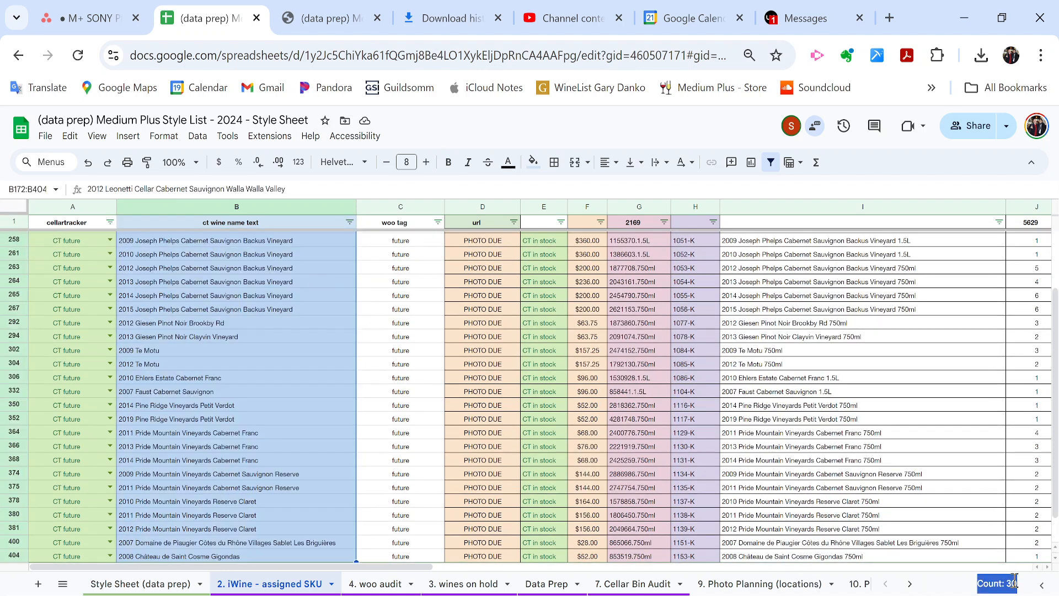
left_click(298, 364)
key("ctrl+Up")
key("Down")
key("ctrl+shift+Down")
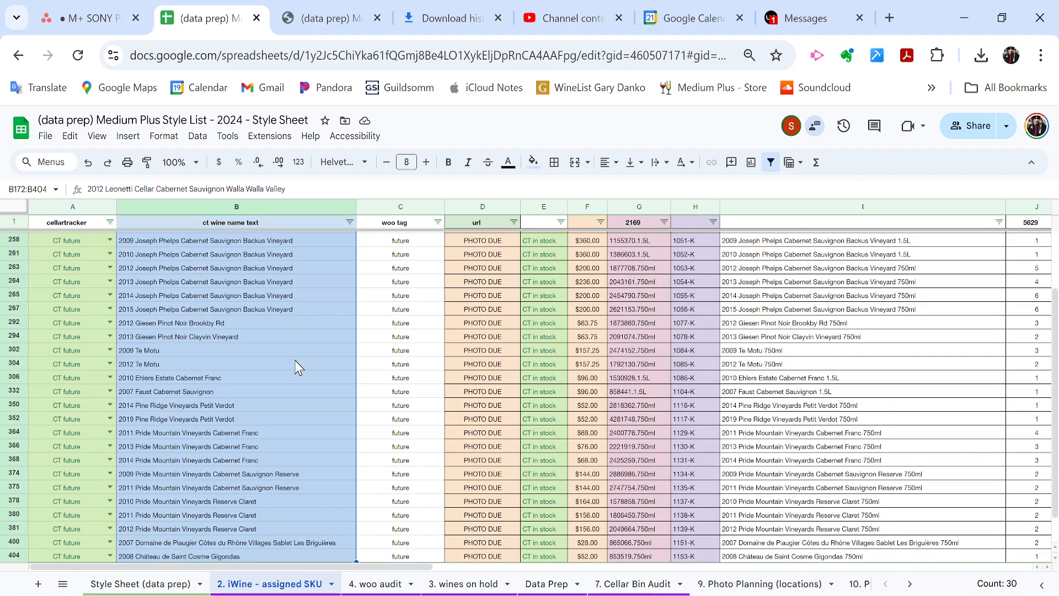
scroll(299, 368, "up", 2)
key("alt+Tab")
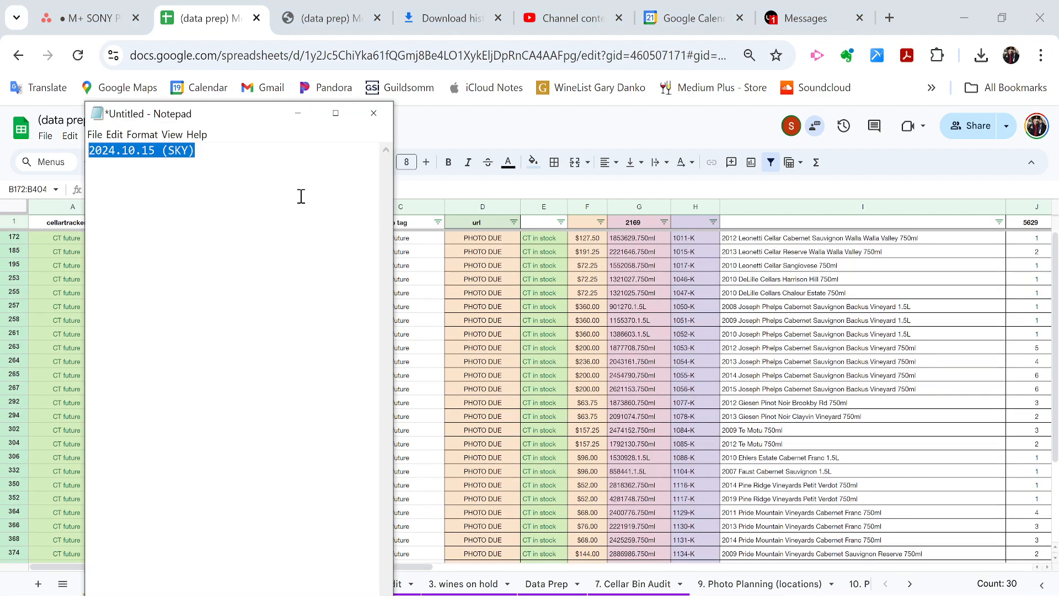
key("alt+Tab")
Enter 2024.10.21 (SKY) - pending as the first wine's url value.
left_click(481, 238)
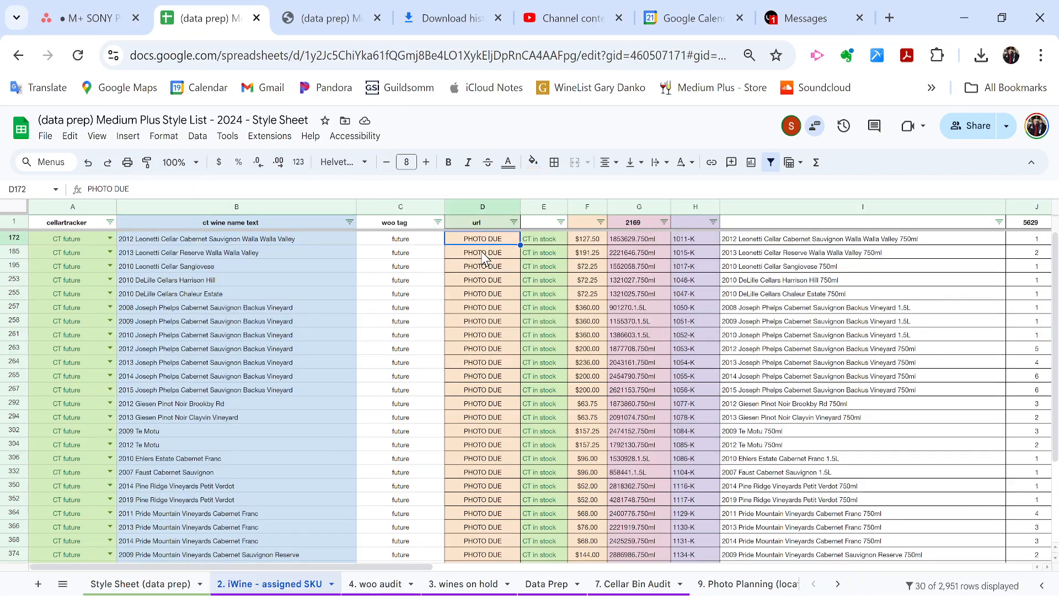
key("Escape")
key("alt+Tab")
key("alt+Tab")
key("Return")
key("ctrl+v")
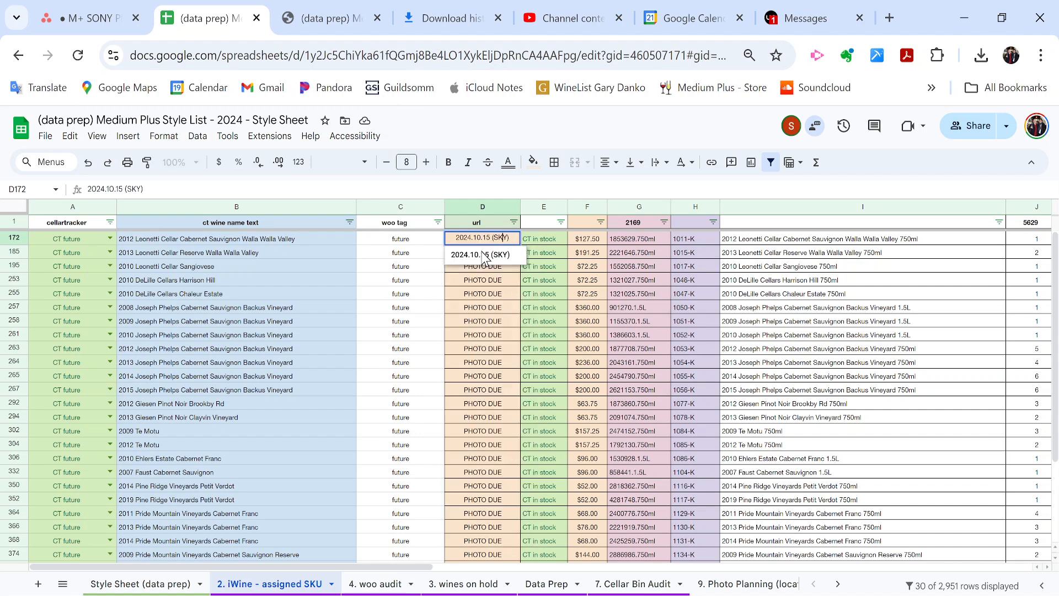
key("BackSpace")
key("BackSpace")
type("21")
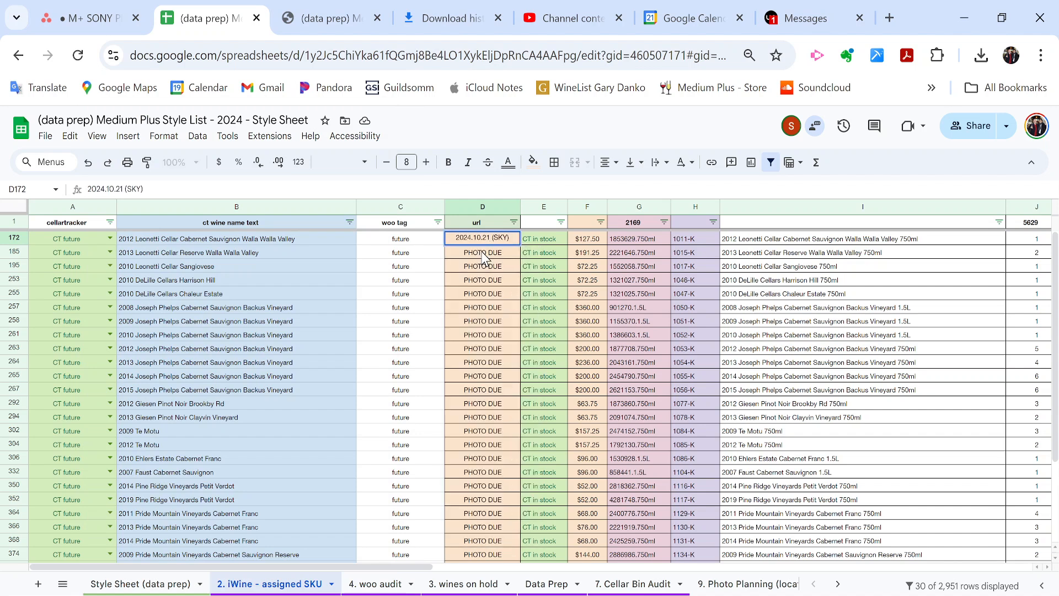
type(" (SKY) - pending")
key("Return")
Fill the value down all 30 url cells and auto-fit column D.
key("ctrl+shift+Down")
key("ctrl+d")
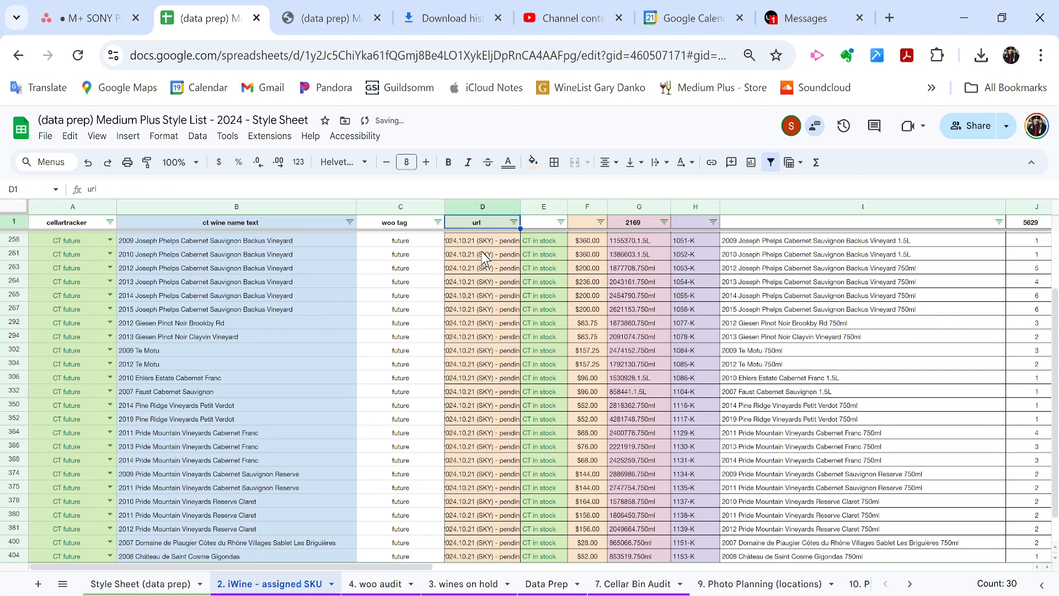
scroll(484, 256, "up", 2)
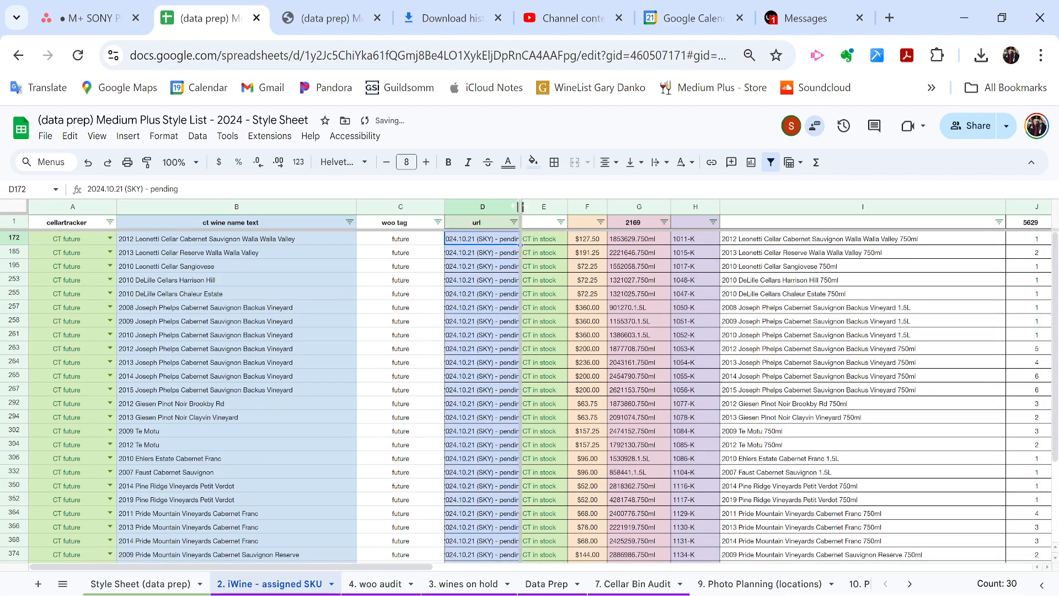
double_click(520, 207)
scroll(565, 380, "down", 3)
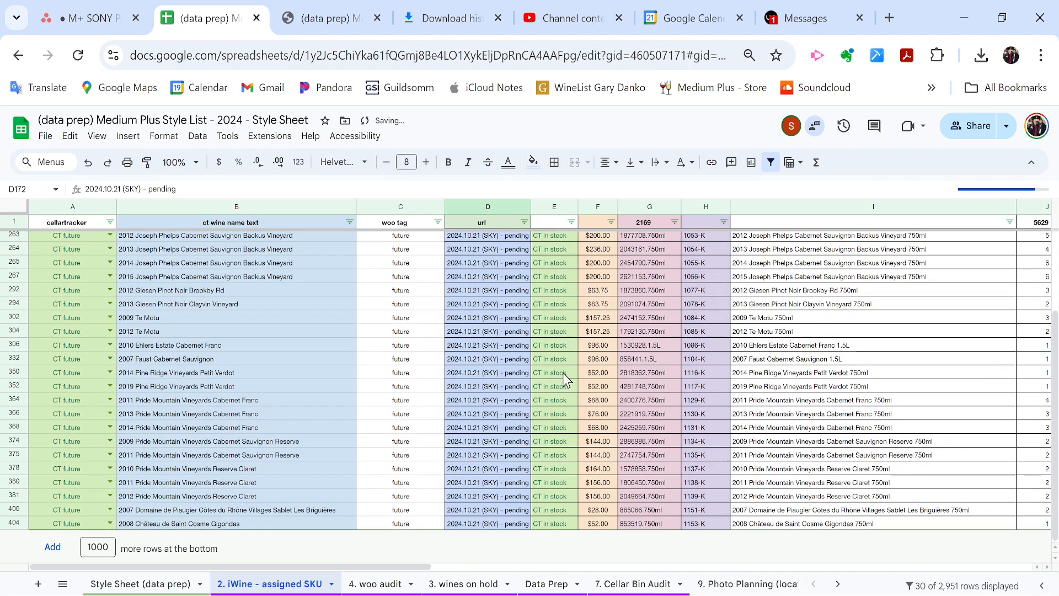
scroll(565, 380, "up", 3)
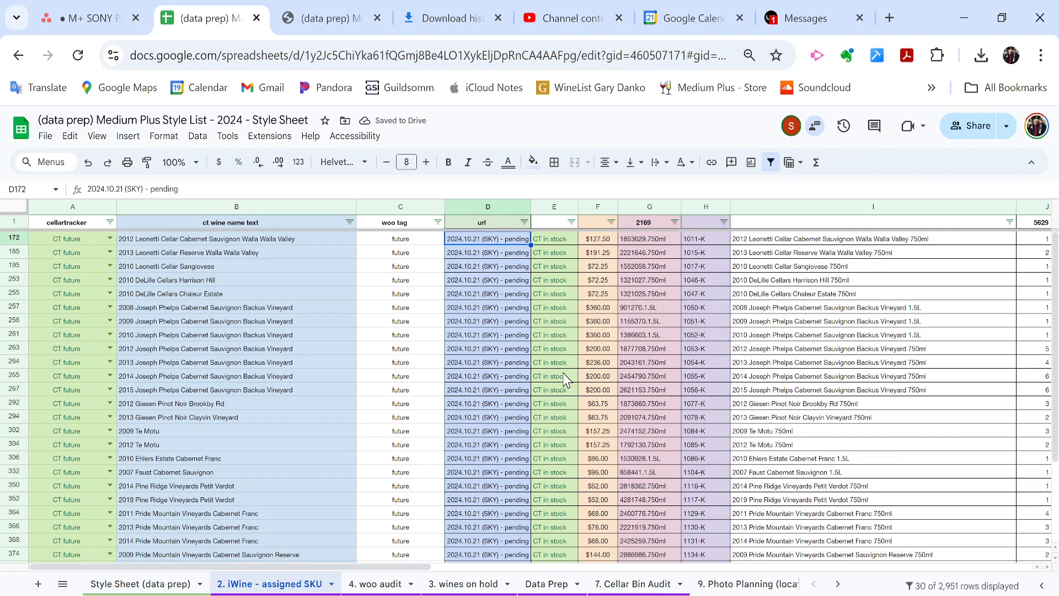
Shorten the url value to 2024.10.21 (SKY) and paste it into all 30 cells.
double_click(468, 278)
double_click(468, 279)
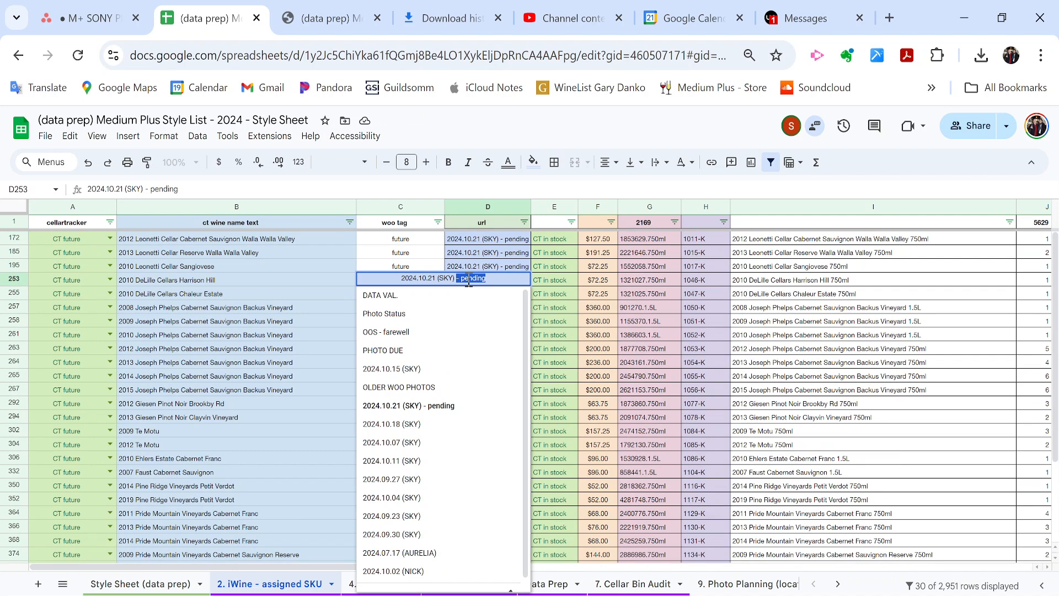
key("BackSpace")
key("BackSpace")
key("BackSpace")
key("BackSpace")
key("Return")
key("Up")
key("ctrl+c")
key("Up")
key("Up")
key("Up")
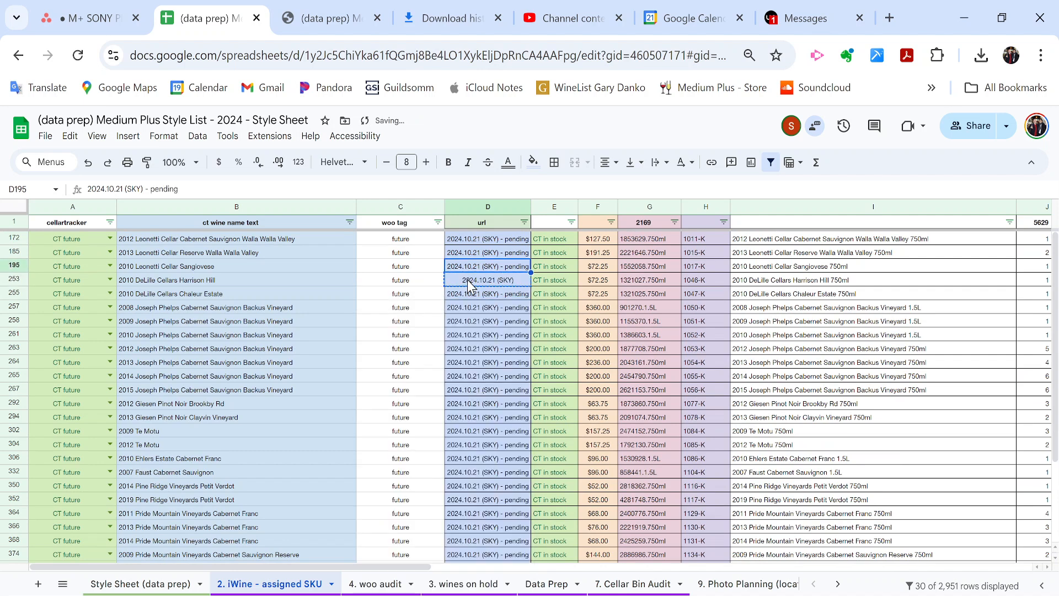
key("ctrl+v")
key("ctrl+shift+Down")
key("ctrl+v")
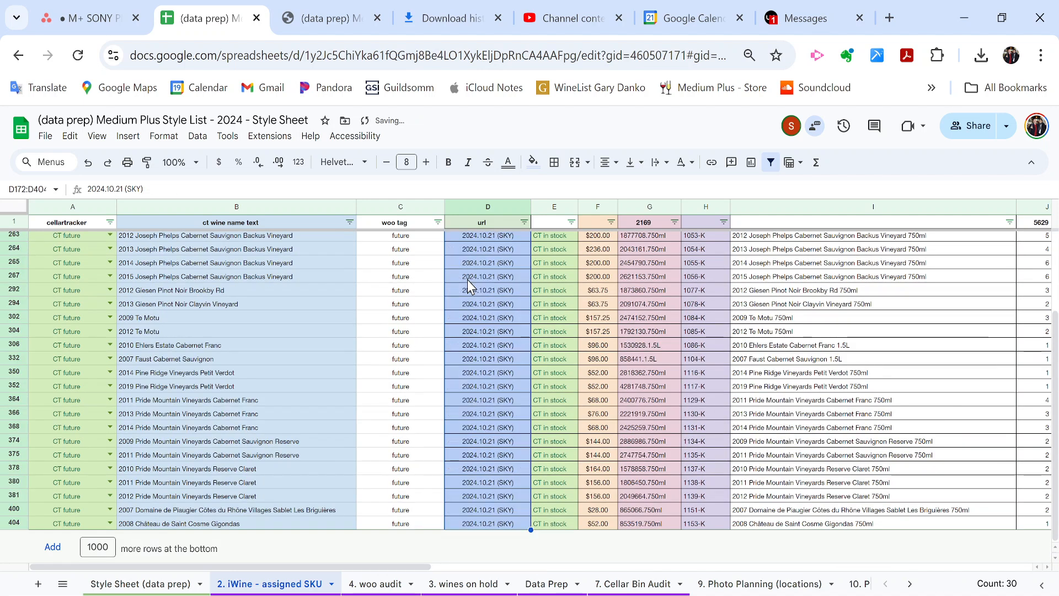
Re-add ' - pending' to the first url value and fill it down all 30 wines.
key("Down")
key("Up")
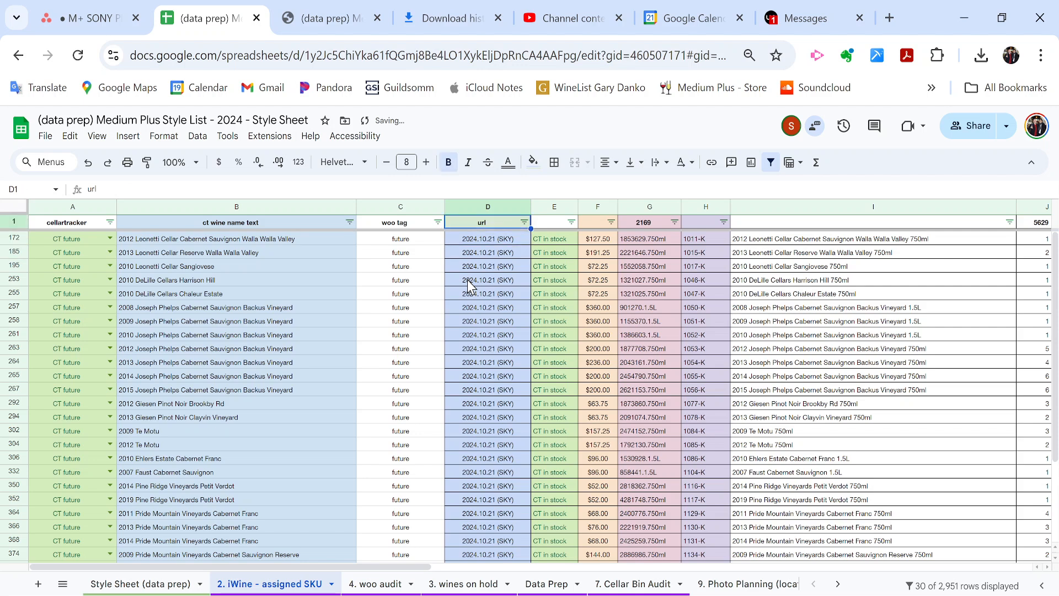
key("Return")
type("- pending")
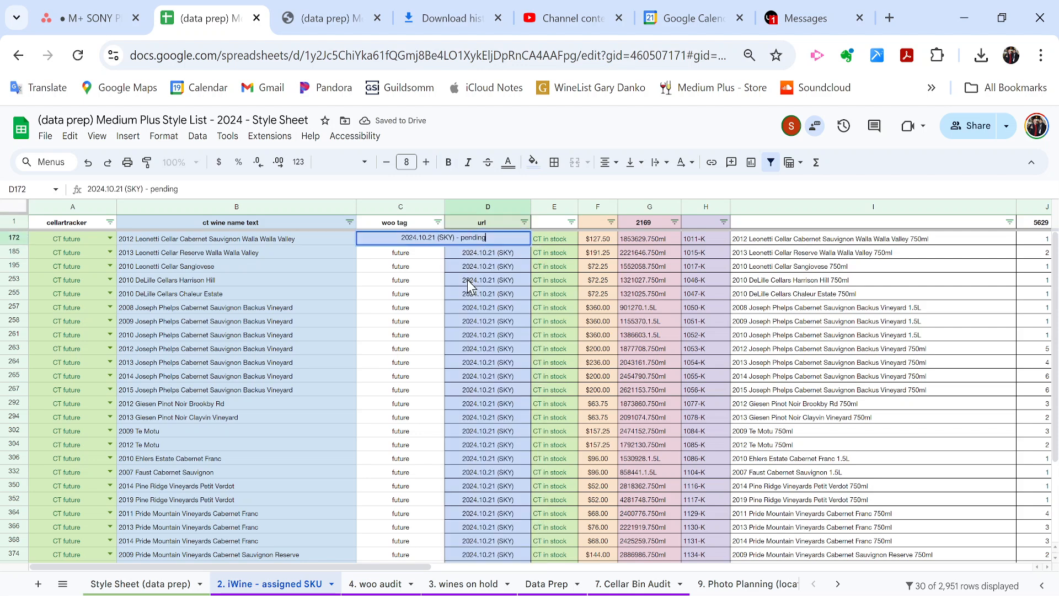
key("Return")
key("Up")
key("ctrl+shift+Down")
key("ctrl+d")
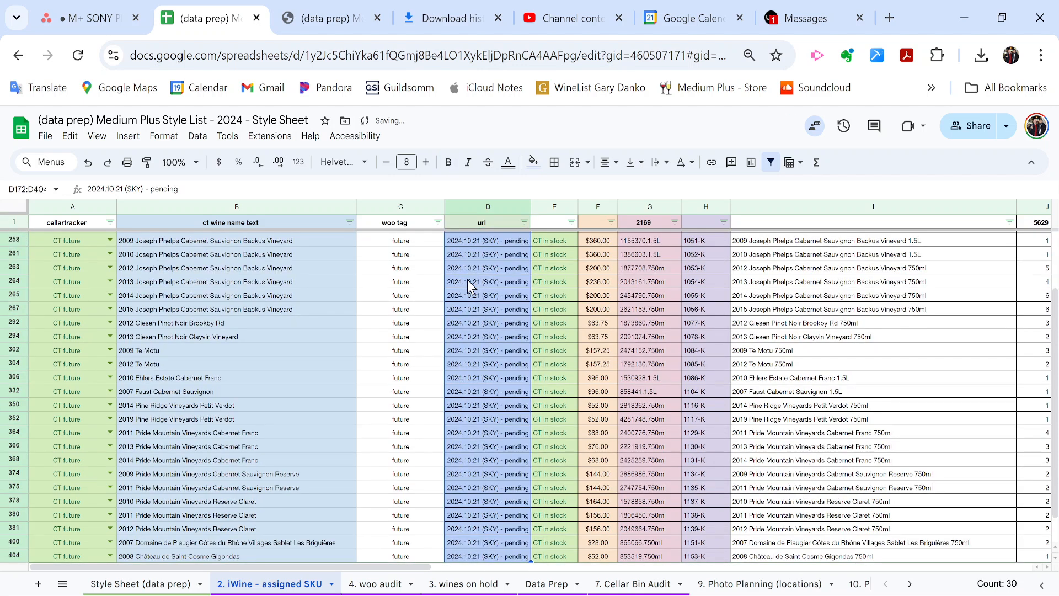
left_click(498, 353)
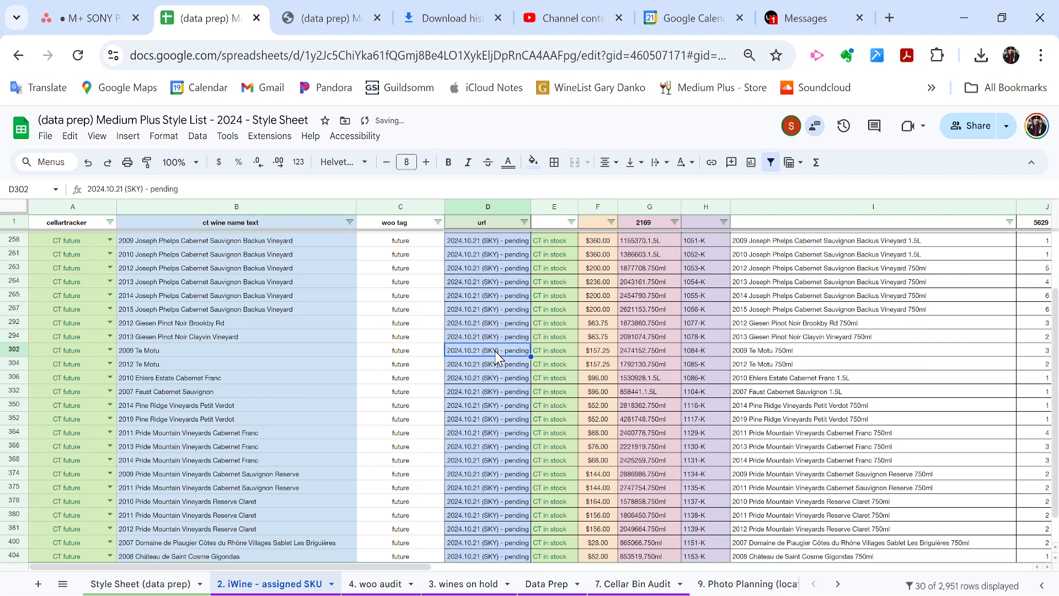
scroll(672, 592, "down", 6)
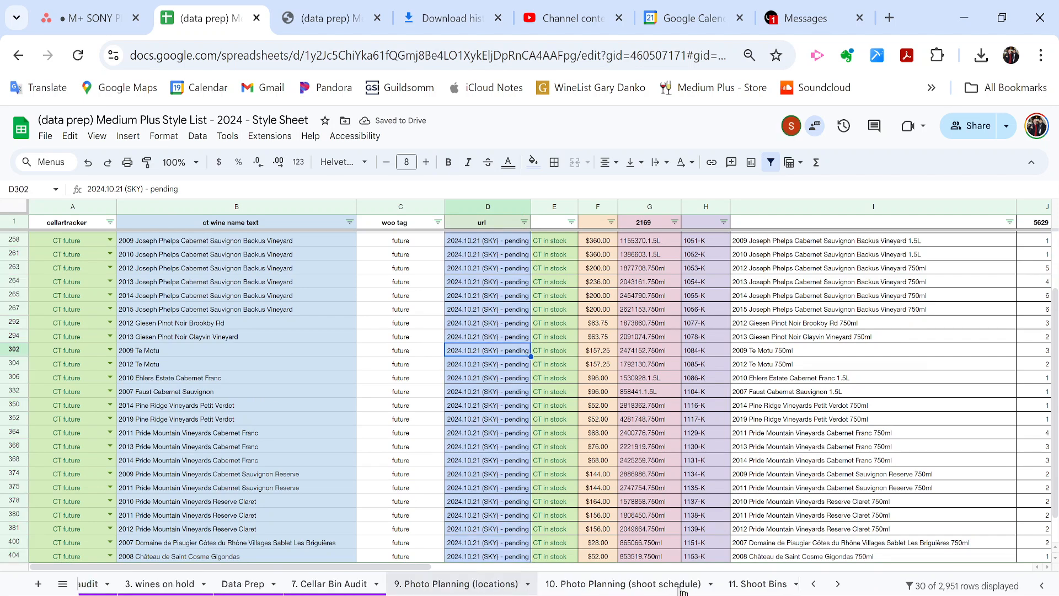
On the '12. photo folder names' sheet, choose 2024.10.21 (SKY) - pending as the shoot name.
left_click(682, 591)
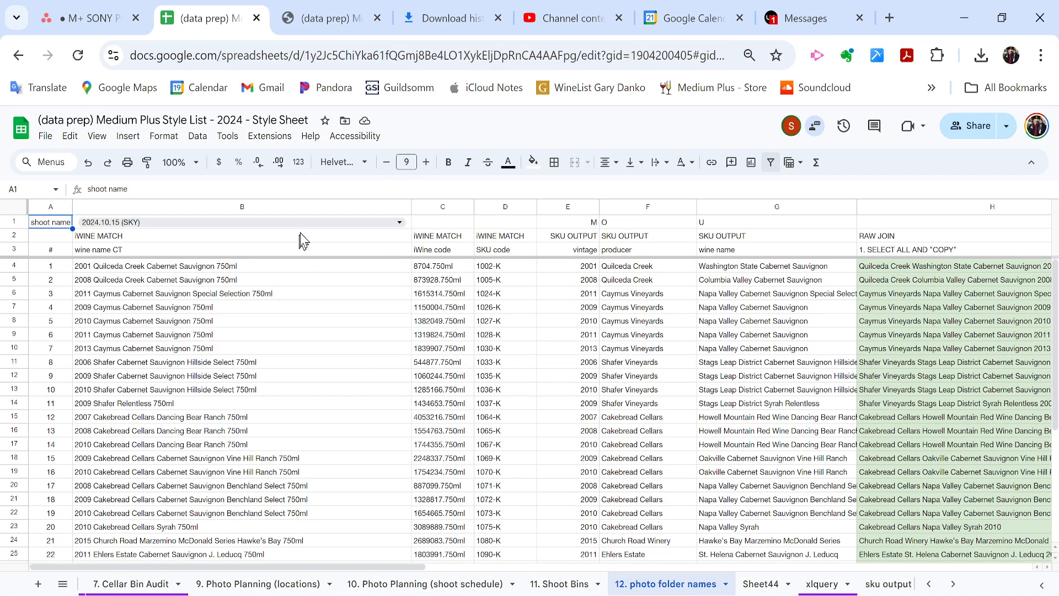
left_click(379, 225)
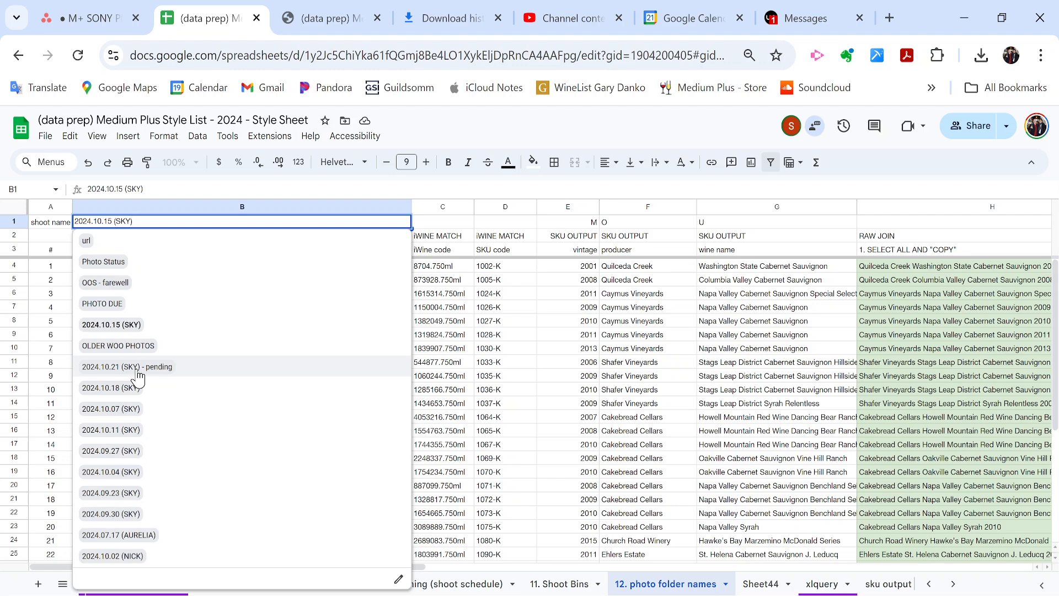
left_click(442, 321)
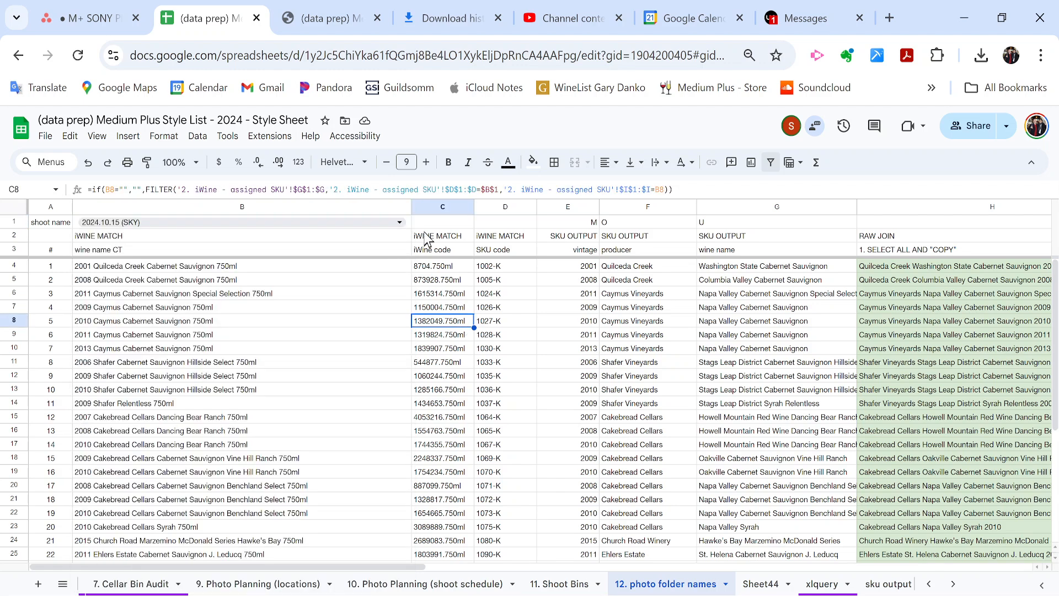
left_click(398, 223)
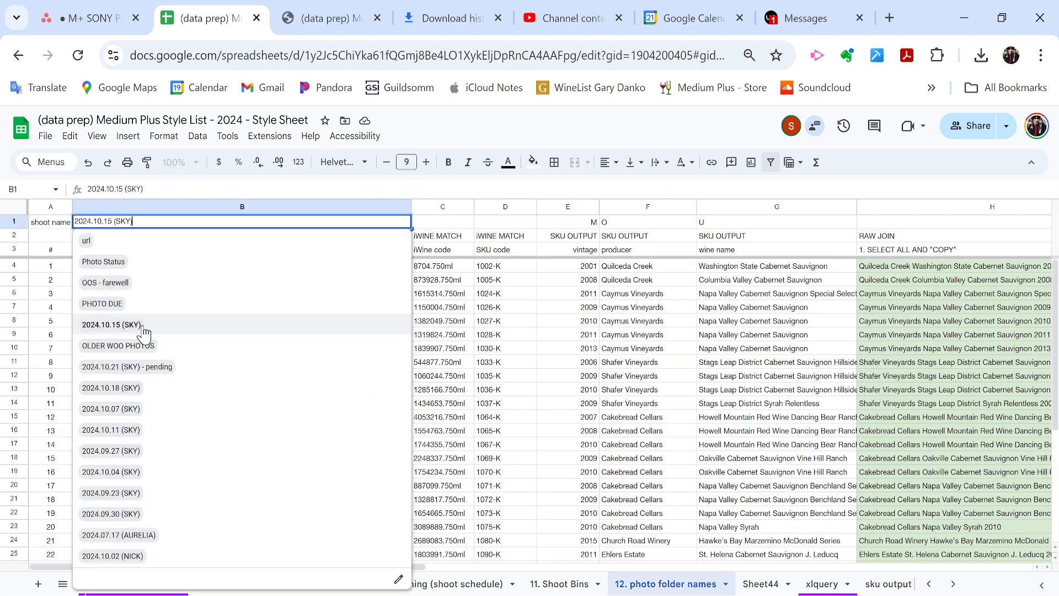
left_click(128, 367)
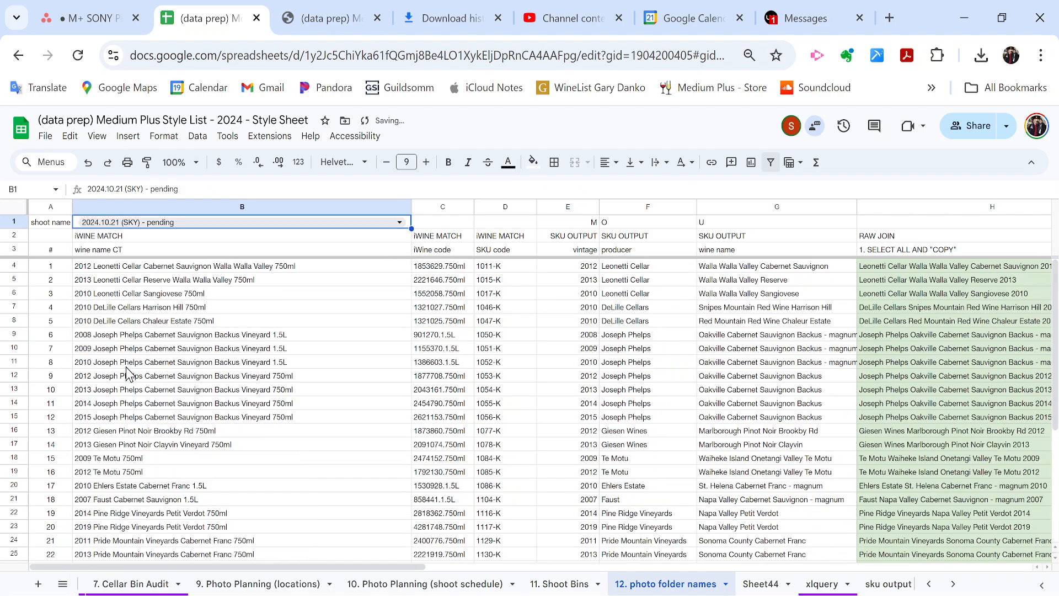
left_click(249, 348)
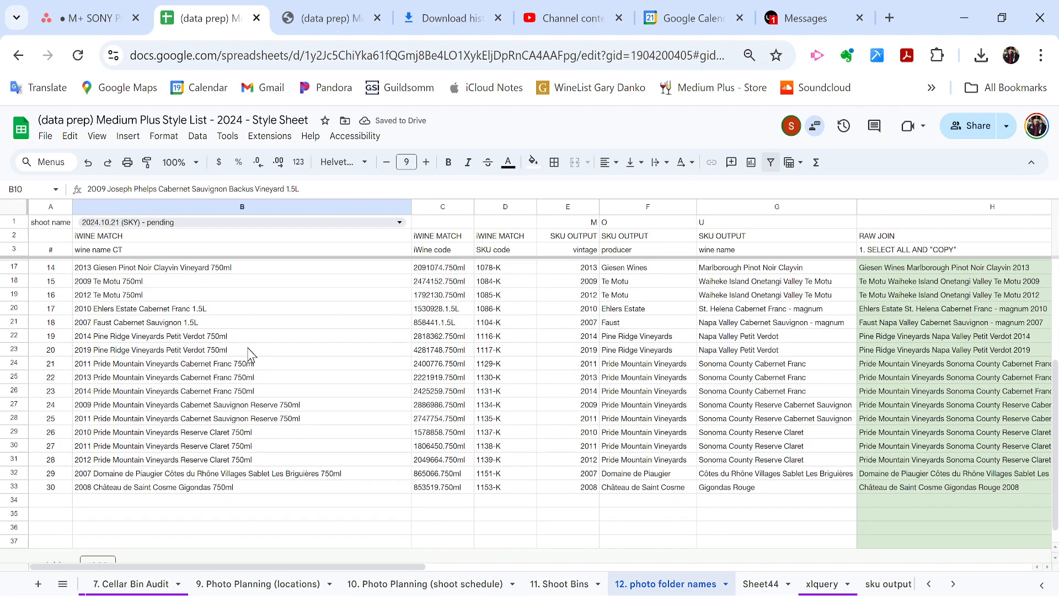
Select and copy all joined wine names in the RAW JOIN column.
scroll(249, 353, "down", 4)
scroll(249, 355, "up", 4)
scroll(249, 353, "right", 8)
scroll(249, 354, "right", 6)
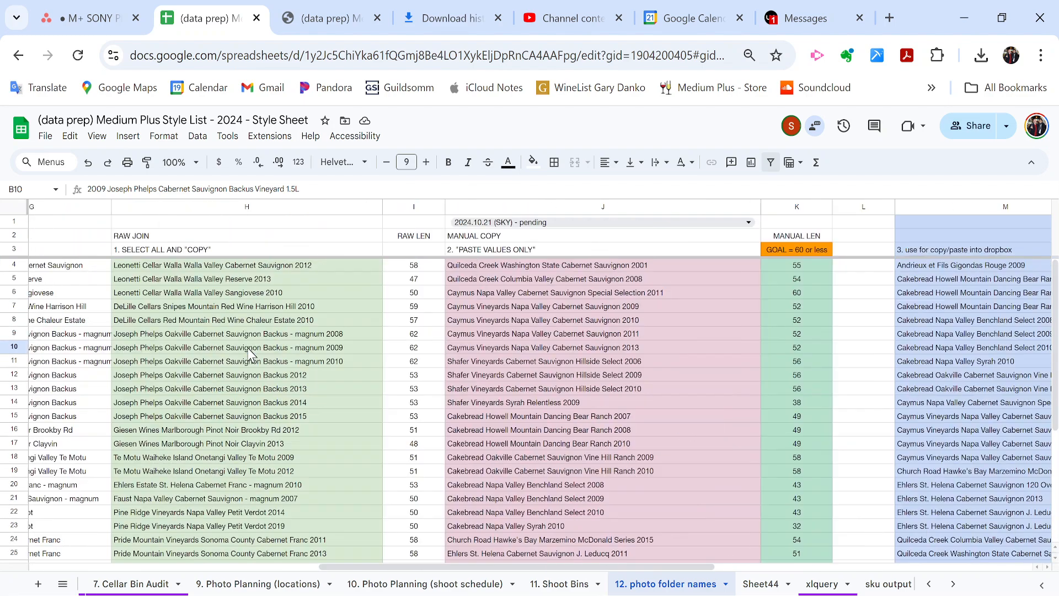
scroll(253, 345, "left", 4)
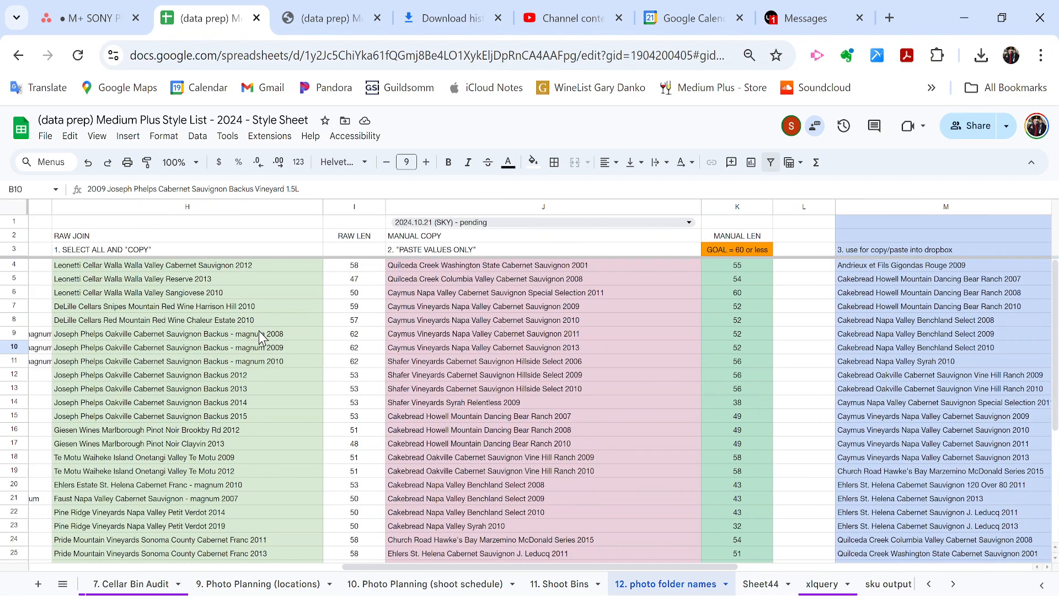
left_click(259, 332)
key("ctrl+Up")
key("Down")
key("Down")
key("ctrl+shift+Down")
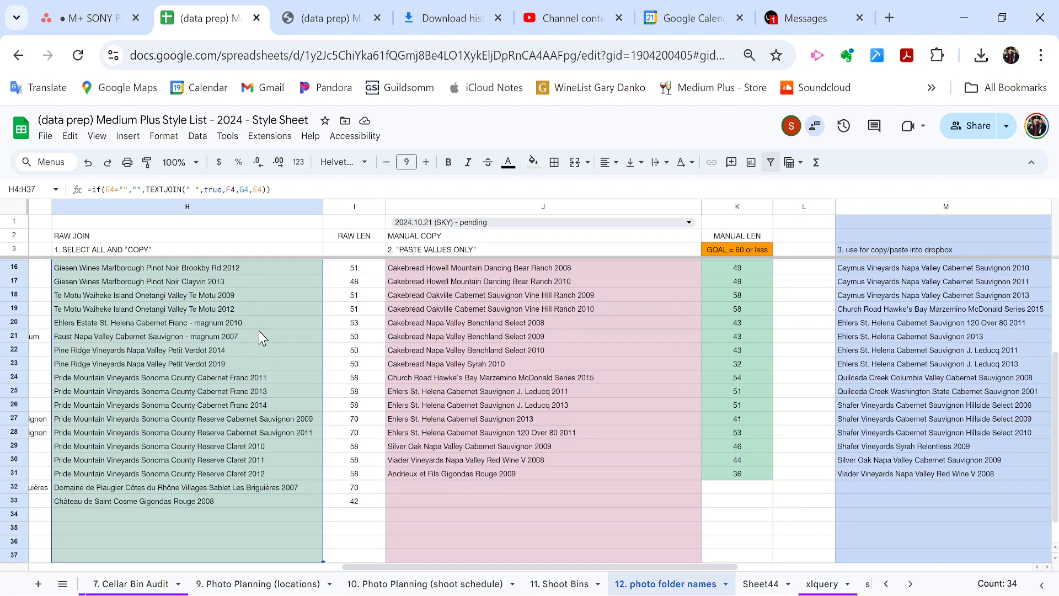
scroll(259, 330, "down", 2)
key("ctrl+c")
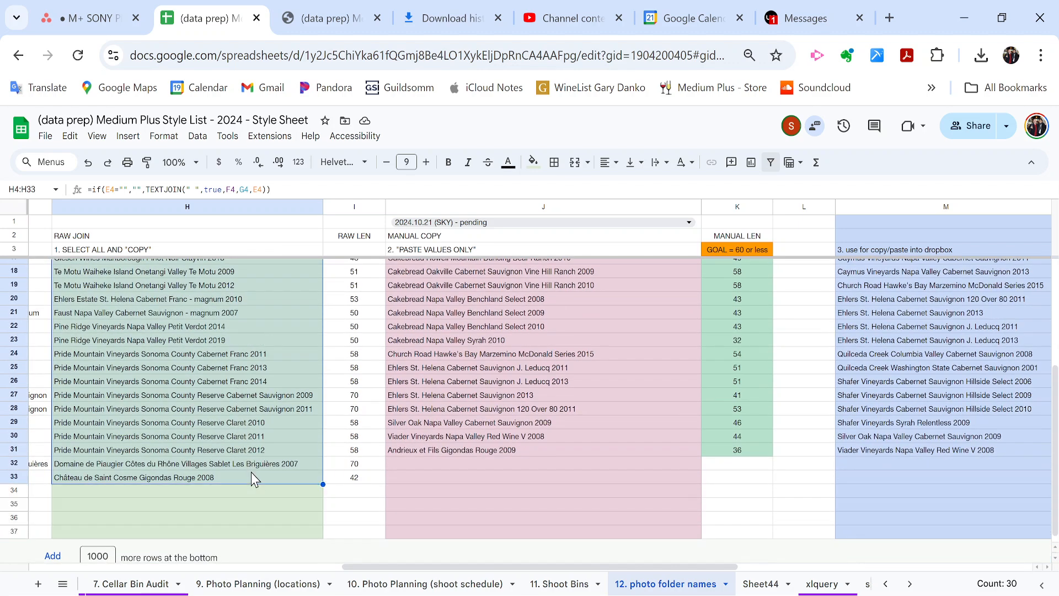
Paste the names into the MANUAL COPY column as values only.
key("Right")
key("Right")
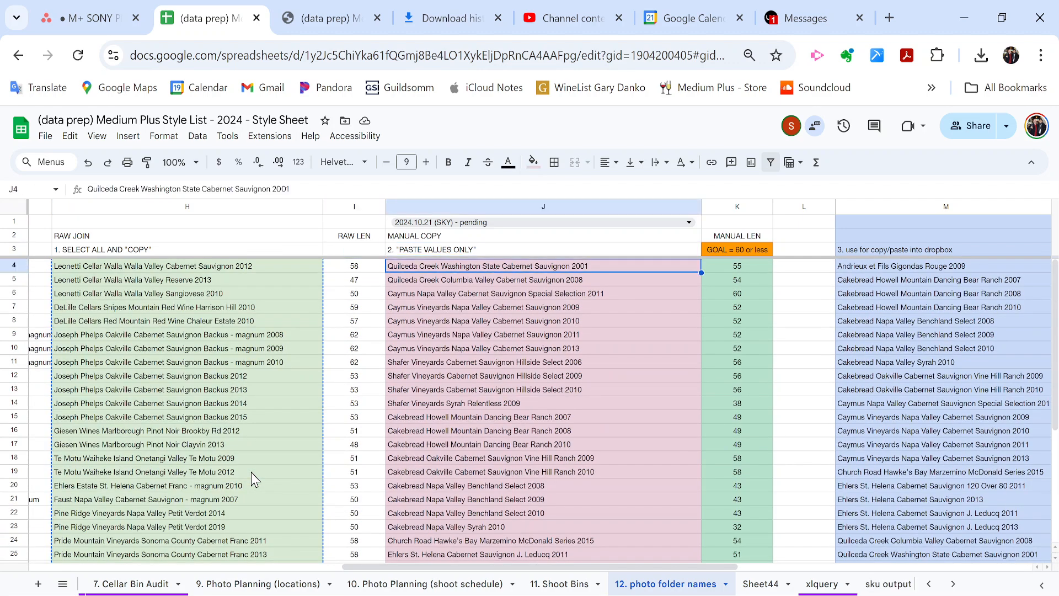
key("ctrl+shift+v")
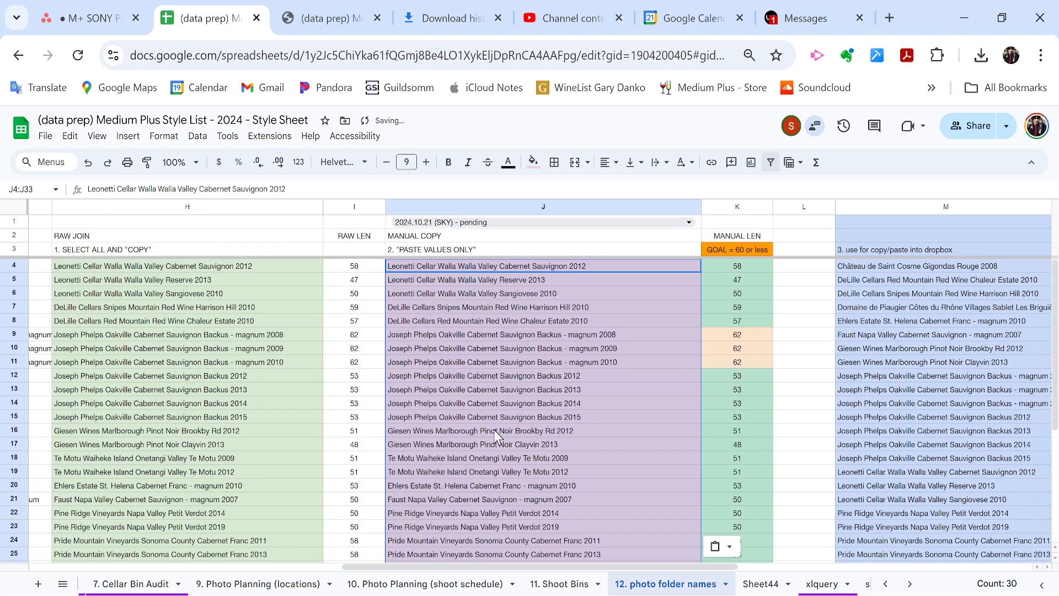
right_click(437, 272)
mouse_move(480, 236)
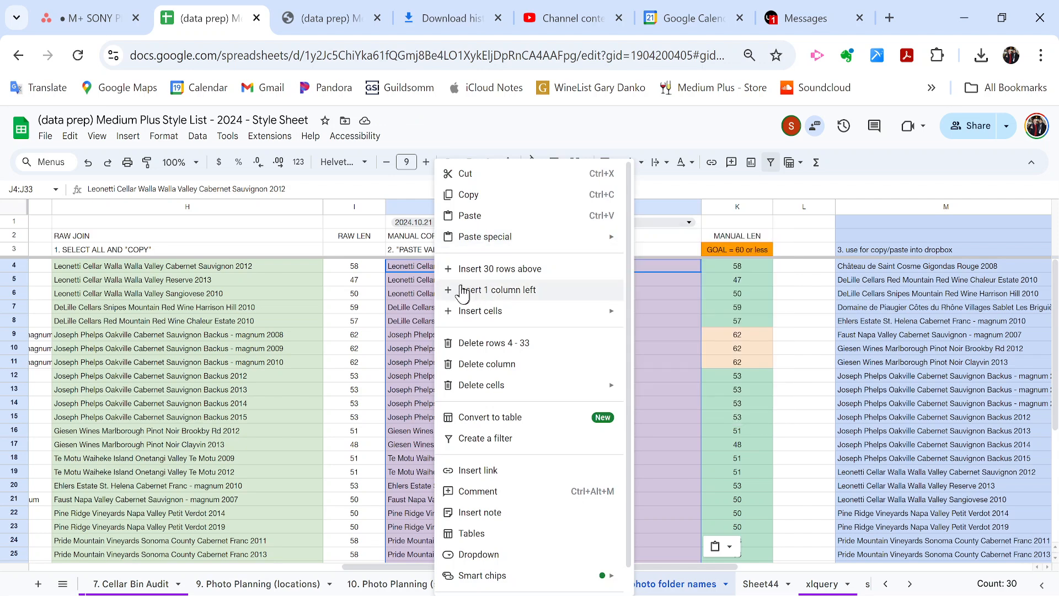
mouse_move(607, 240)
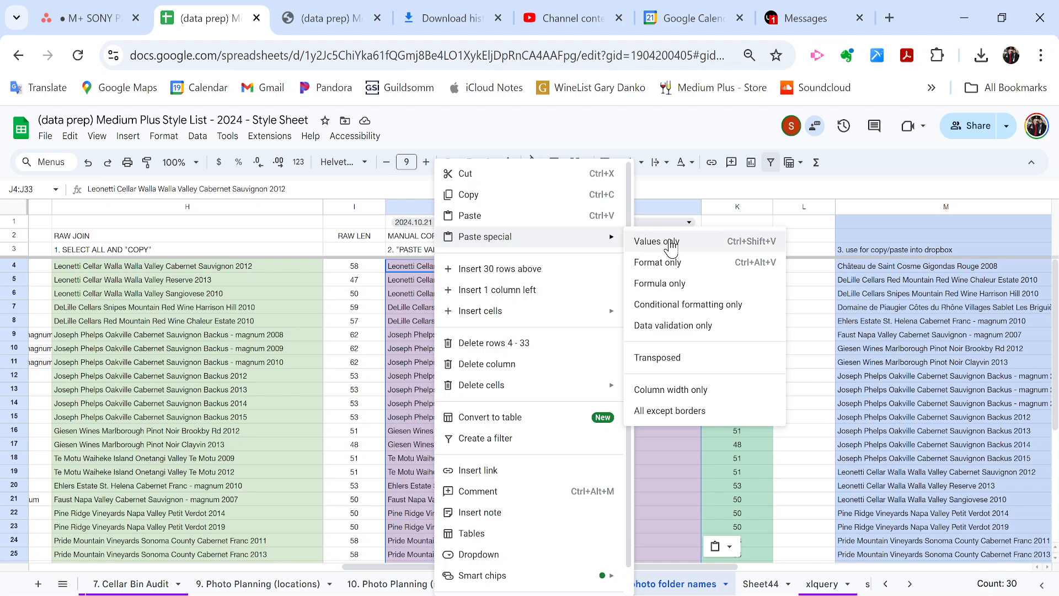
left_click(403, 268)
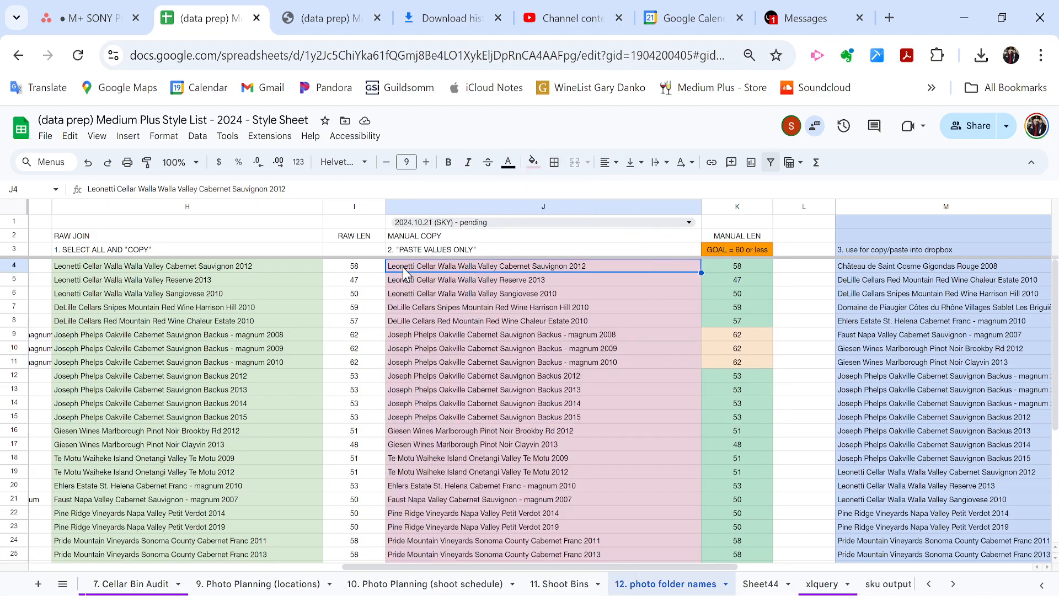
scroll(404, 267, "right", 3)
scroll(403, 267, "down", 5)
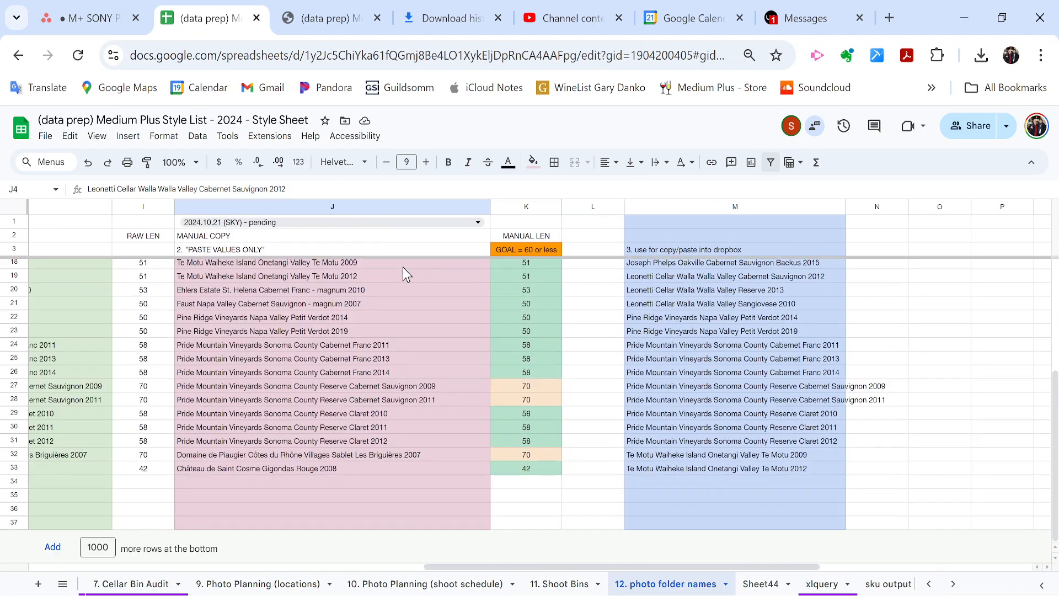
scroll(403, 267, "up", 5)
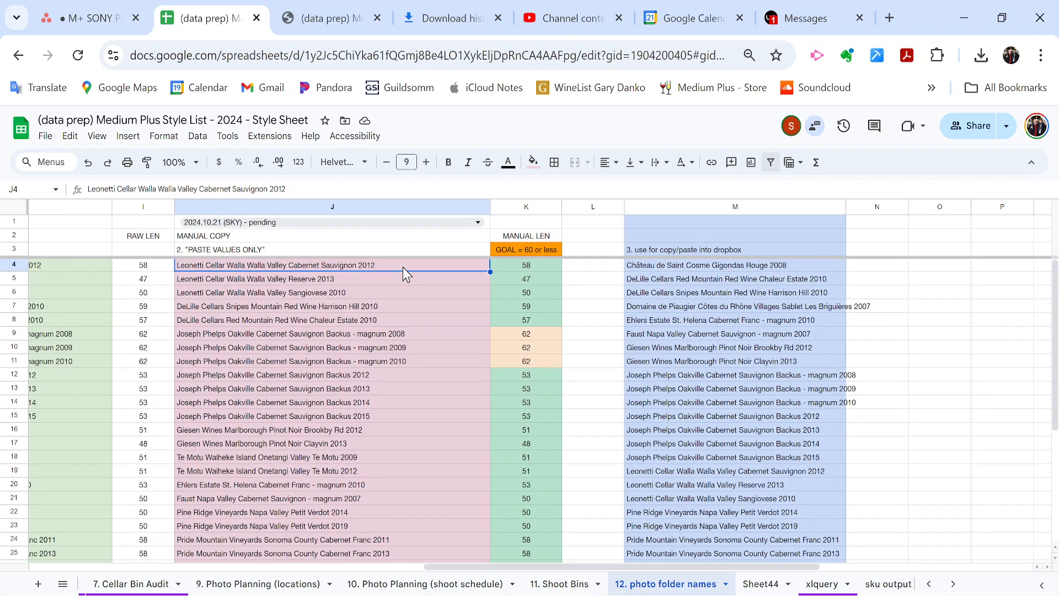
scroll(403, 267, "left", 2)
left_click(626, 204)
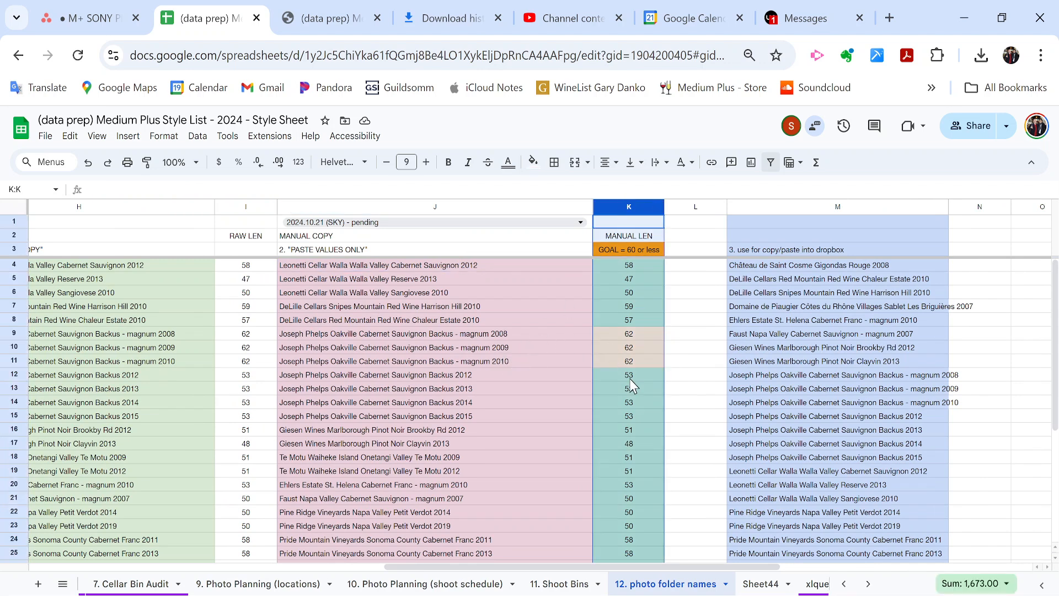
scroll(529, 342, "down", 4)
left_click(512, 436)
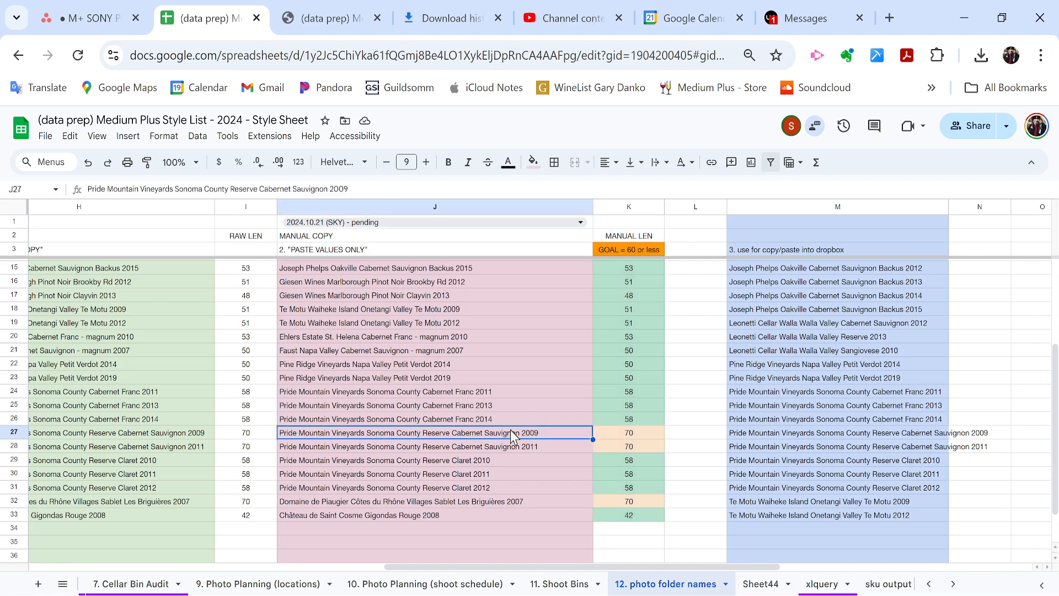
left_click(629, 204)
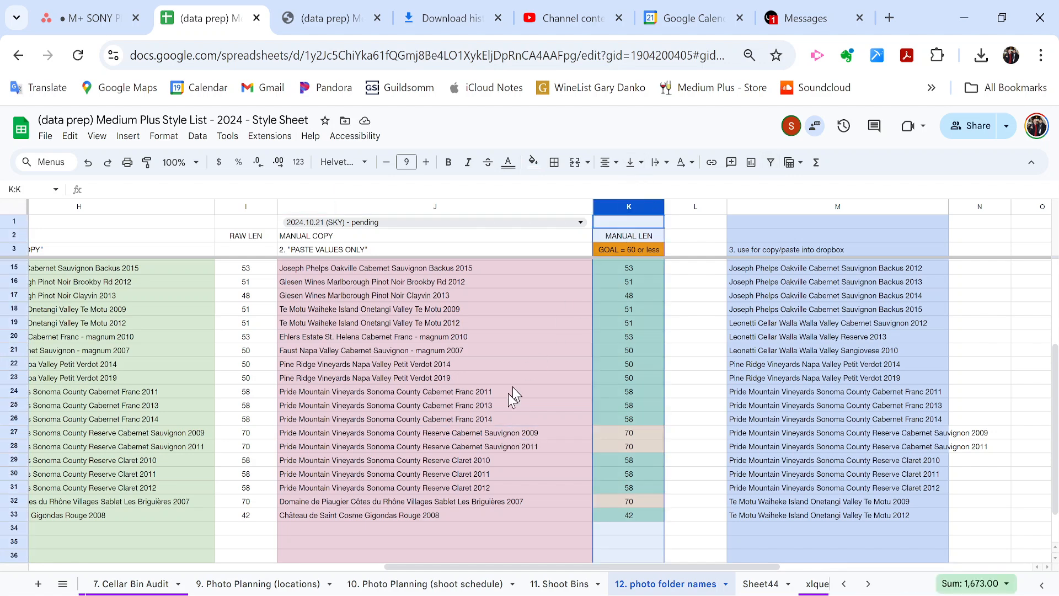
left_click(463, 506)
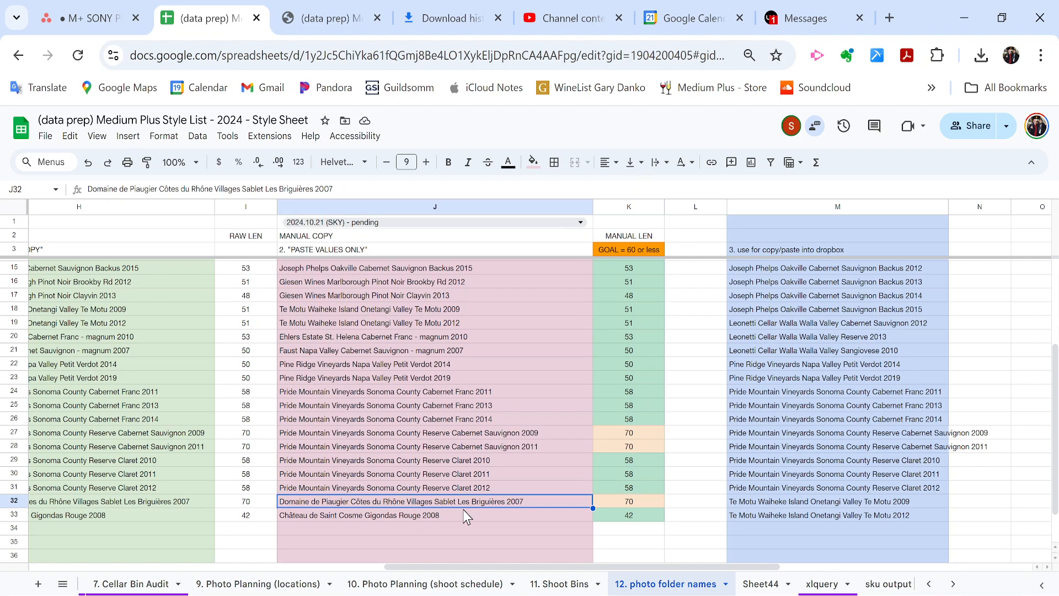
scroll(466, 516, "down", 3)
scroll(463, 310, "up", 5)
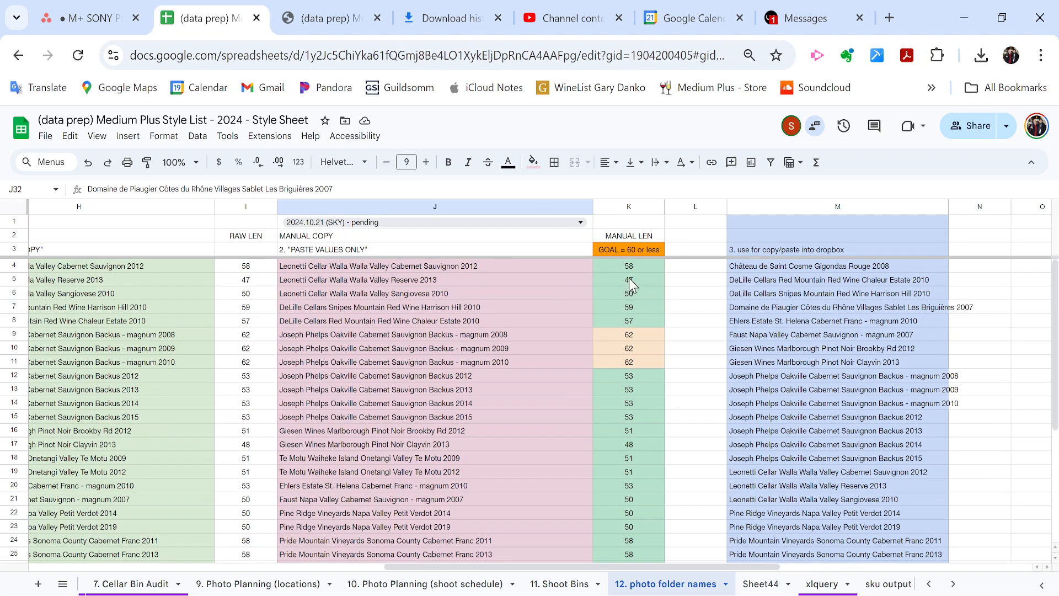
left_click_drag(629, 265, 629, 389)
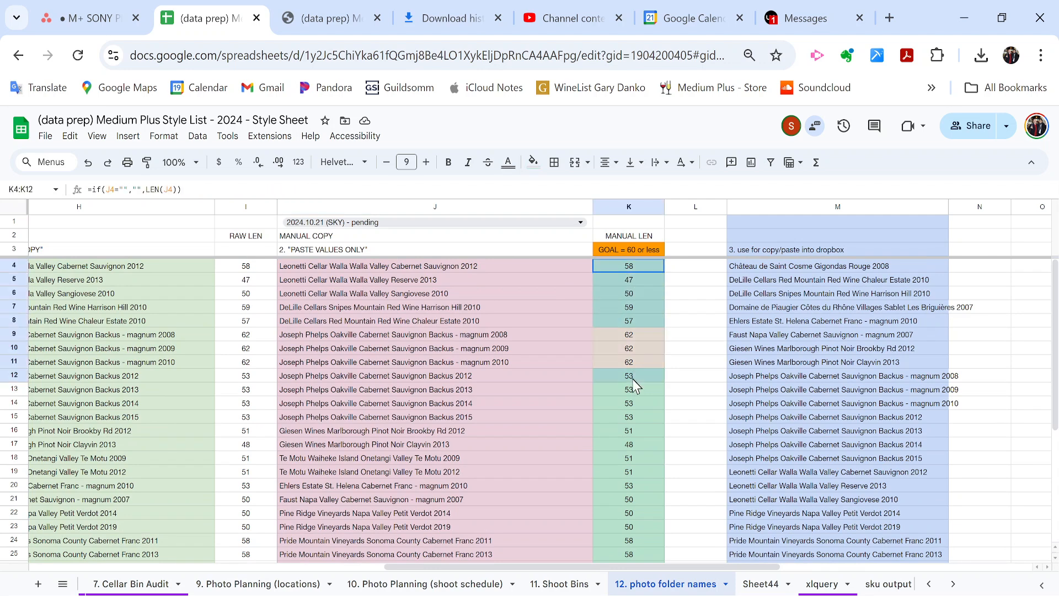
left_click(485, 292)
key("Up")
key("Right")
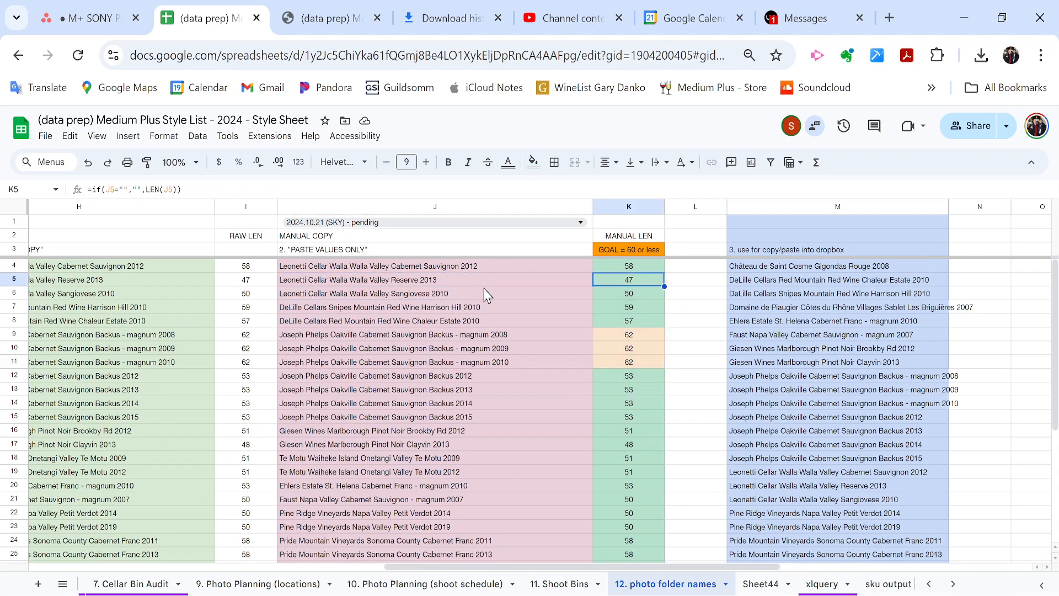
key("Down")
key("Down")
key("Down")
key("Down")
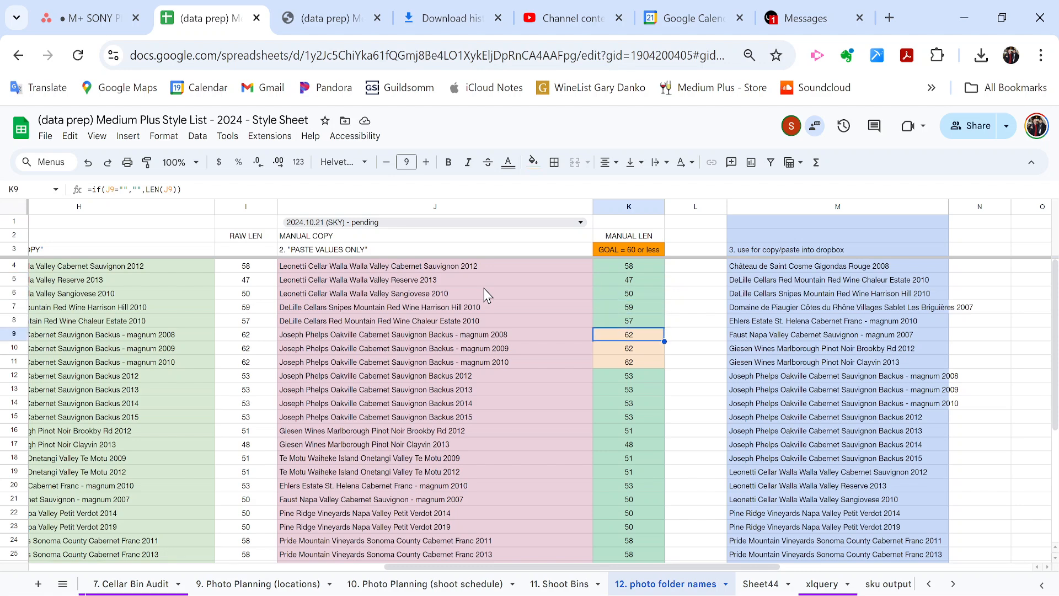
key("Left")
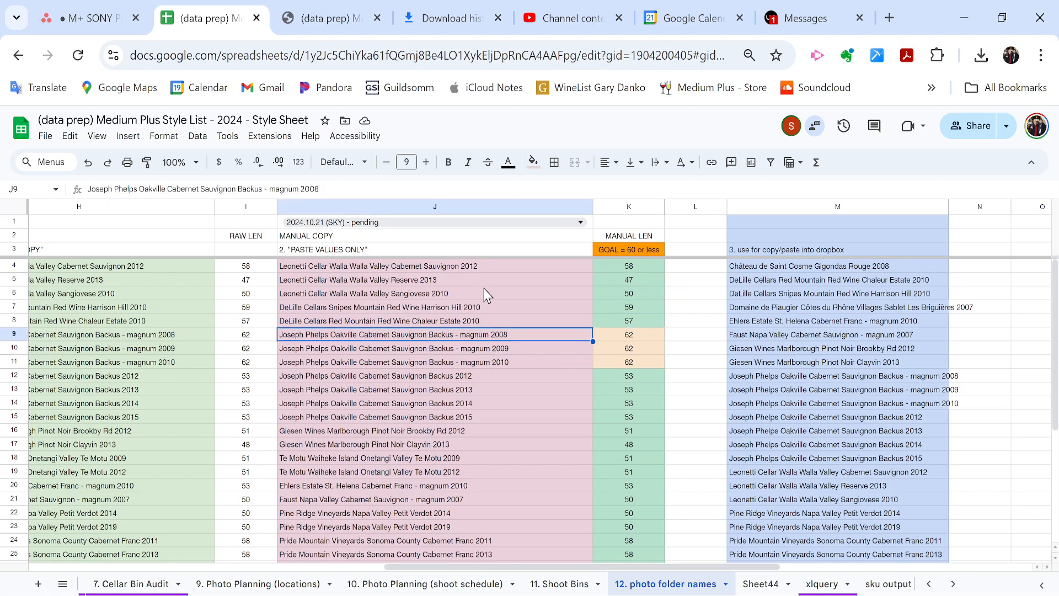
key("Right")
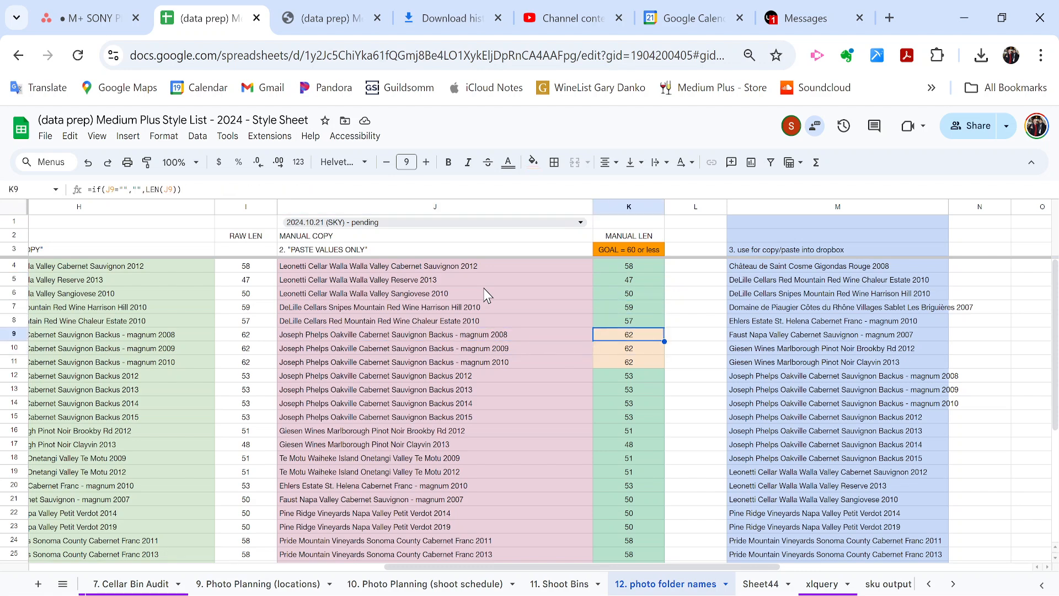
scroll(485, 295, "down", 1)
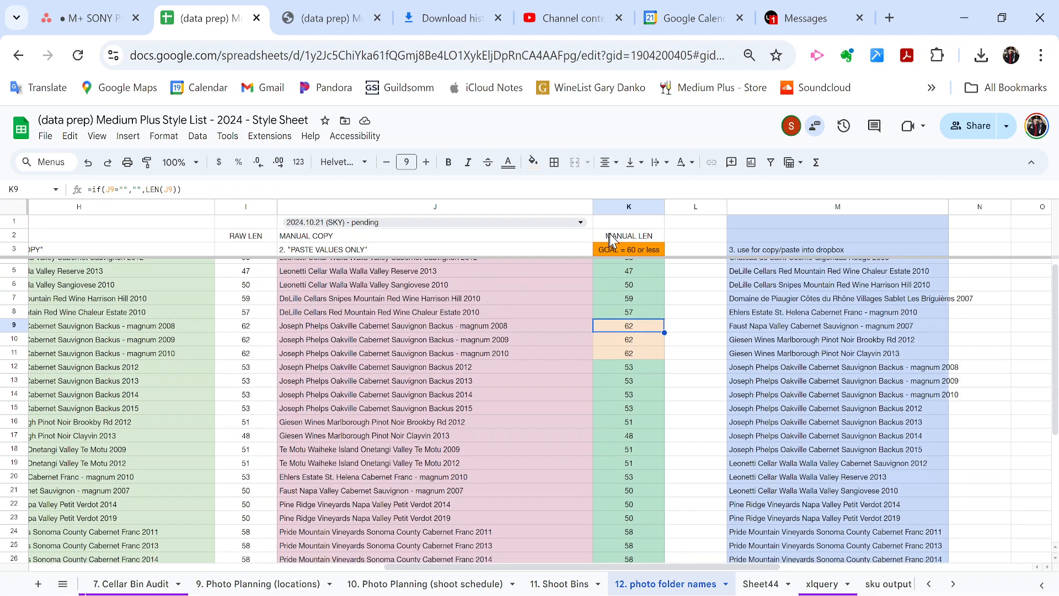
left_click(630, 251)
scroll(630, 256, "down", 2)
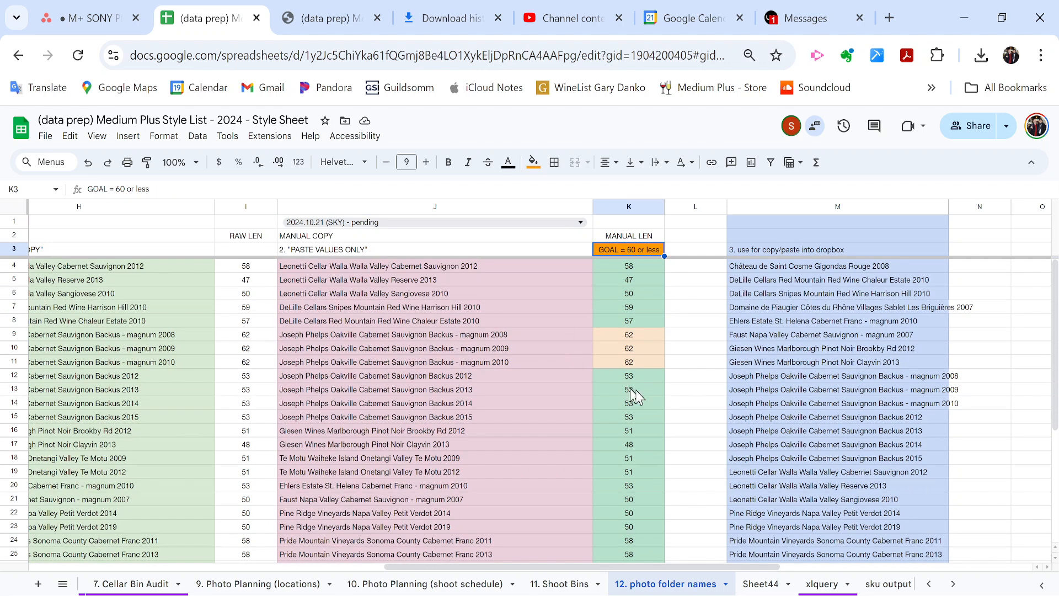
scroll(667, 402, "down", 3)
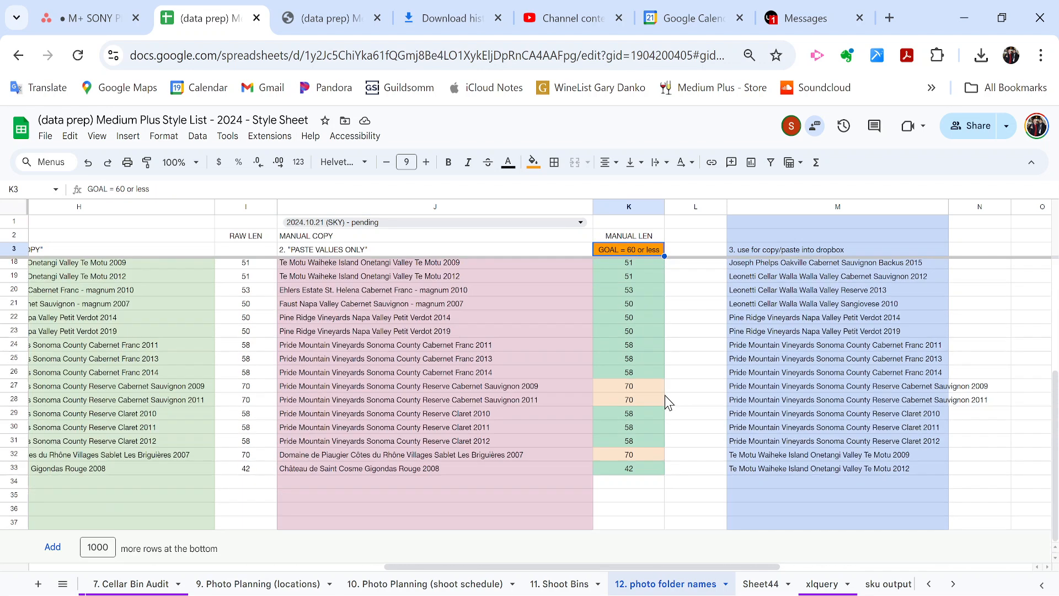
left_click(513, 392)
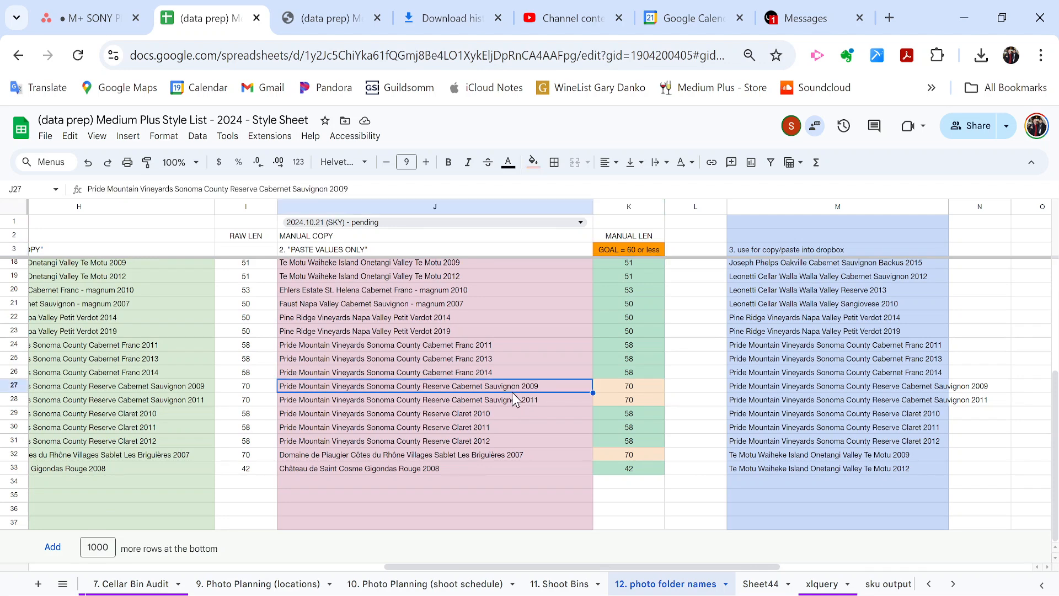
key("Right")
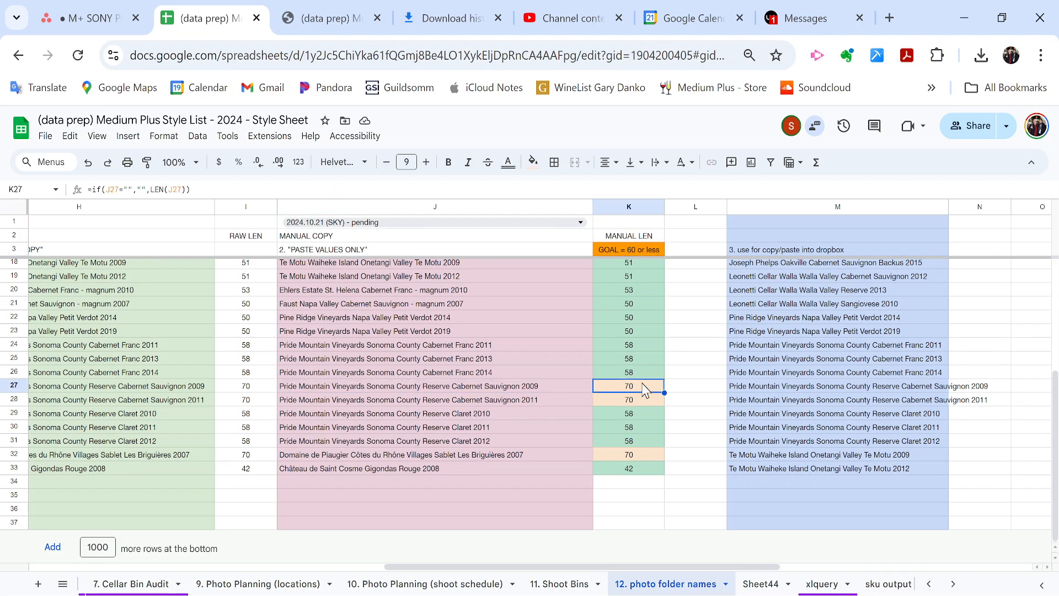
left_click(622, 444)
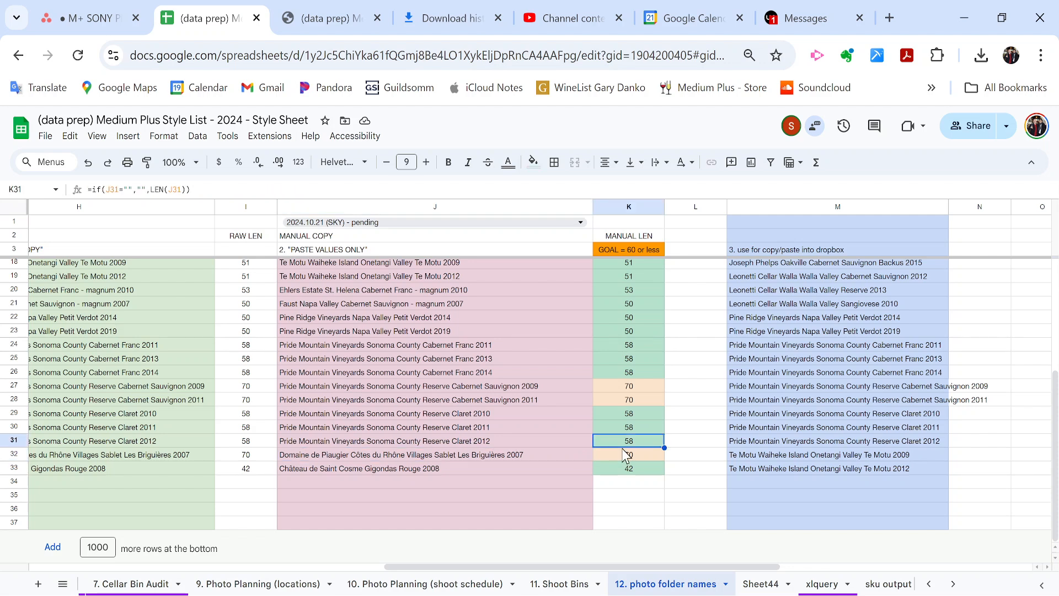
scroll(623, 444, "up", 5)
Select the Joseph Phelps Backus names in rows 9–15 and toggle bold on, then off again.
left_click_drag(351, 334, 336, 419)
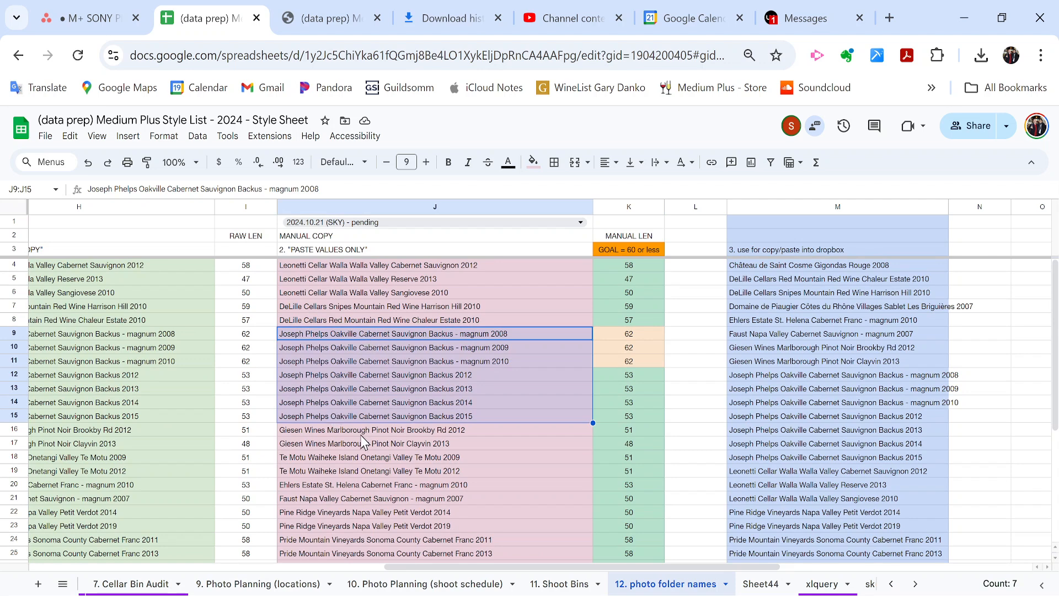
key("ctrl+b")
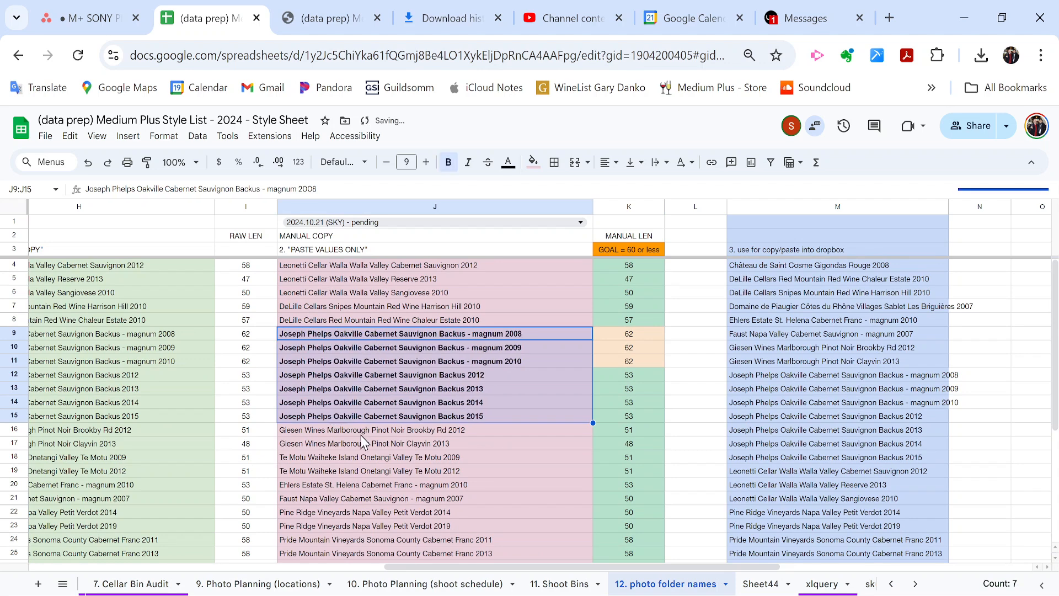
key("ctrl+b")
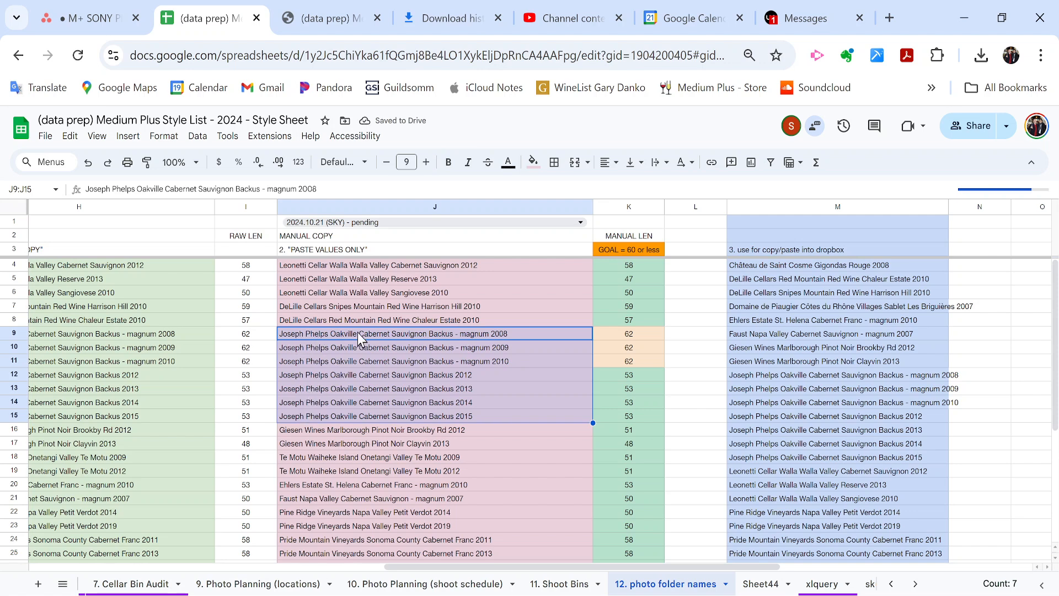
left_click(386, 309)
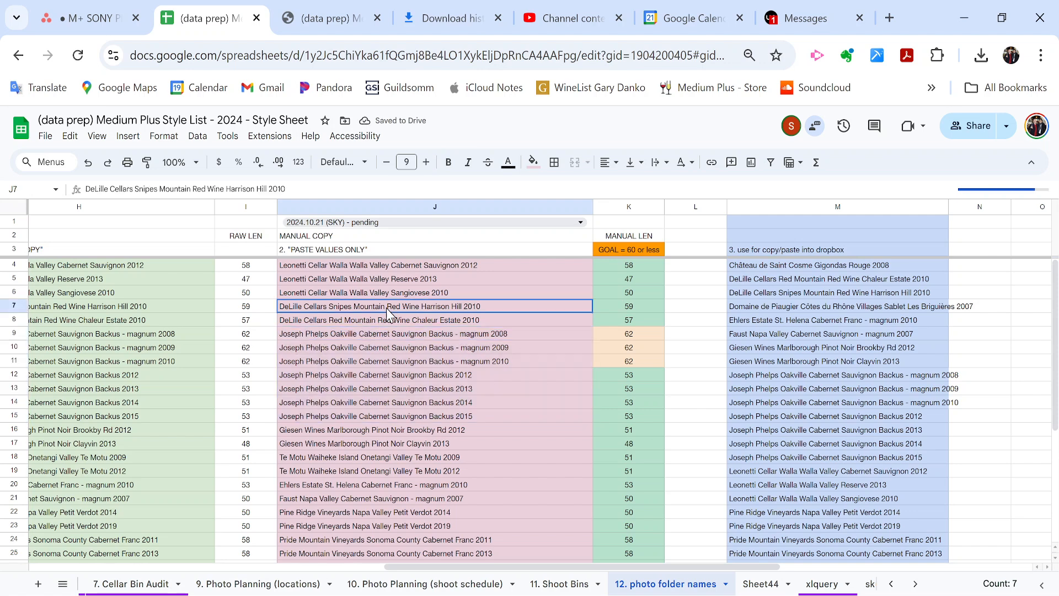
left_click(391, 347)
key("Up")
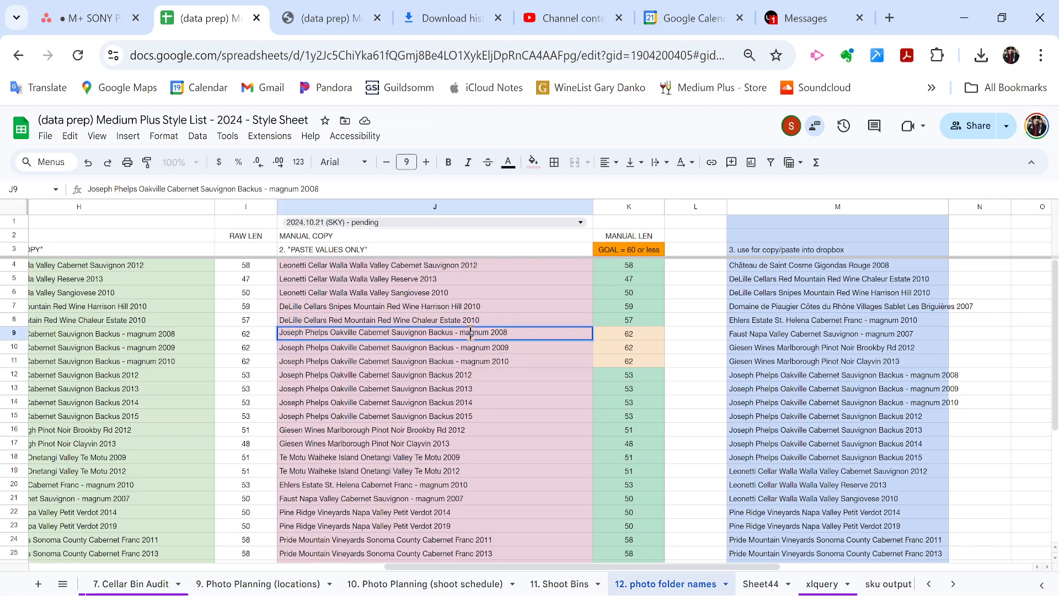
Remove the dash before 'magnum' in the Backus 2008, 2009 and 2010 names, making each 60 characters.
left_click(462, 334)
key("BackSpace")
key("BackSpace")
key("Return")
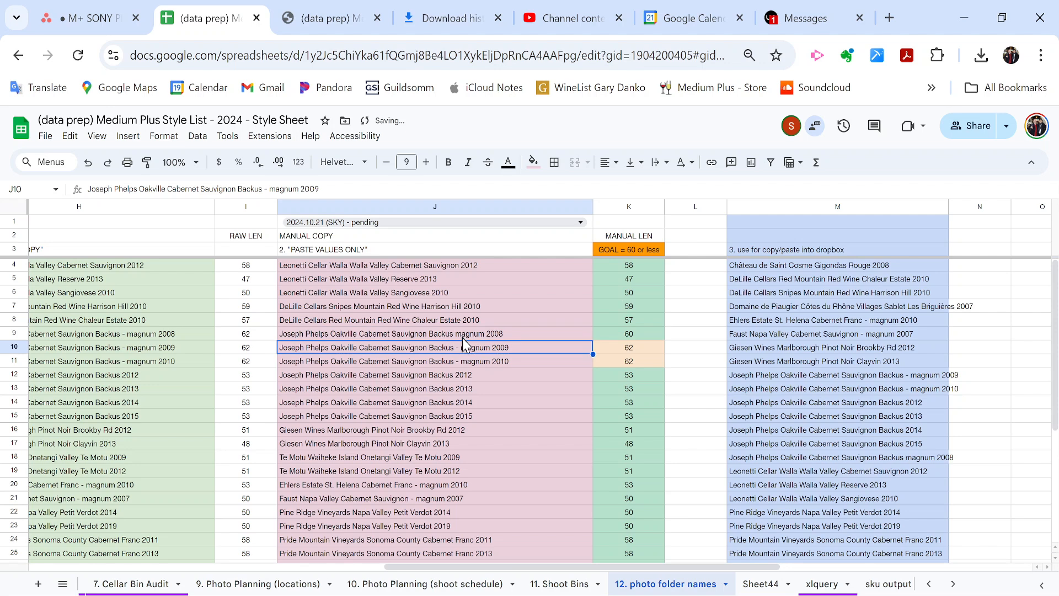
double_click(466, 347)
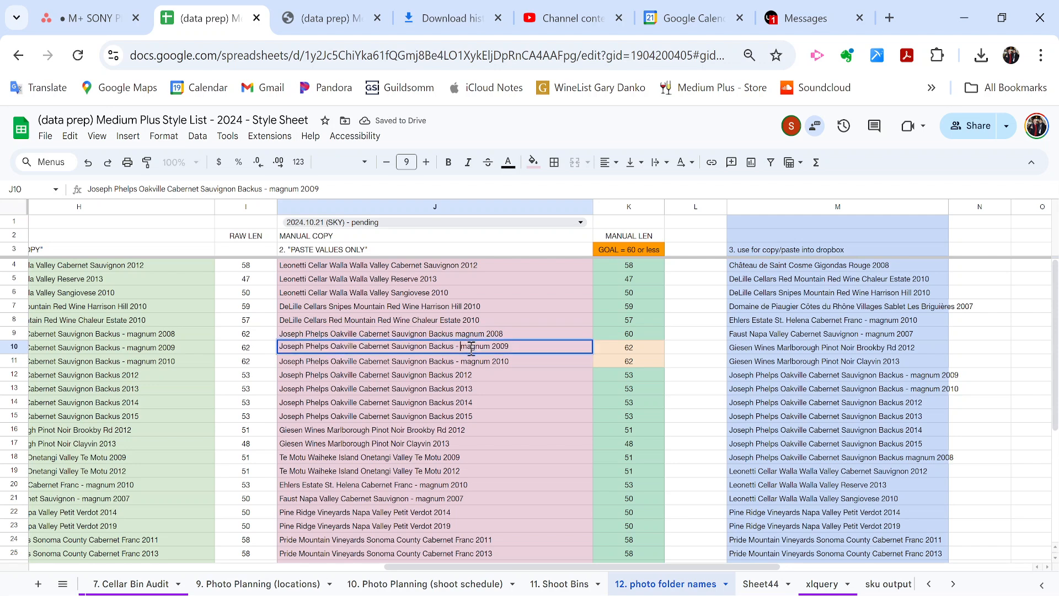
key("BackSpace")
key("BackSpace")
key("Return")
double_click(465, 362)
key("BackSpace")
key("BackSpace")
key("Return")
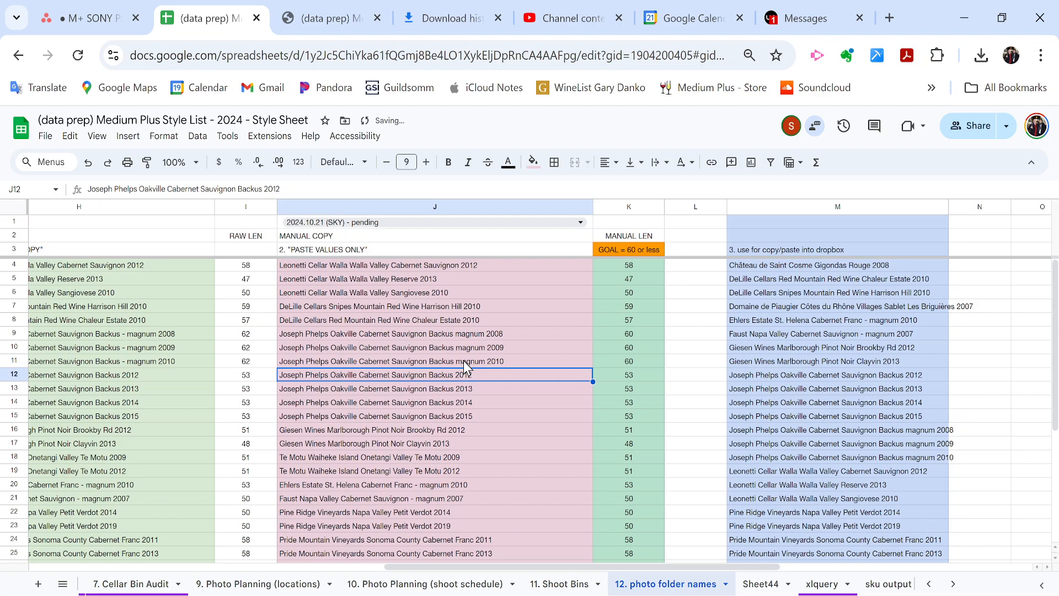
Replace 'Cabernet Sauvignon' with 'Cab Sauv' in the Pride Mountain Reserve 2009 name.
scroll(463, 363, "down", 3)
left_click(485, 472)
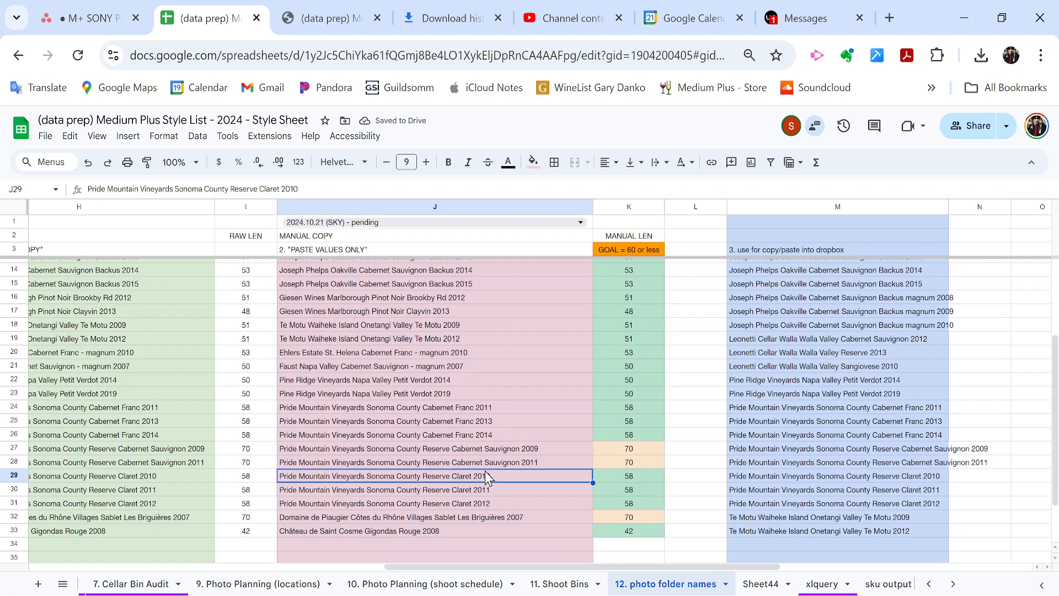
key("Up")
key("Up")
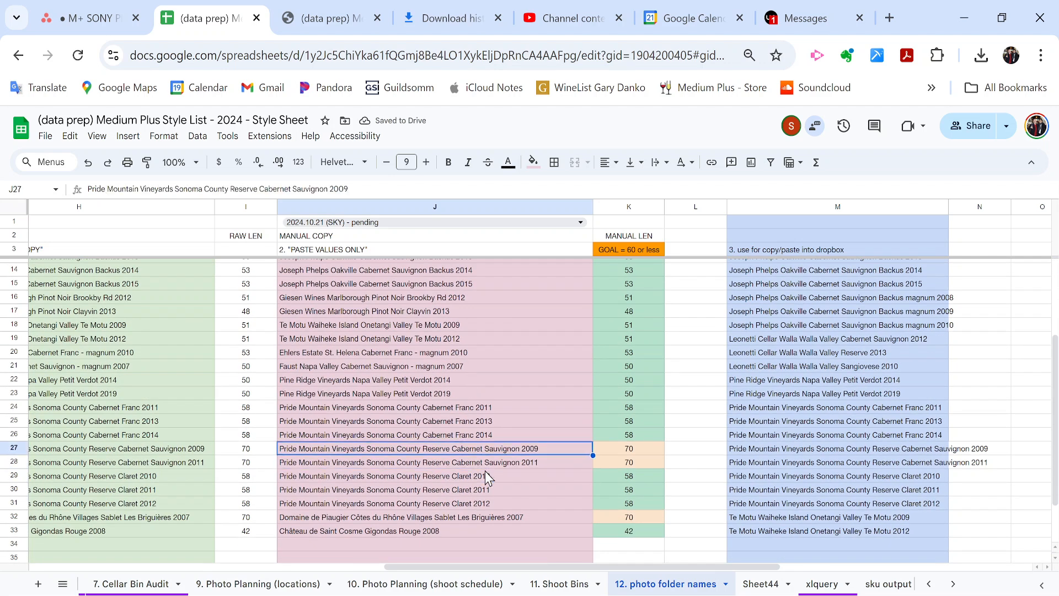
key("Return")
double_click(481, 447)
left_click_drag(481, 448, 493, 444)
type("Cab Sauv")
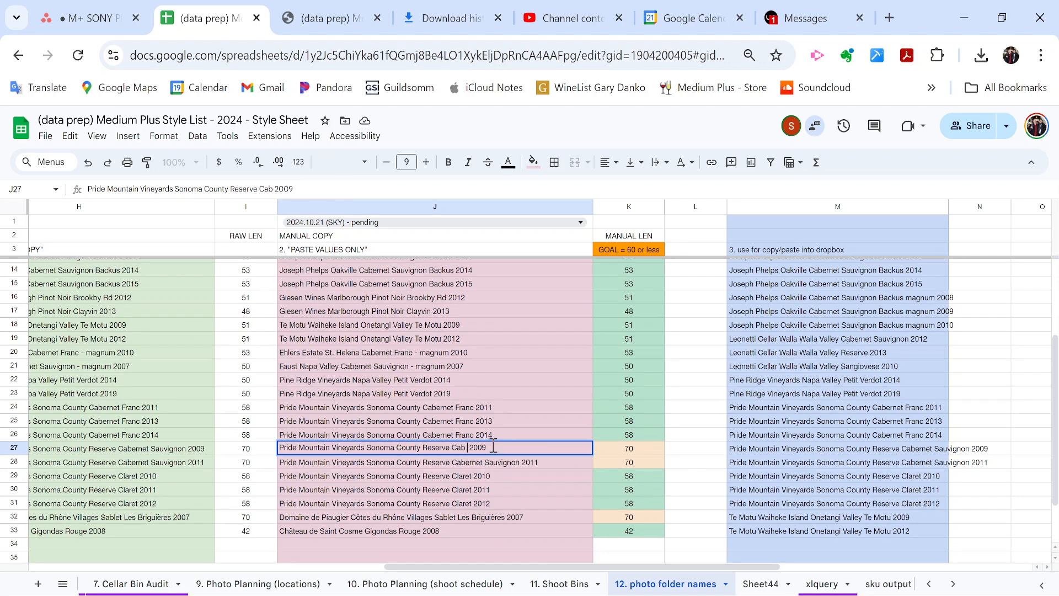
key("Return")
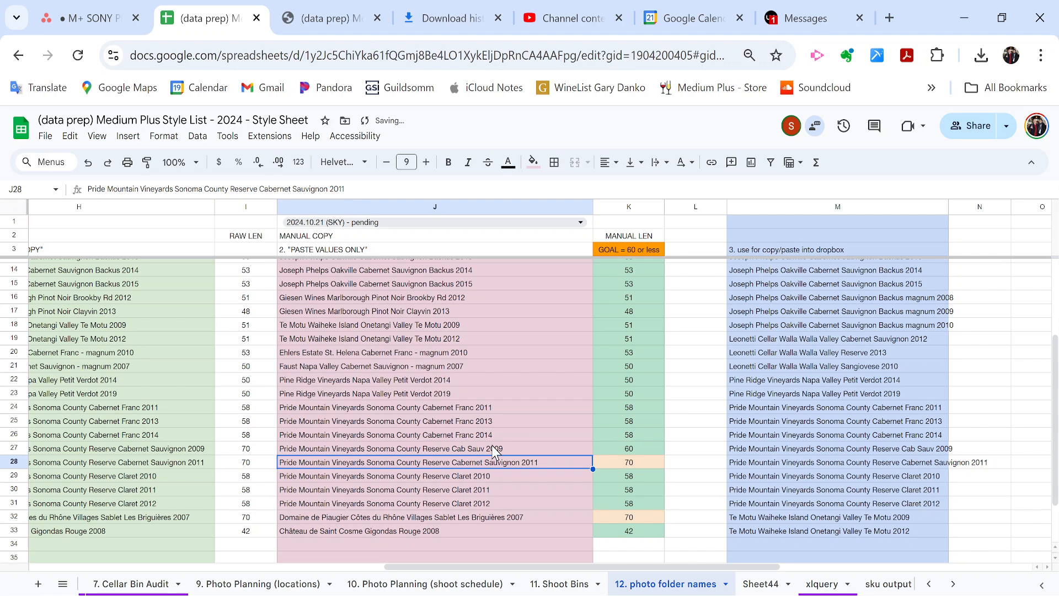
Replace 'Cabernet Sauvignon' with 'Cab Sauv' in the Pride Mountain Reserve 2011 name.
key("Up")
key("Down")
key("Return")
key("ctrl+Left")
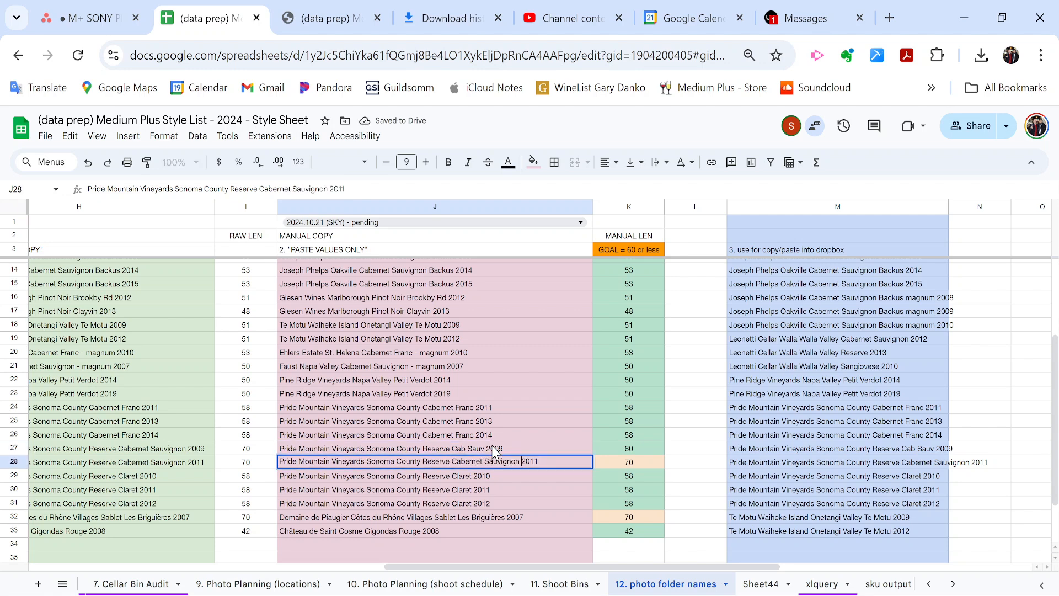
key("ctrl+shift+Left")
key("ctrl+shift+Left")
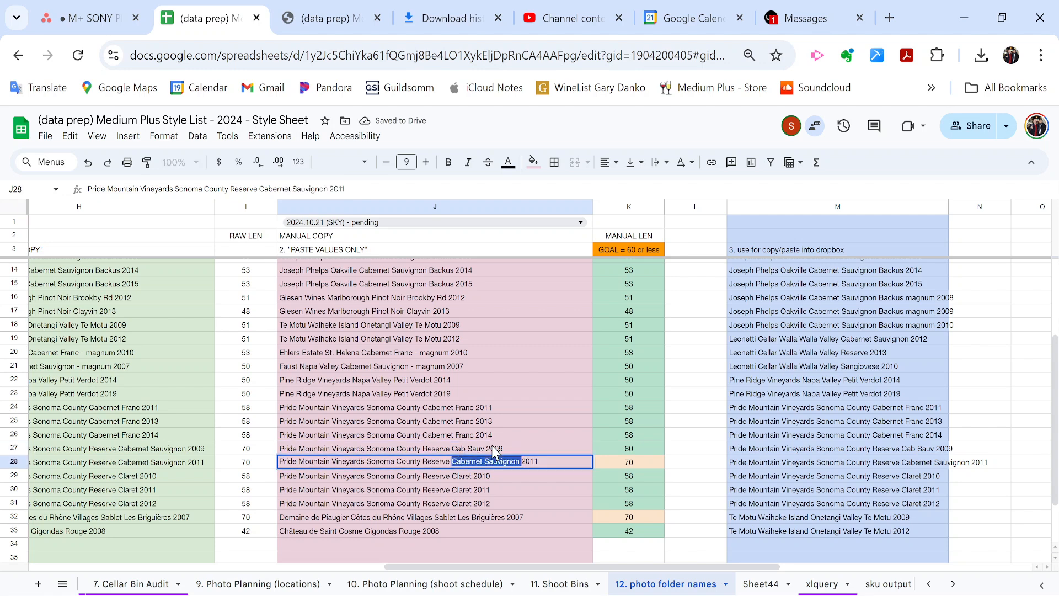
type("Sab")
key("BackSpace")
key("BackSpace")
key("BackSpace")
key("BackSpace")
type("Cab Sauv")
key("Return")
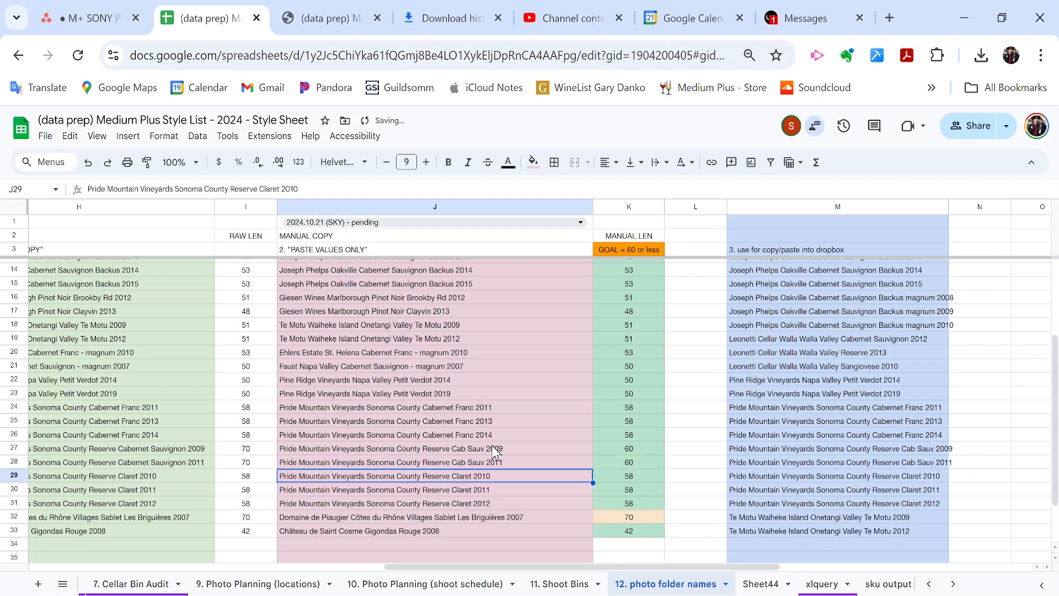
Try removing 'Villages' from the Domaine de Piaugier name in J32, then undo it.
left_click(381, 518)
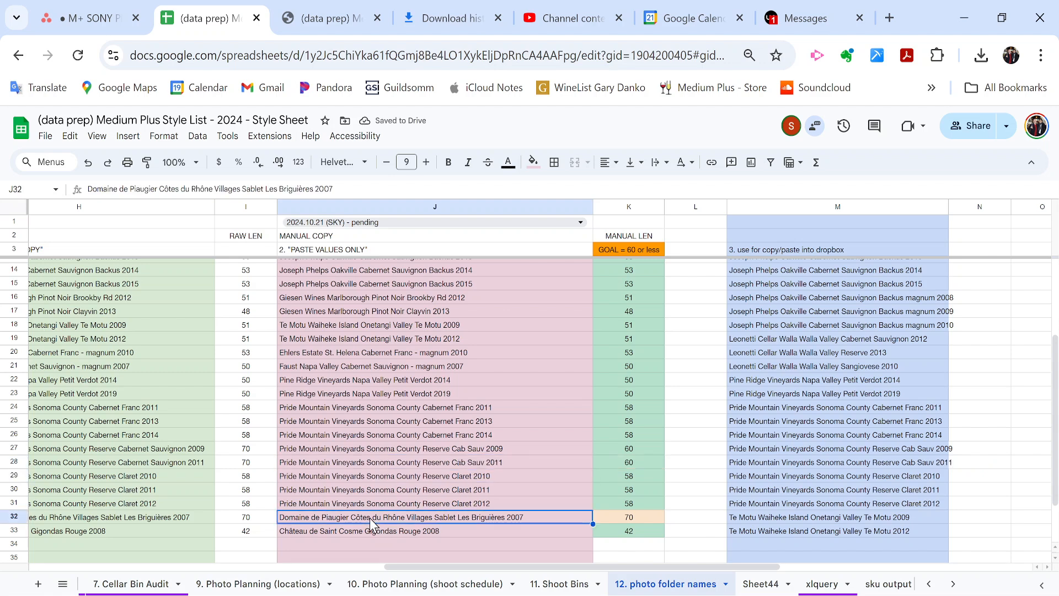
scroll(374, 524, "down", 1)
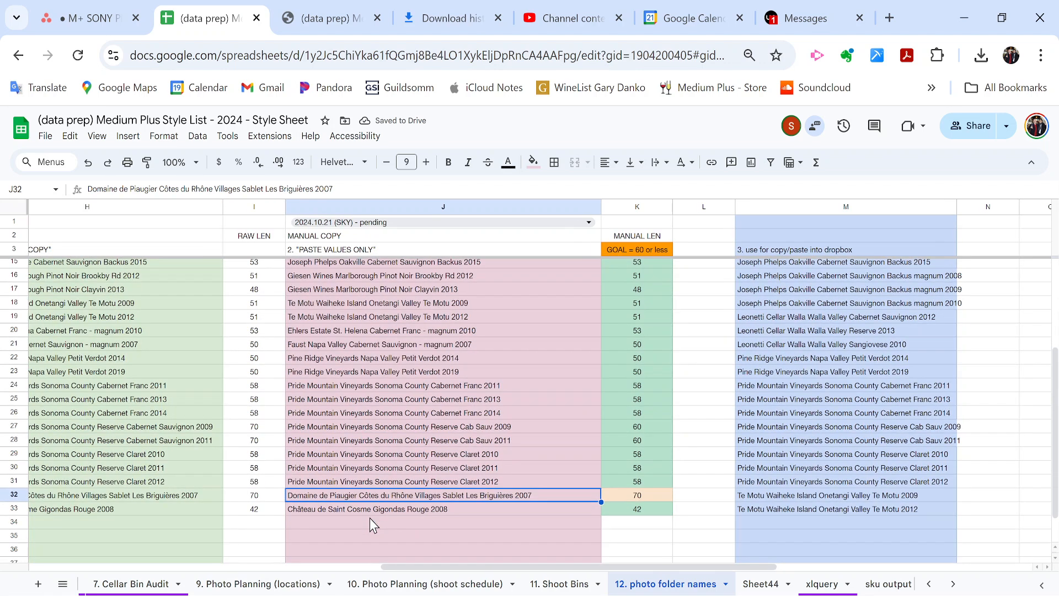
double_click(327, 499)
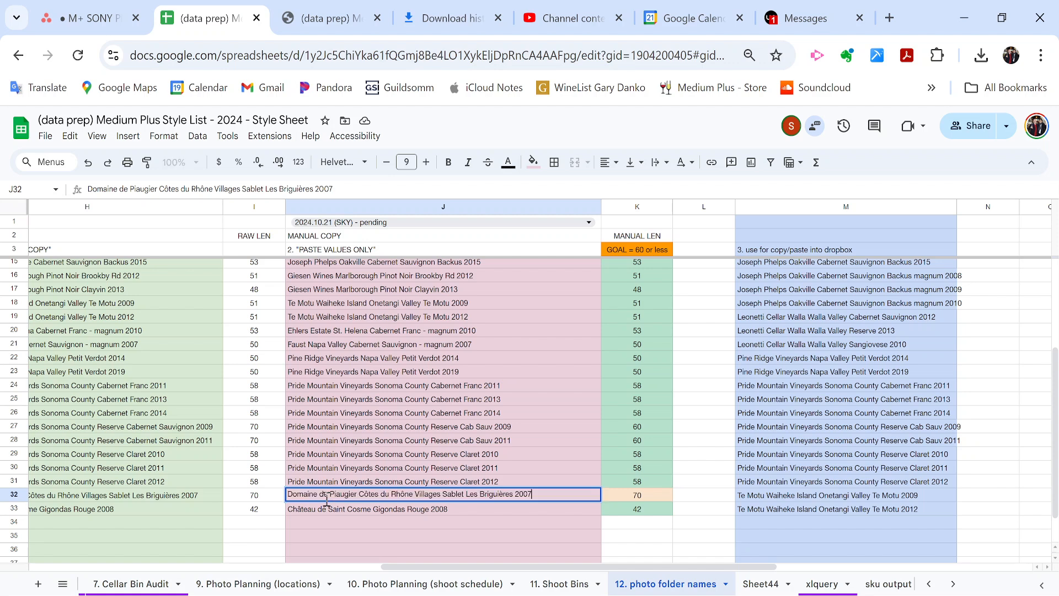
double_click(434, 493)
key("BackSpace")
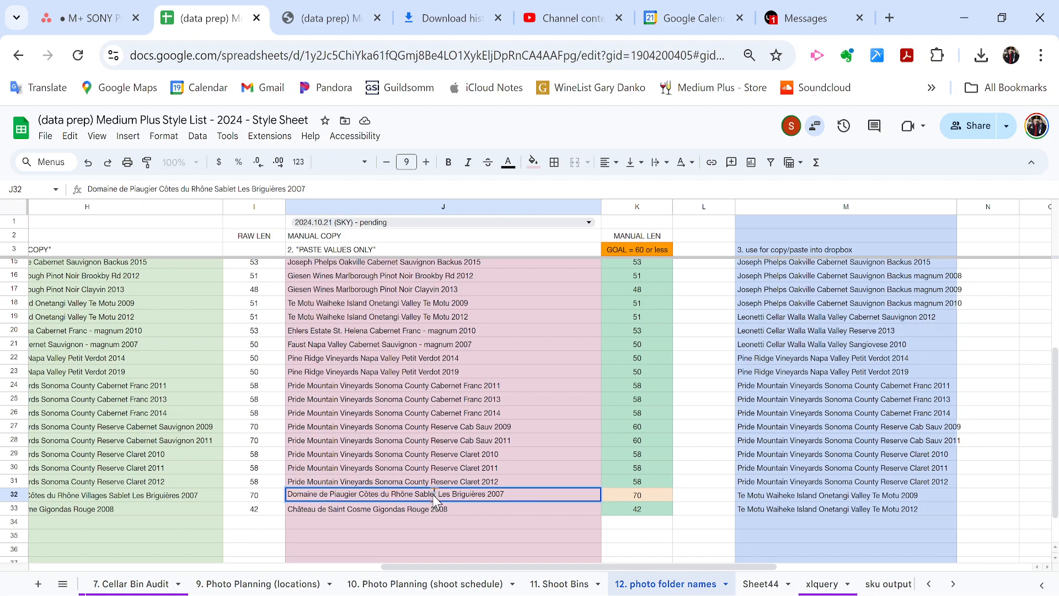
key("Return")
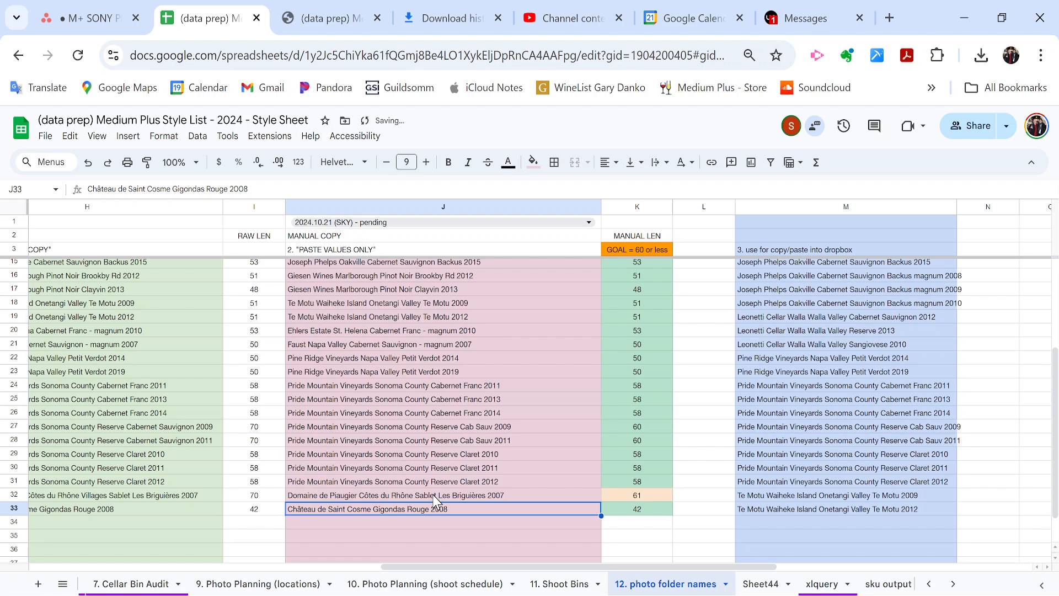
key("ctrl+z")
Try deleting 'Domaine de', then 'Les Briguières', from the Piaugier name, undoing each.
double_click(436, 496)
left_click(329, 495)
key("shift+Home")
key("BackSpace")
key("Return")
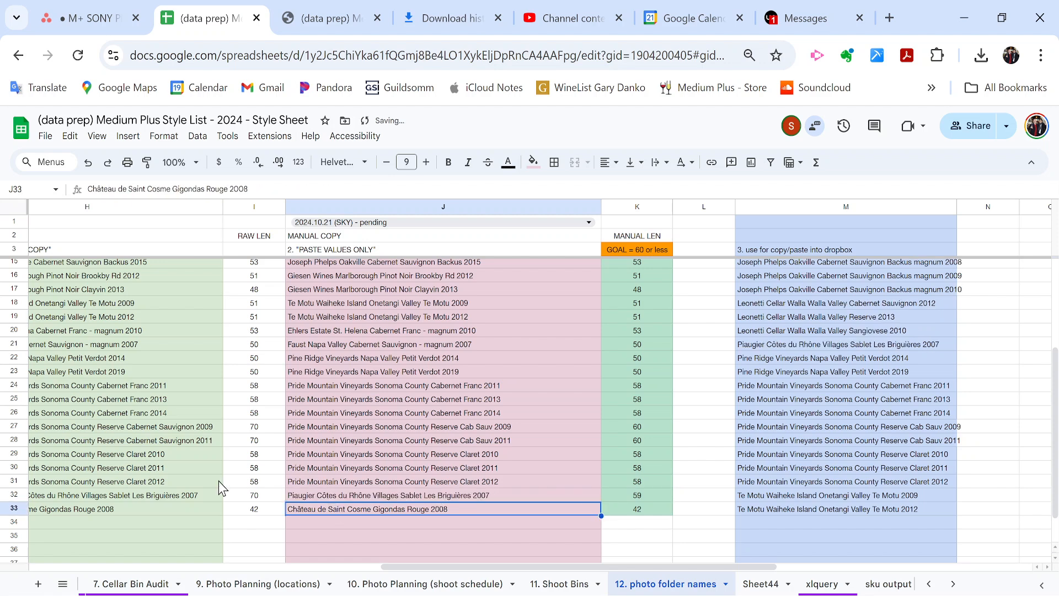
key("ctrl+z")
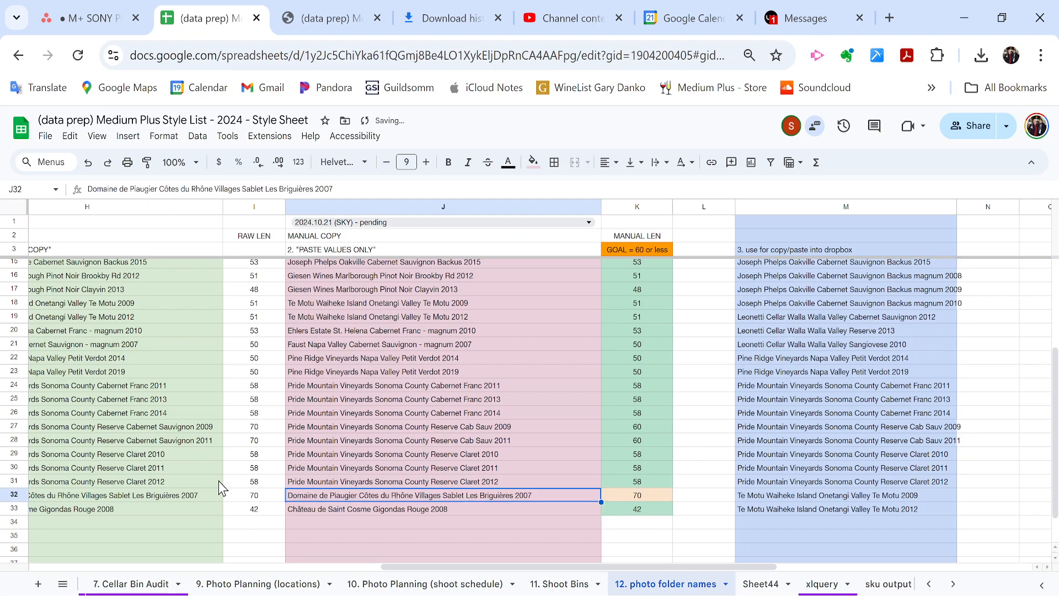
double_click(374, 495)
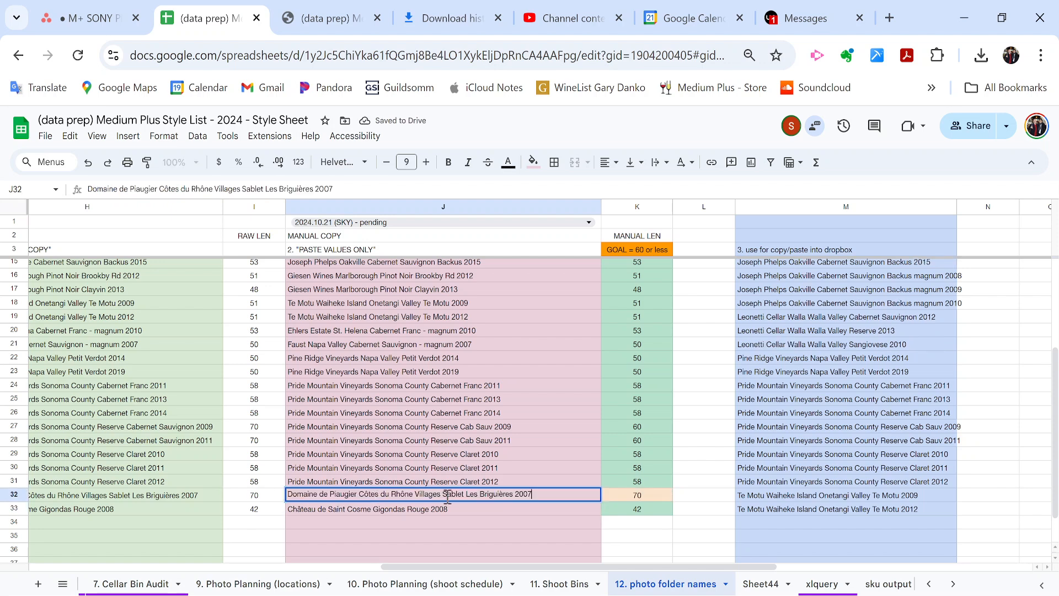
left_click_drag(465, 495, 513, 495)
key("BackSpace")
key("Return")
key("ctrl+z")
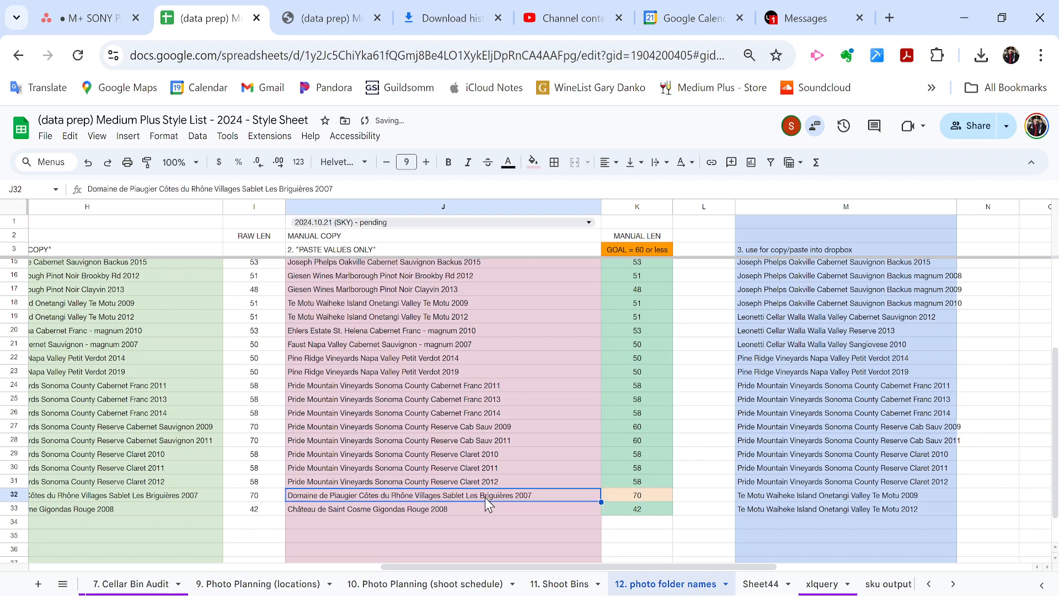
Replace 'Côtes du Rhône' with 'CdR' in the Piaugier name.
double_click(486, 497)
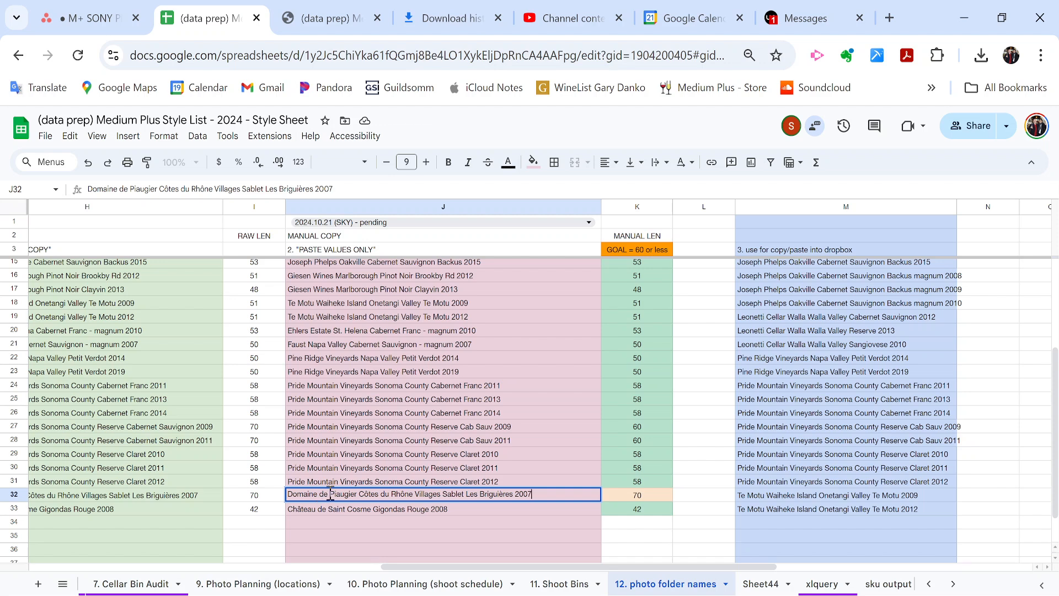
left_click_drag(360, 495, 400, 492)
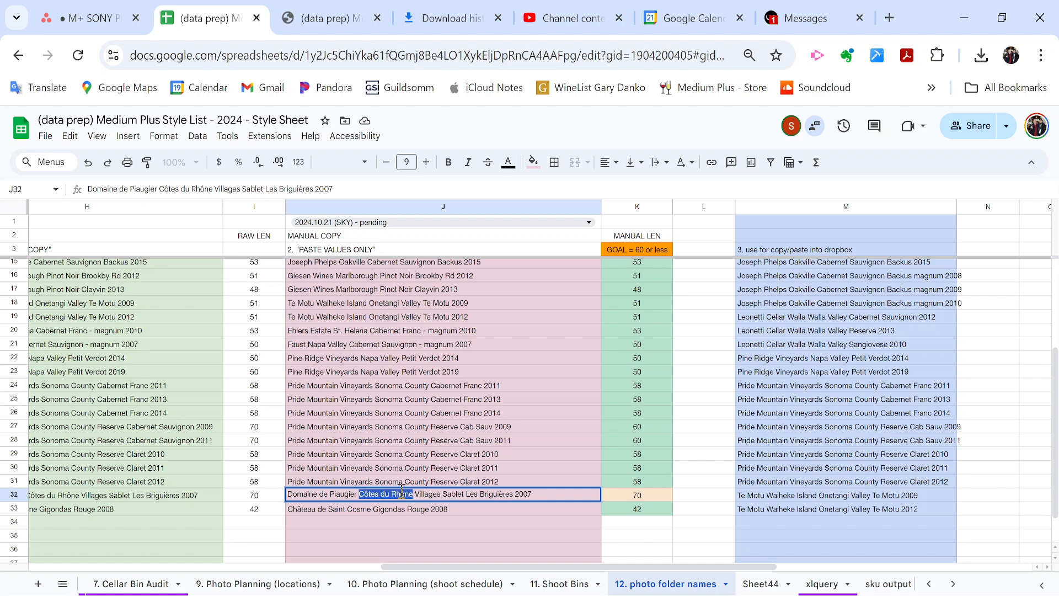
type("CdR")
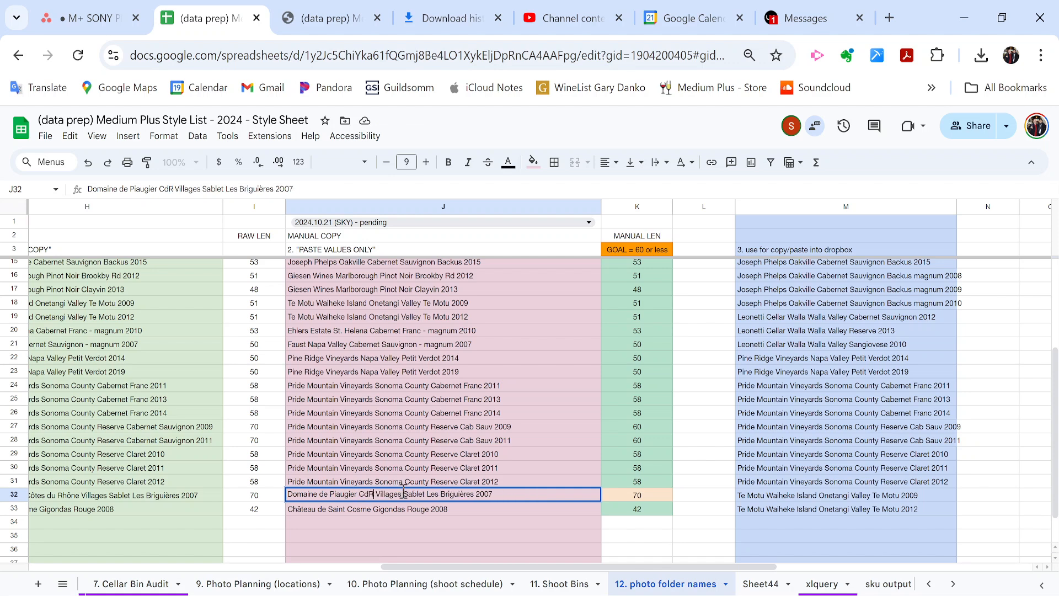
key("Return")
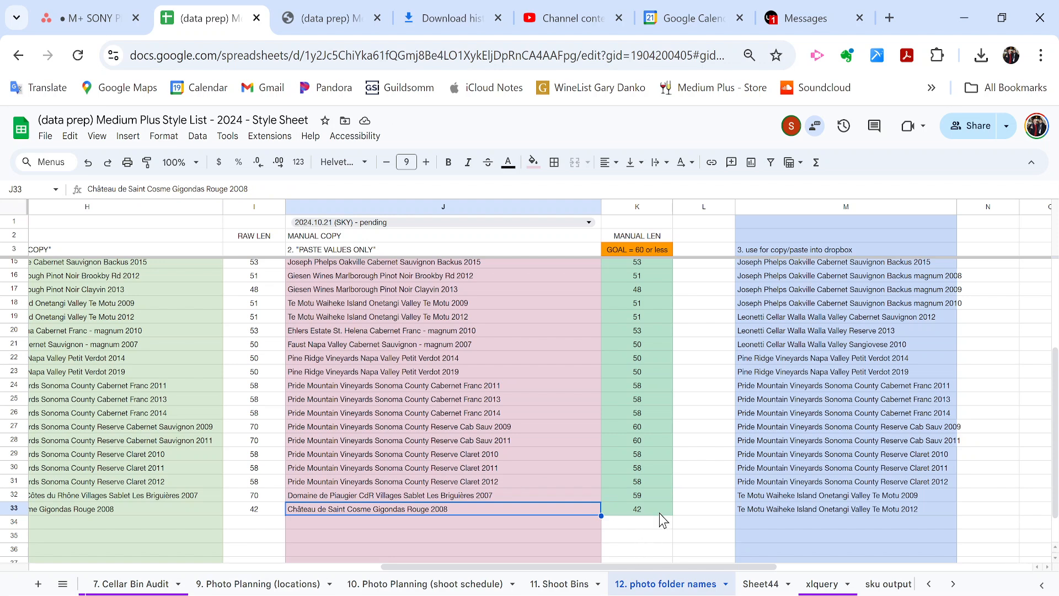
View the formula that builds the dropbox list in M4 without changing it.
scroll(659, 513, "up", 3)
left_click(492, 337)
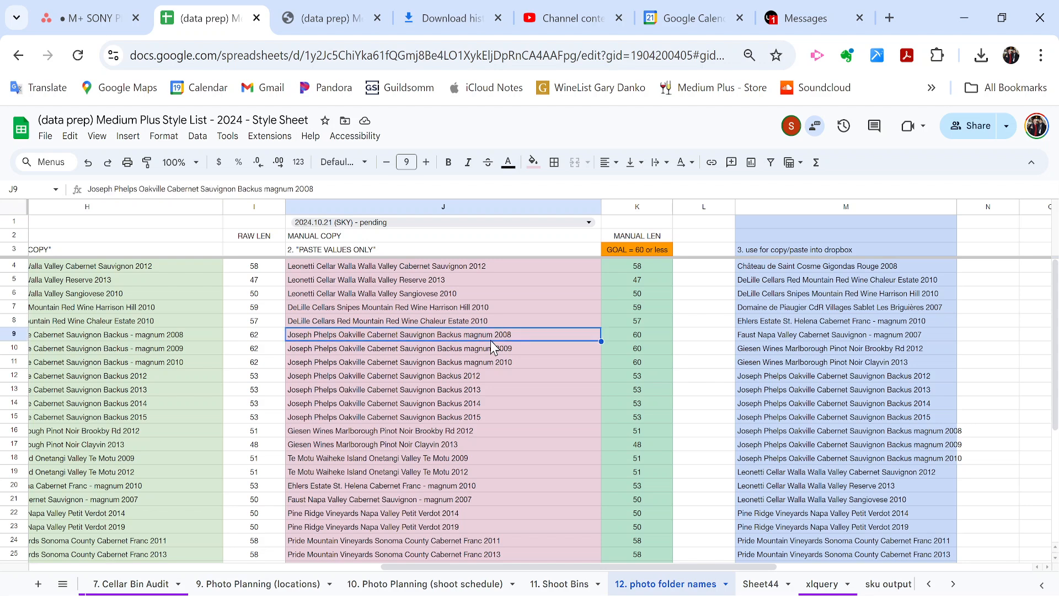
scroll(725, 303, "right", 3)
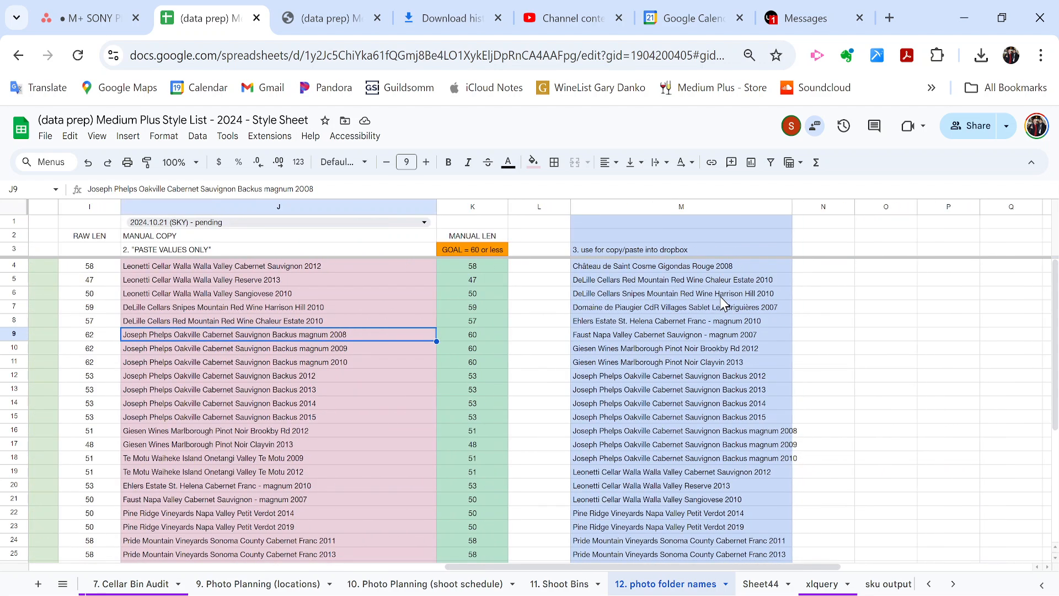
left_click(670, 271)
key("Up")
key("Down")
key("Return")
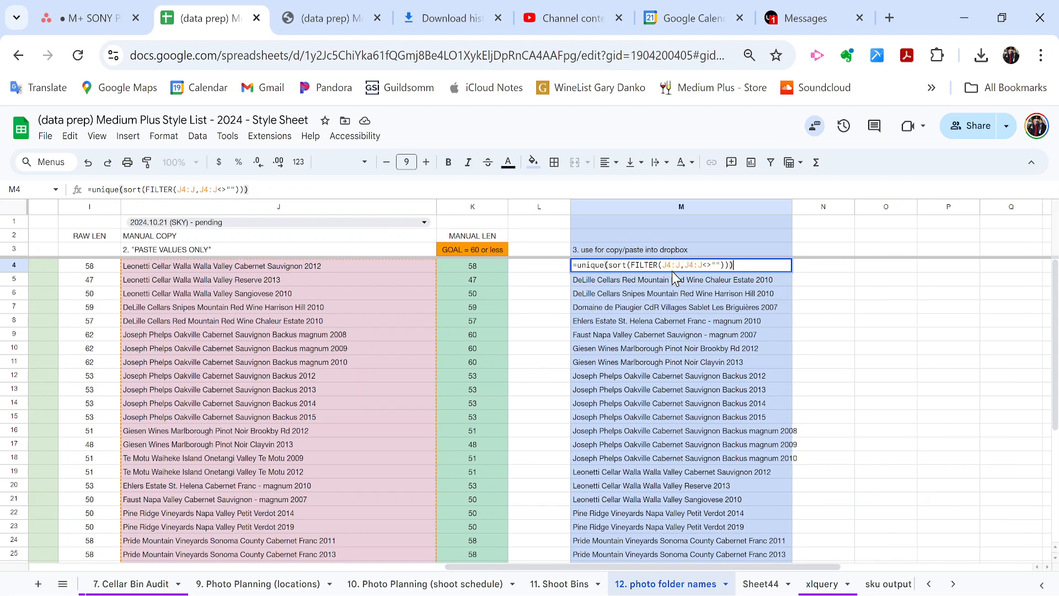
key("Escape")
Select the column J entries and the column M dropbox list to confirm 30 names each.
key("Left")
key("Left")
key("Left")
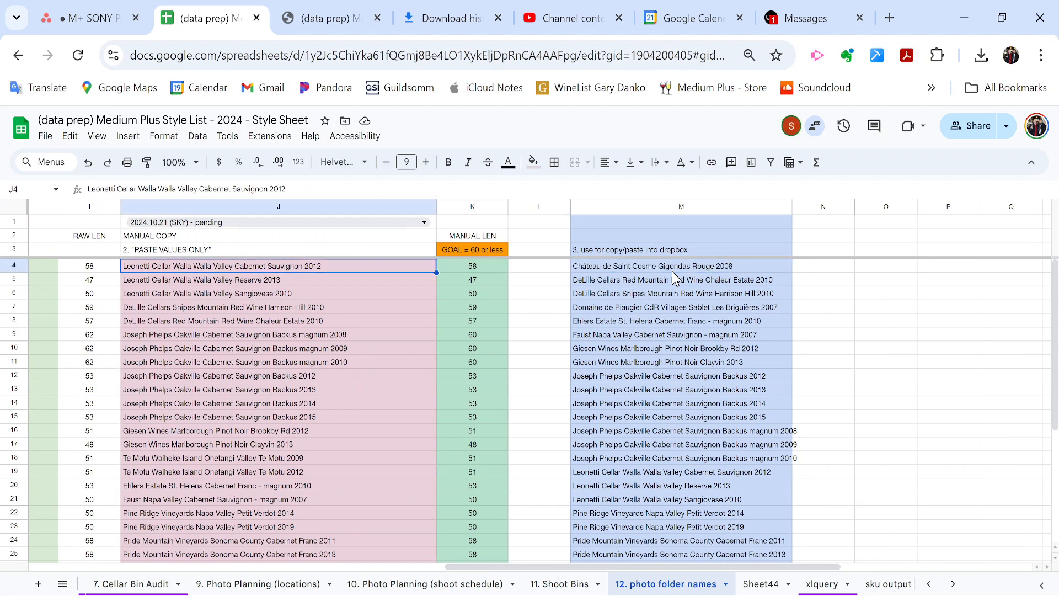
key("ctrl+shift+Down")
scroll(672, 272, "down", 2)
scroll(672, 272, "up", 5)
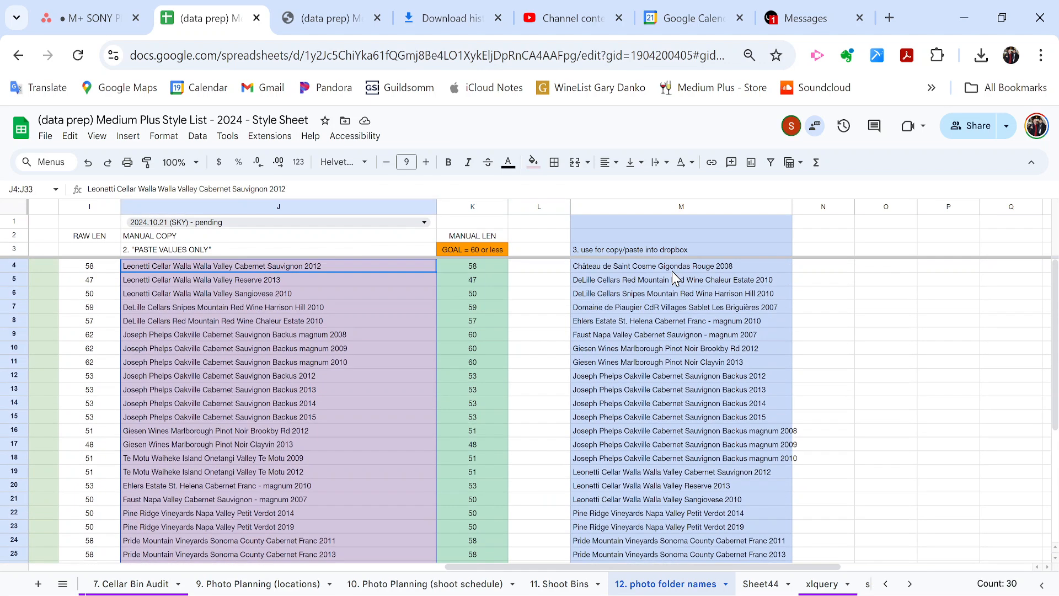
left_click(738, 298)
scroll(738, 297, "right", 3)
key("Up")
key("Up")
key("ctrl+shift+Down")
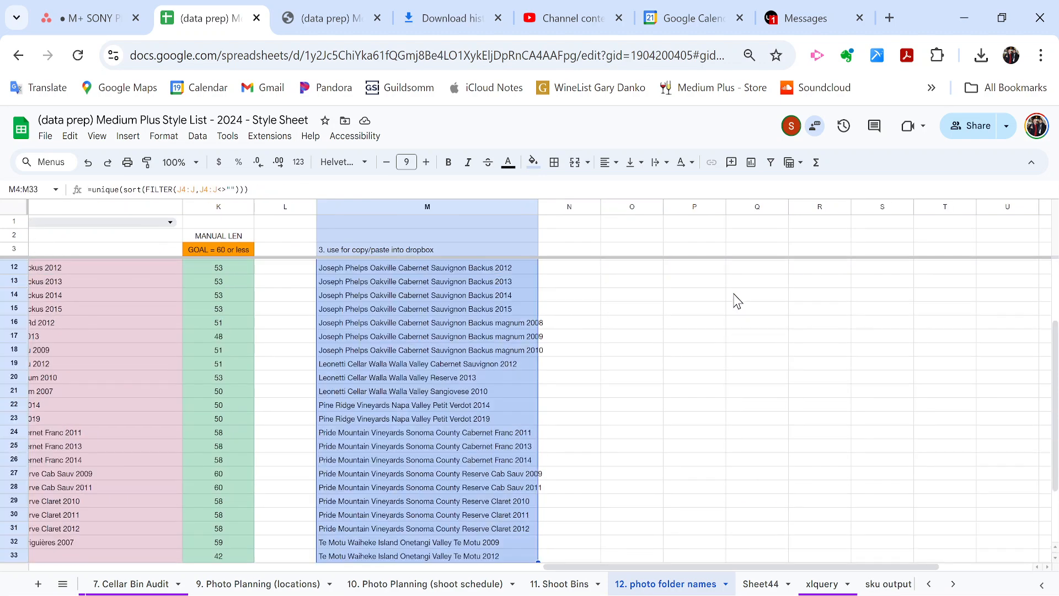
scroll(738, 301, "up", 3)
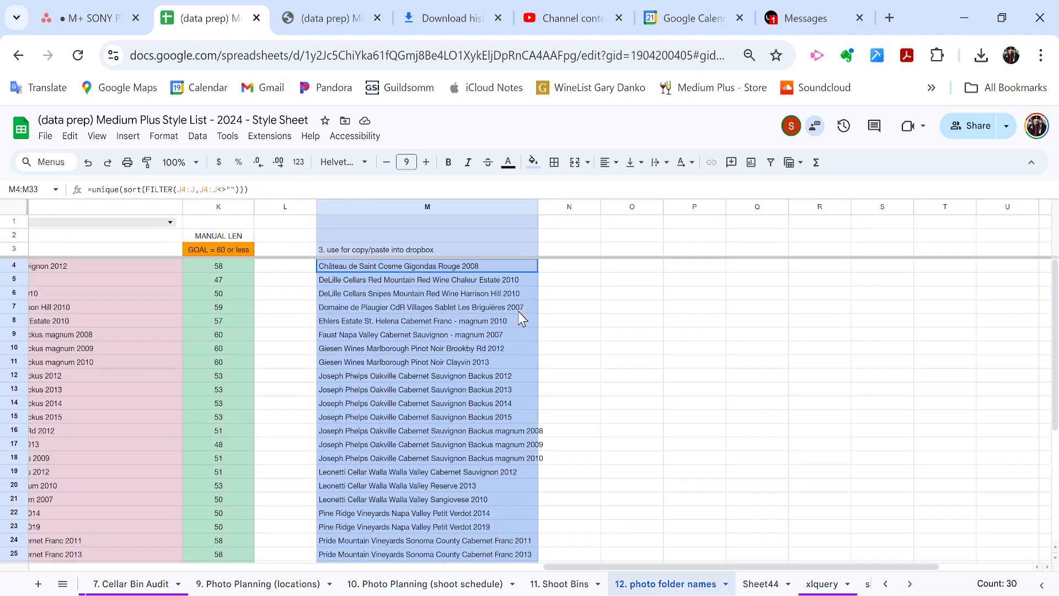
scroll(521, 319, "left", 3)
scroll(522, 318, "left", 3)
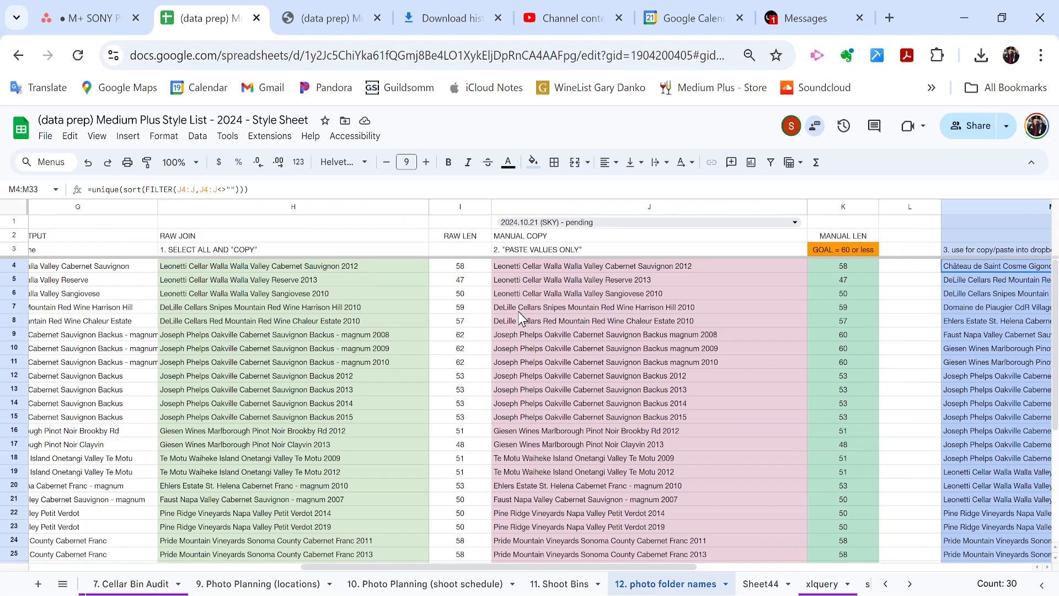
Clear the selection, move to shoot date cell J1, and switch to File Explorer.
left_click(471, 223)
key("Right")
scroll(470, 226, "right", 5)
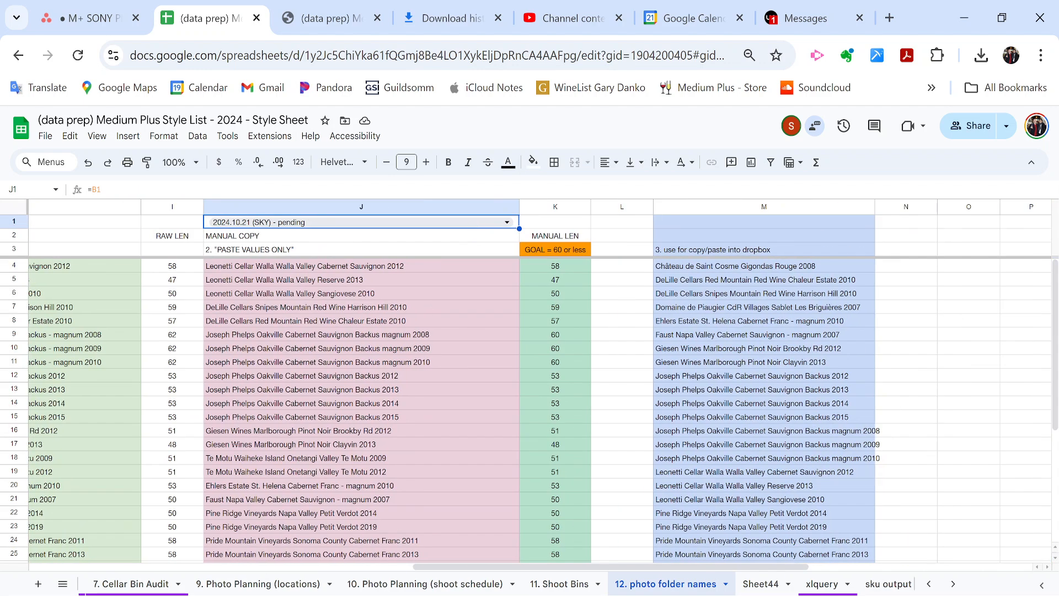
key("alt+Tab")
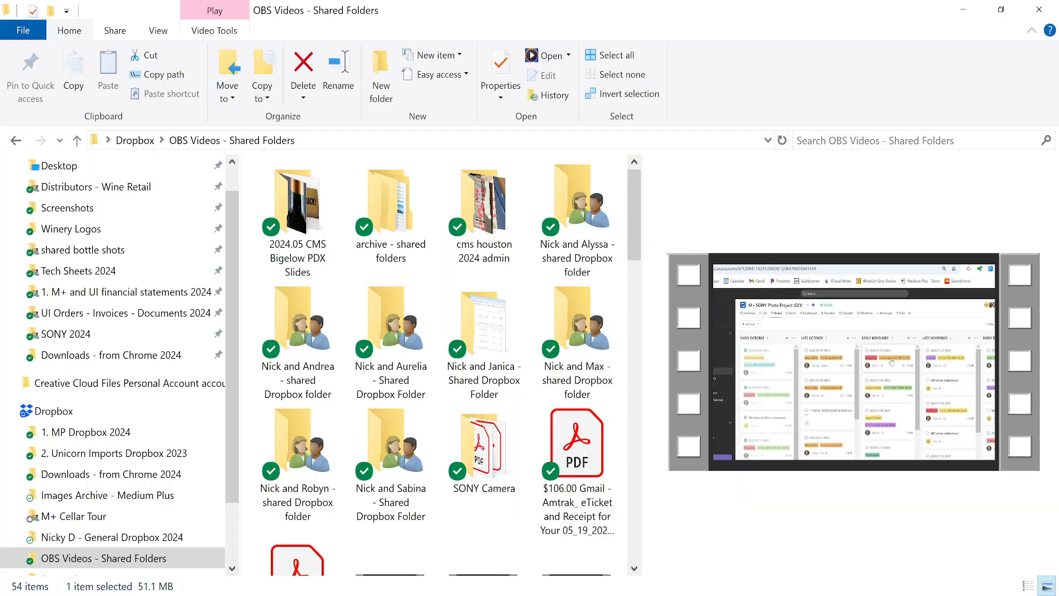
Create a new folder named '24.10.21 (Sky)' inside SONY 2024.
left_click(130, 333)
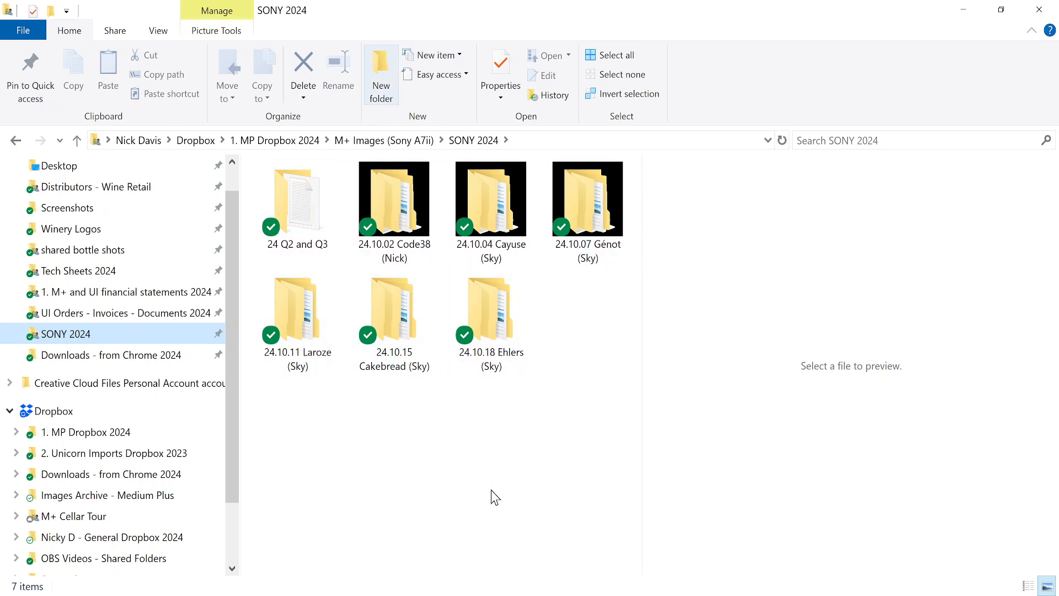
key("ctrl+shift+n")
type("24")
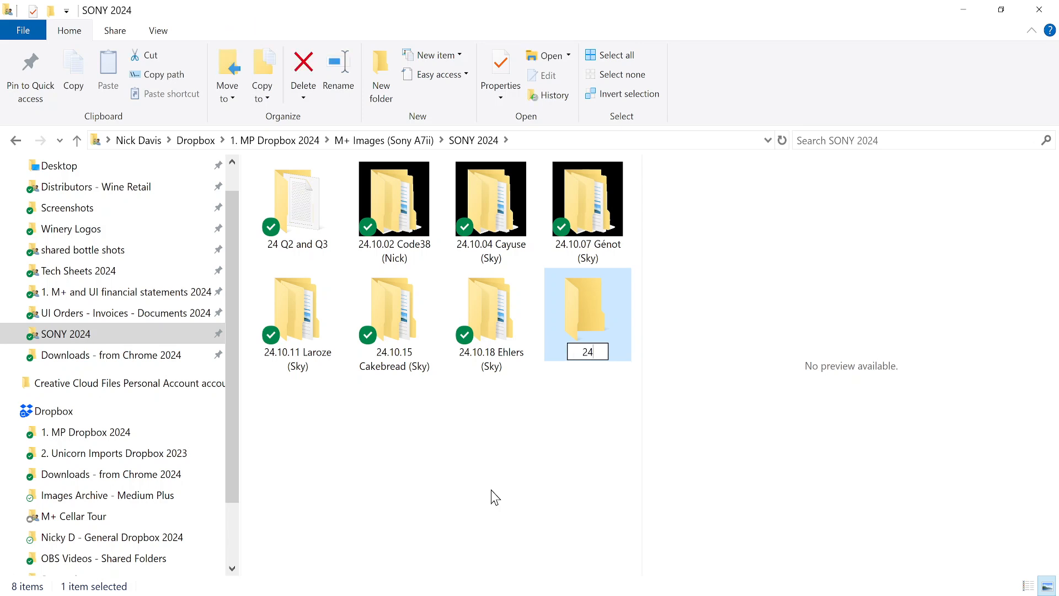
type(".10.21 ")
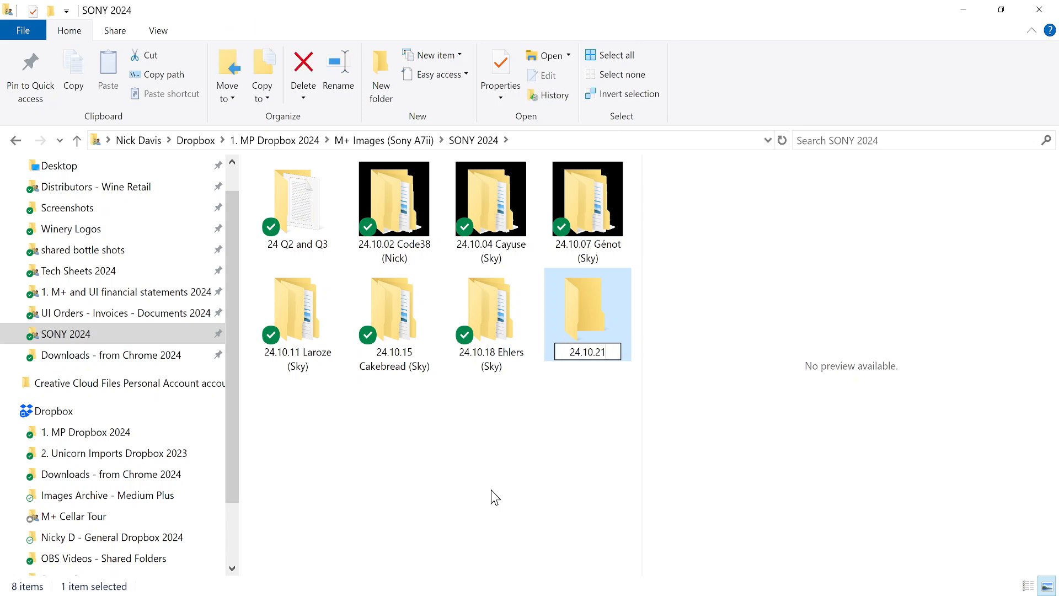
type("(Sky)")
Look up the Pride Mountain Cabernet Franc 2011 name in the spreadsheet's column J.
key("alt+Tab")
scroll(492, 496, "down", 3)
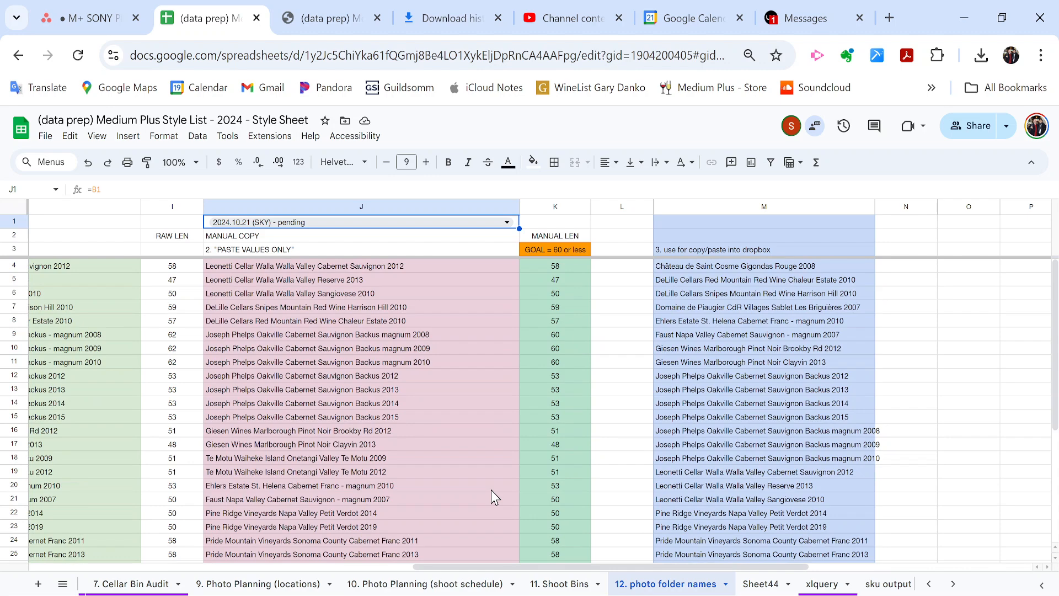
left_click(411, 364)
scroll(412, 369, "down", 3)
left_click(370, 383)
scroll(370, 383, "up", 3)
Rename the folder to '24.10.21 Pride Mountain (Sky)'.
key("alt+Tab")
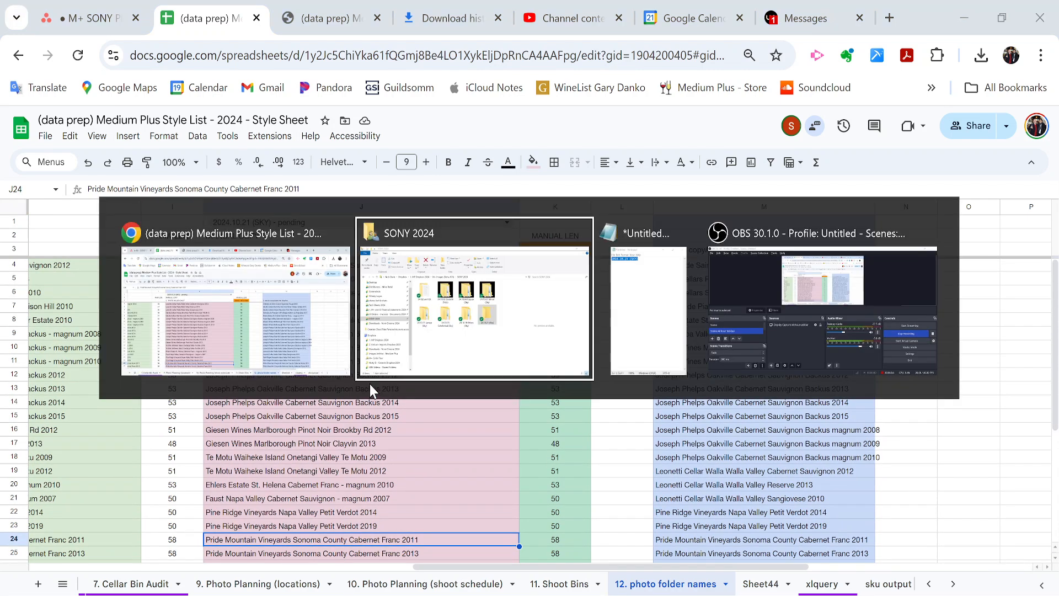
key("F2")
key("End")
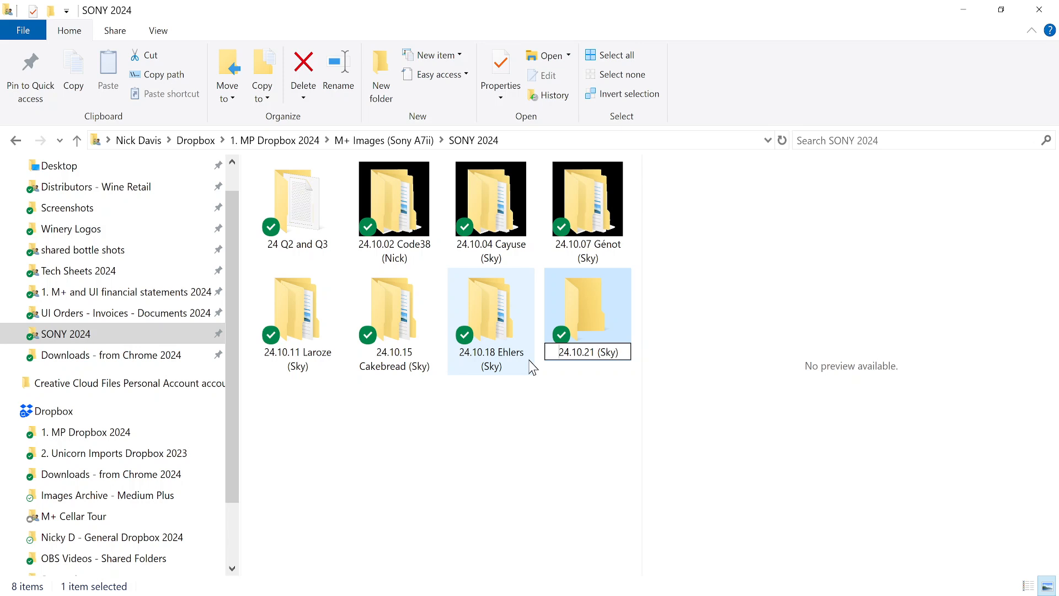
type("Pride Mountai")
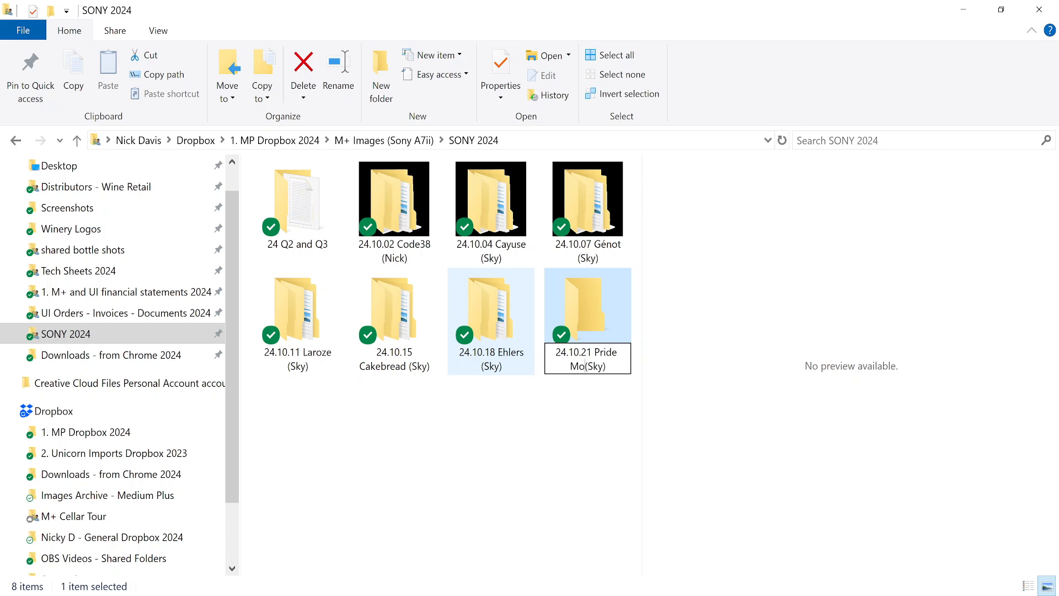
type("n")
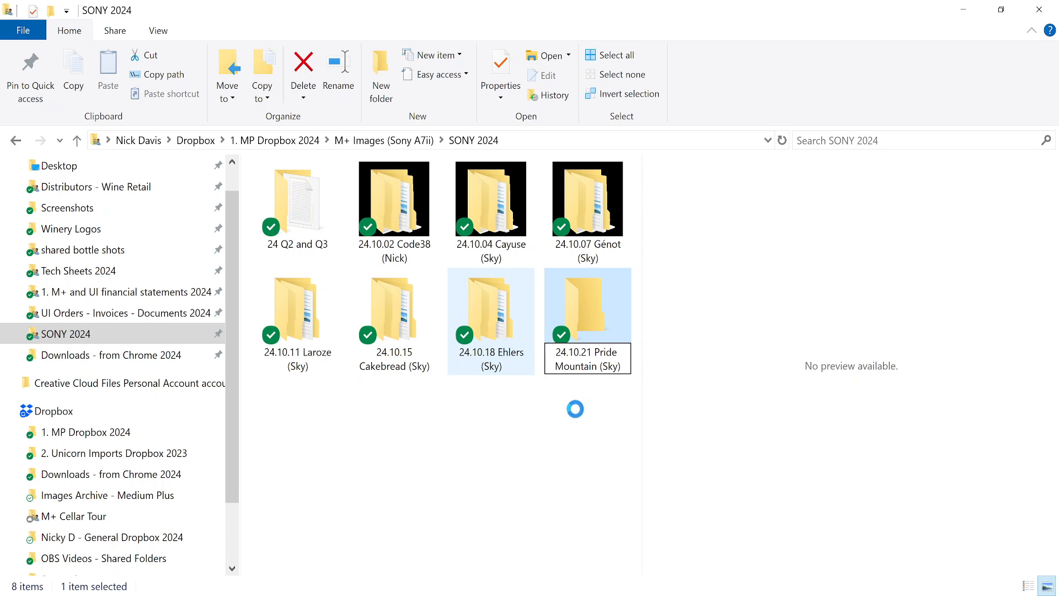
key("Return")
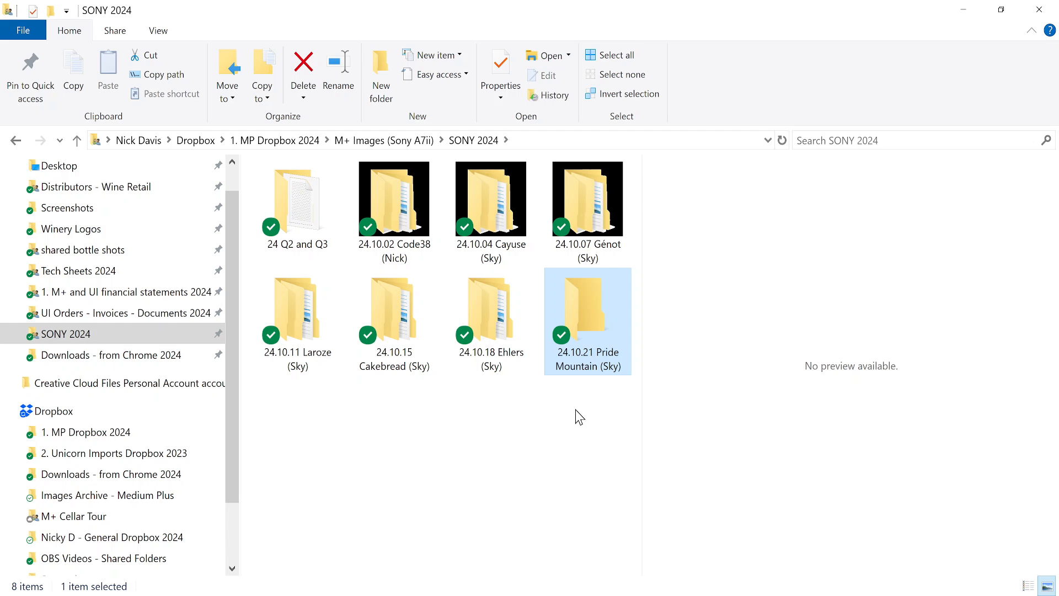
Inside the Pride Mountain folder, create four subfolders with default New folder names.
left_click_drag(643, 412, 712, 421)
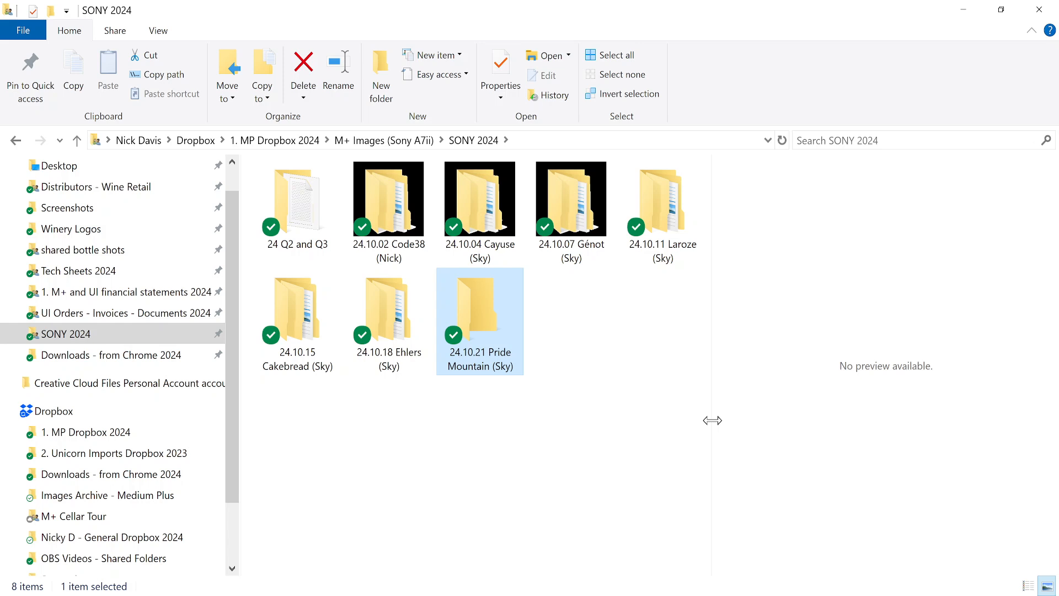
key("Return")
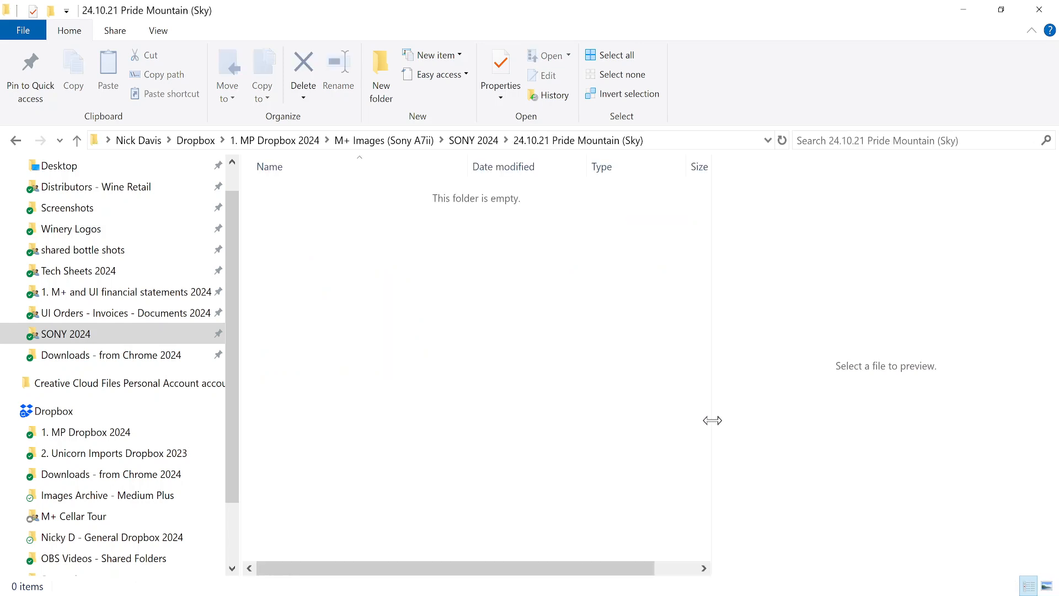
left_click(381, 96)
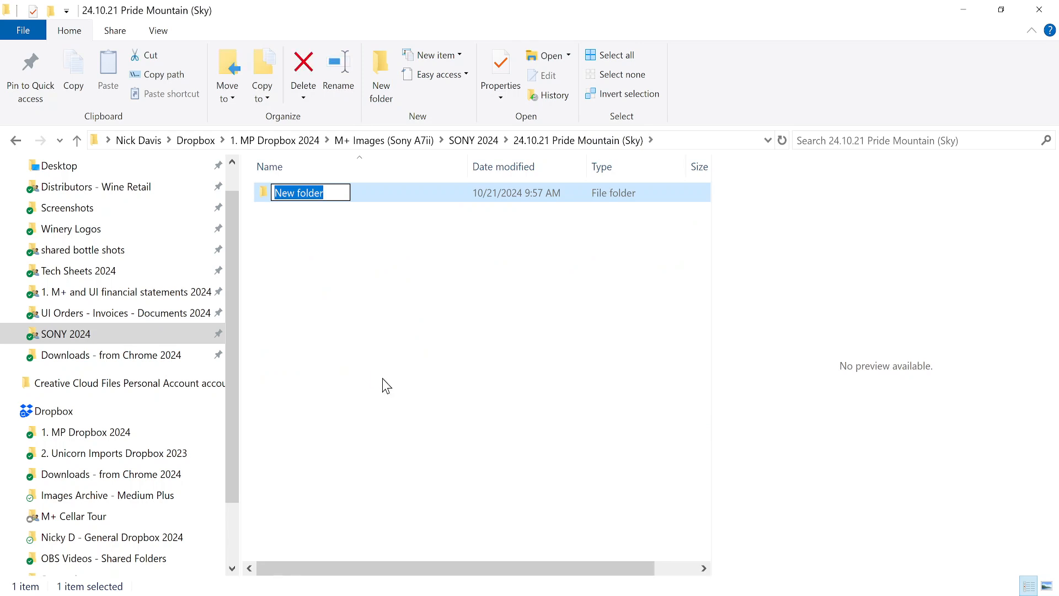
key("Return")
left_click(389, 88)
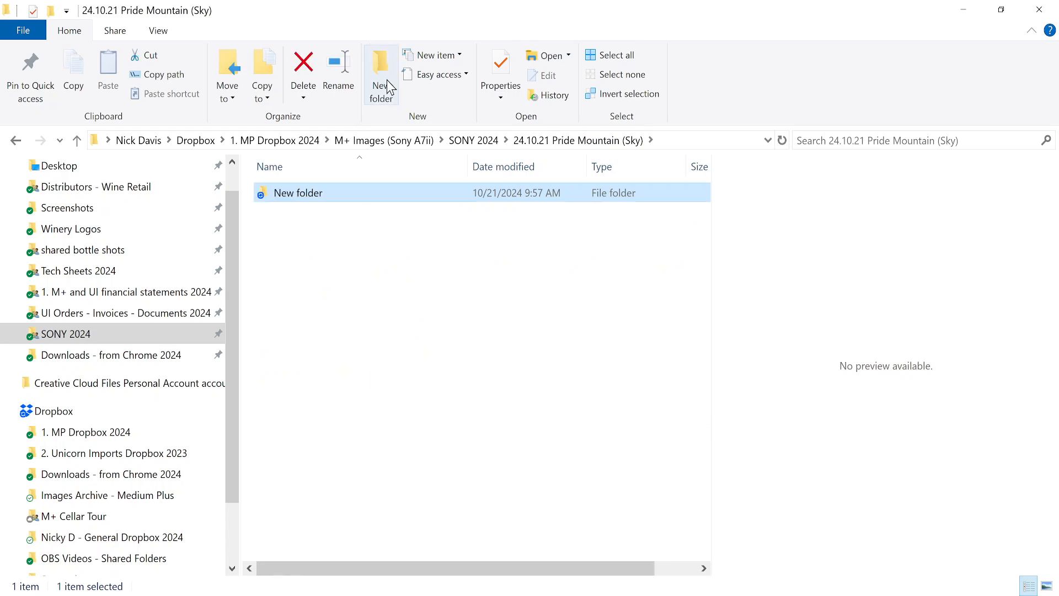
key("Return")
left_click(386, 81)
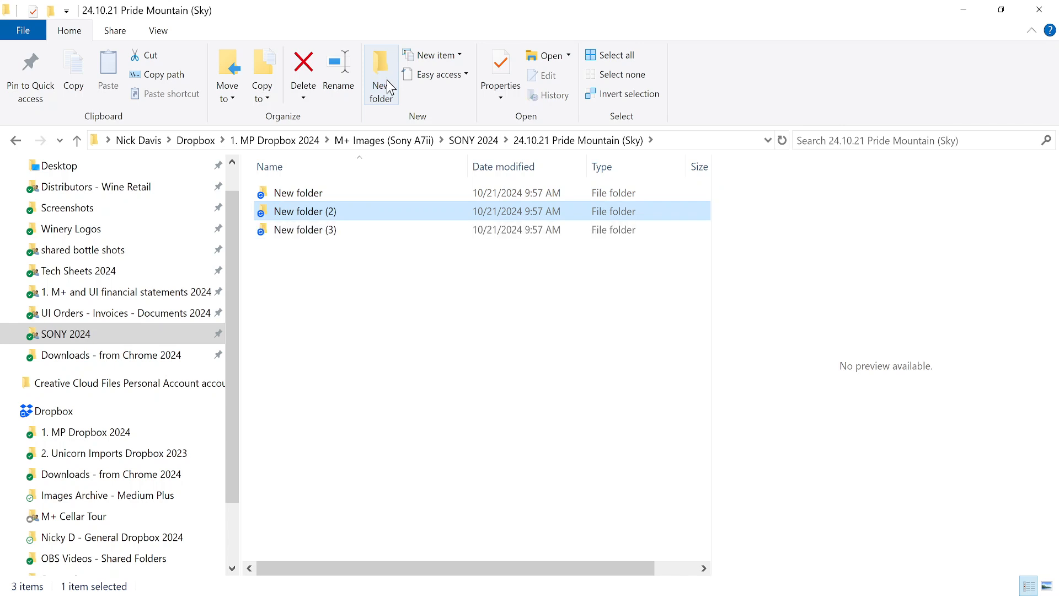
key("Return")
left_click(386, 81)
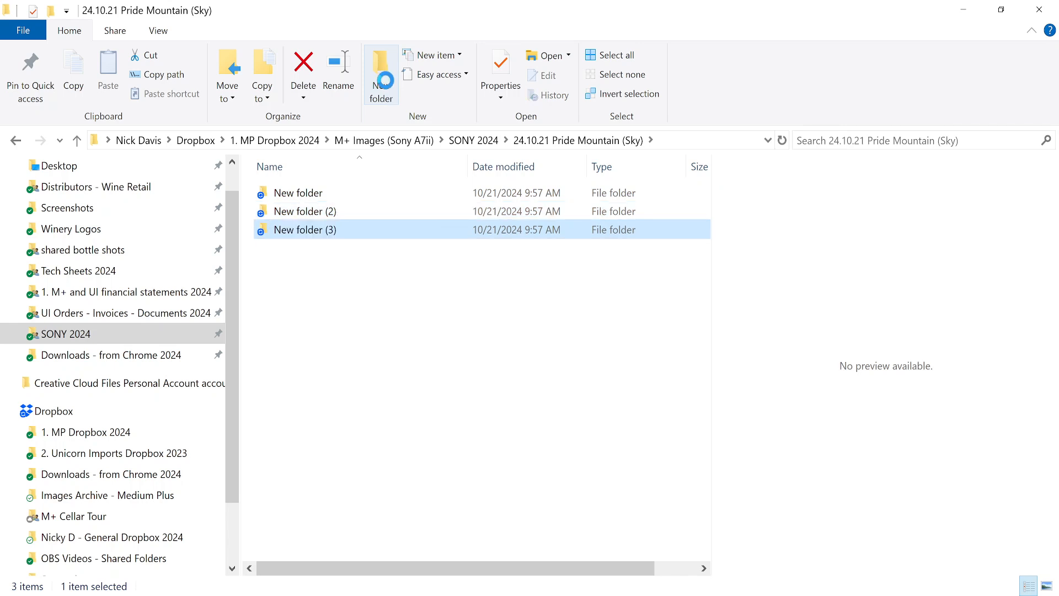
key("Return")
Pause Dropbox syncing for 30 minutes from the system tray.
left_click(405, 358)
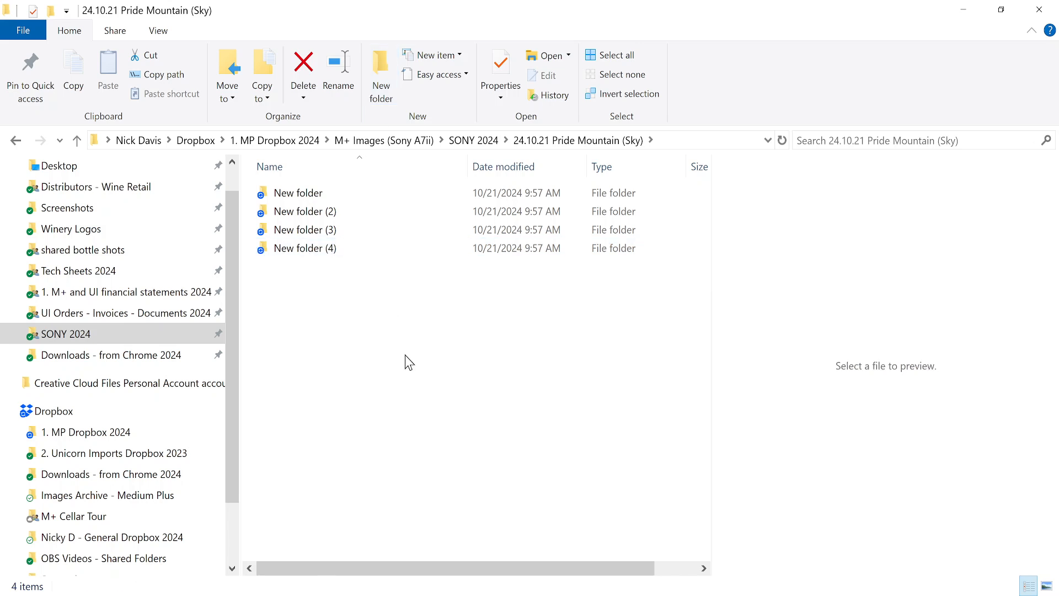
left_click(309, 198)
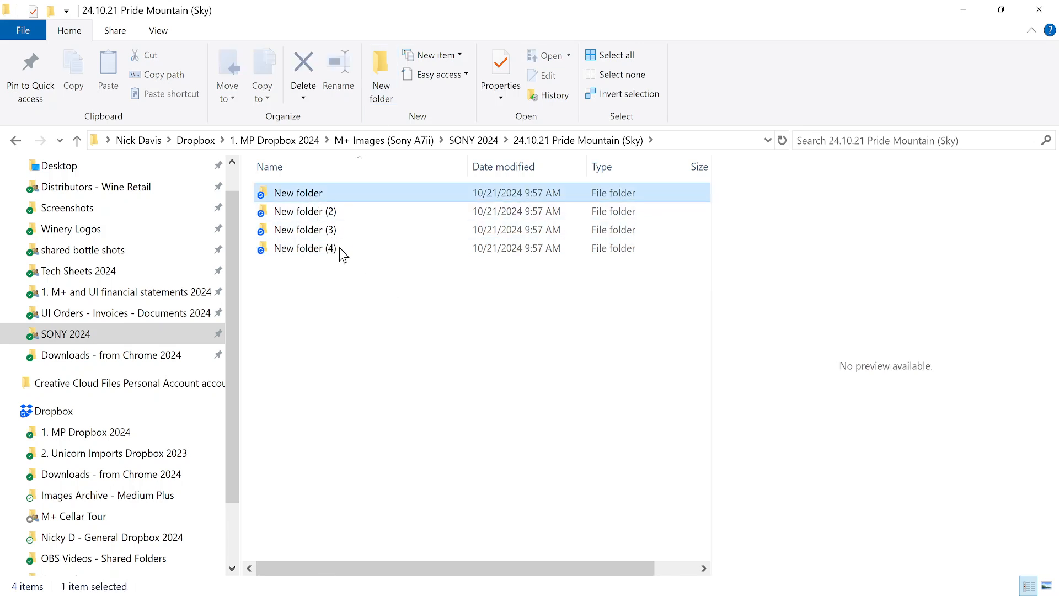
left_click(907, 595)
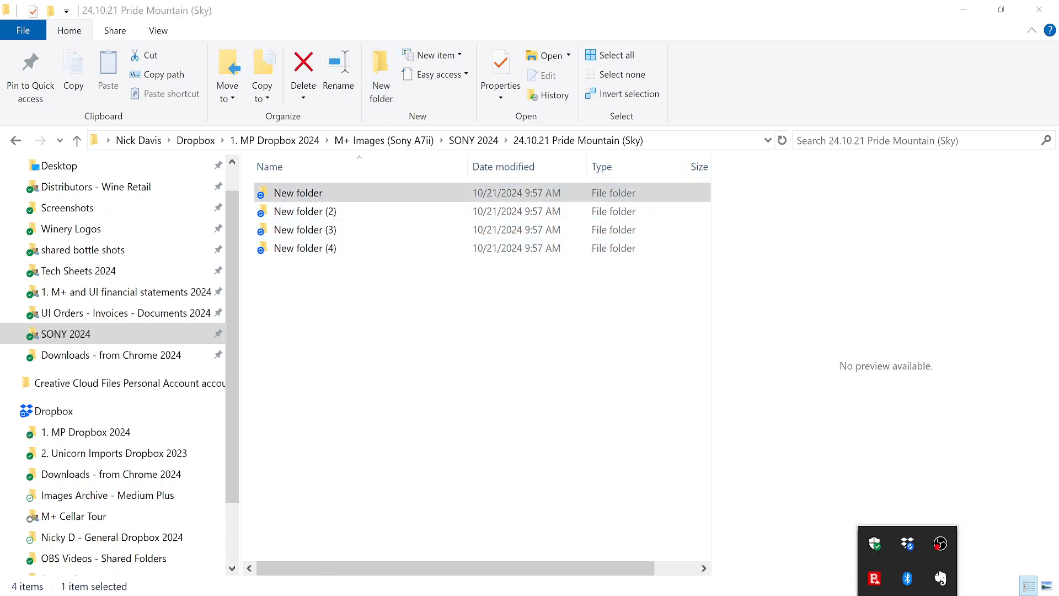
left_click(908, 547)
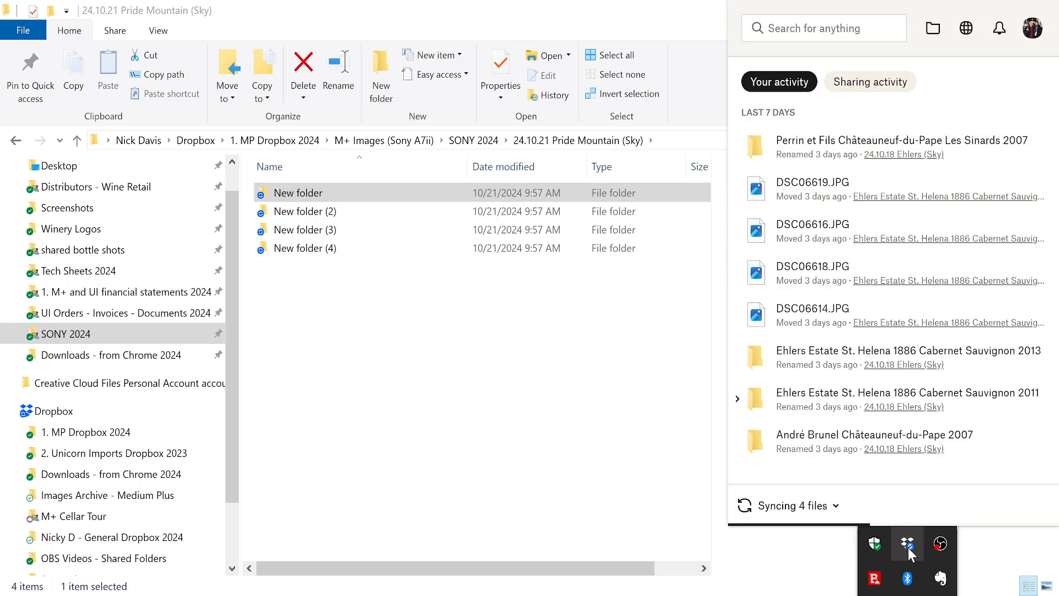
left_click(830, 503)
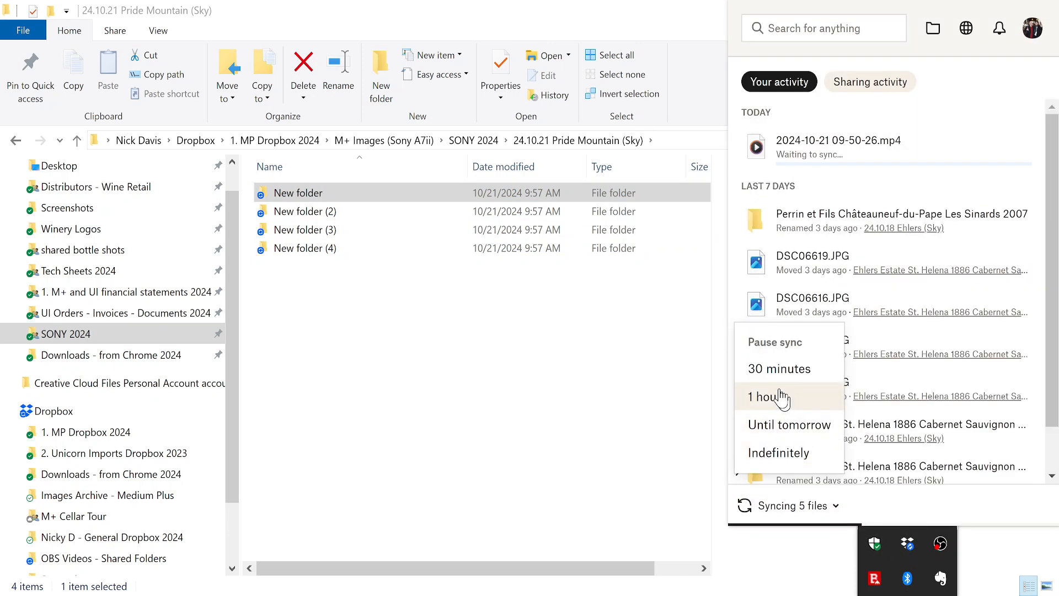
left_click(775, 370)
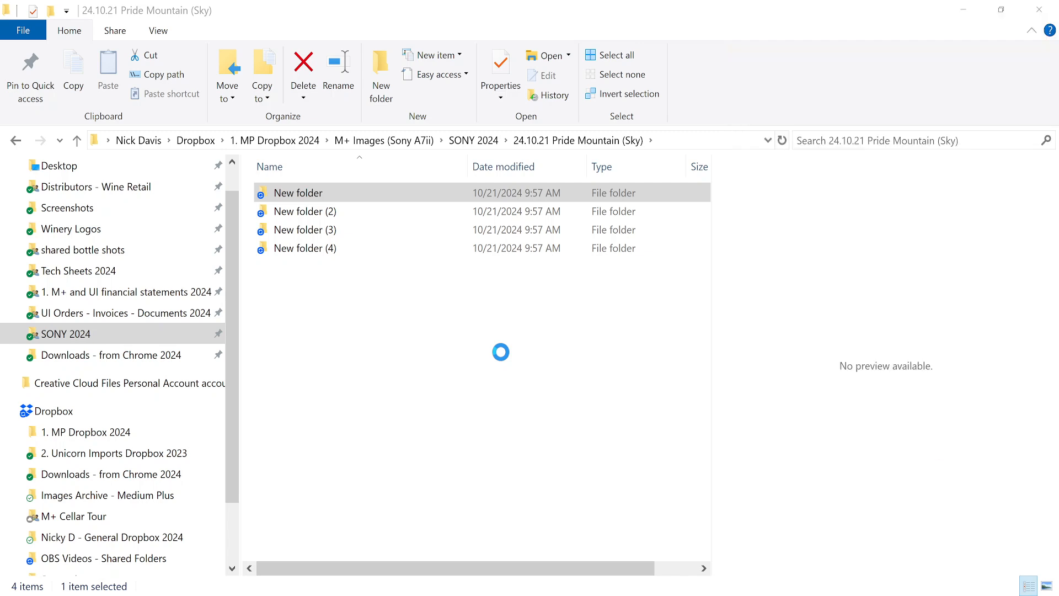
Duplicate the new folders repeatedly (4, 8, 16) until exactly 30 subfolders exist.
left_click(473, 392)
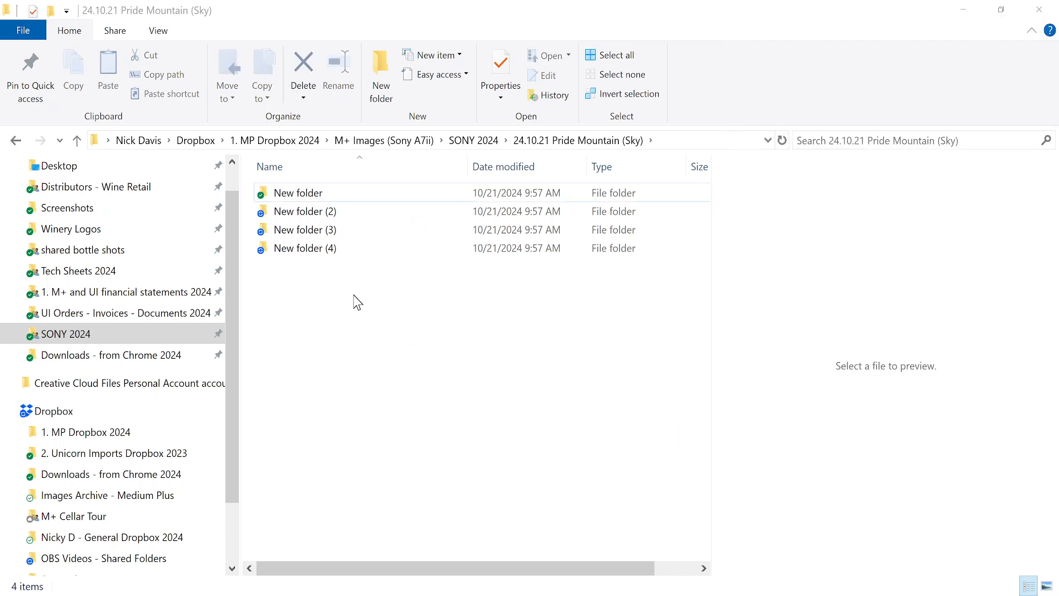
left_click_drag(354, 295, 326, 253)
left_click_drag(285, 192, 288, 195)
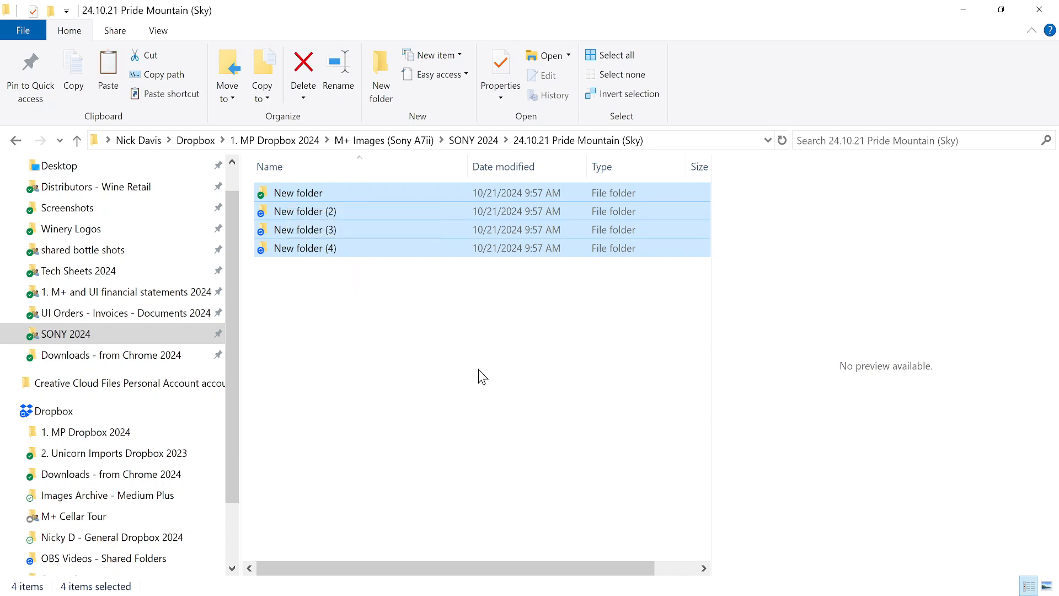
key("ctrl+v")
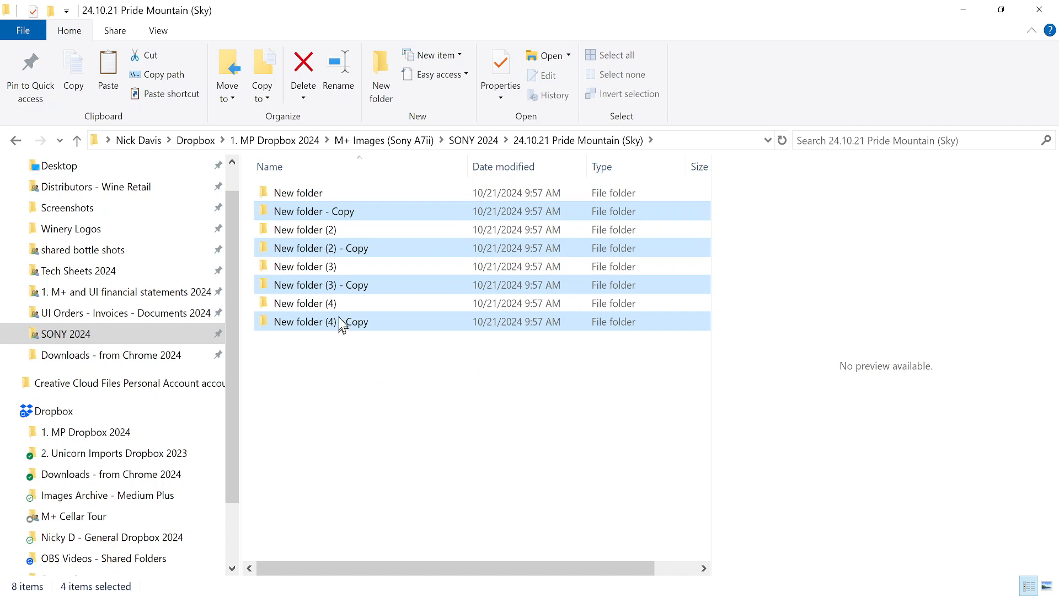
left_click(302, 194)
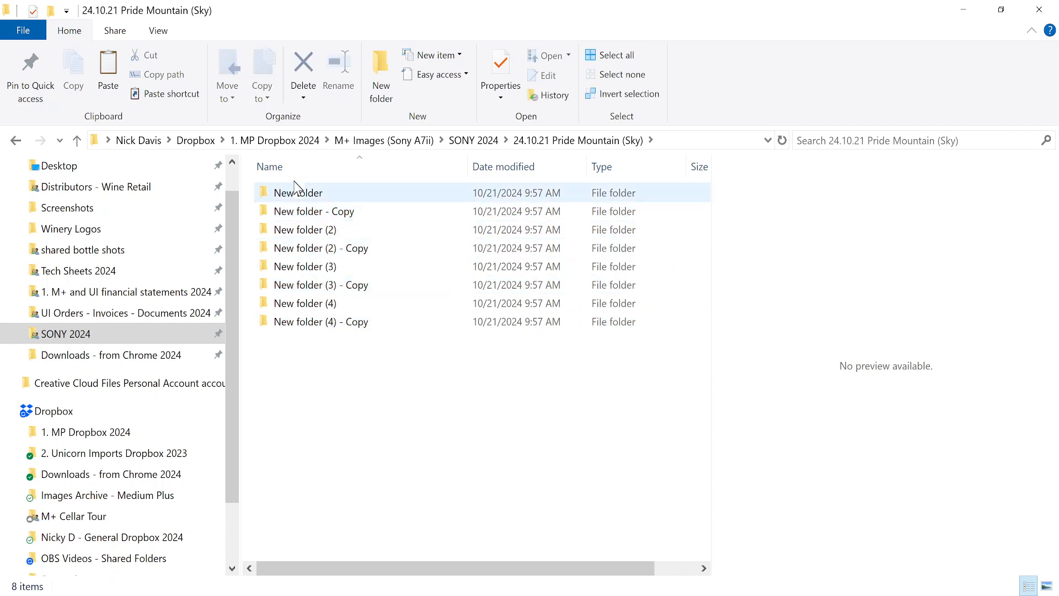
left_click(348, 322, "shift")
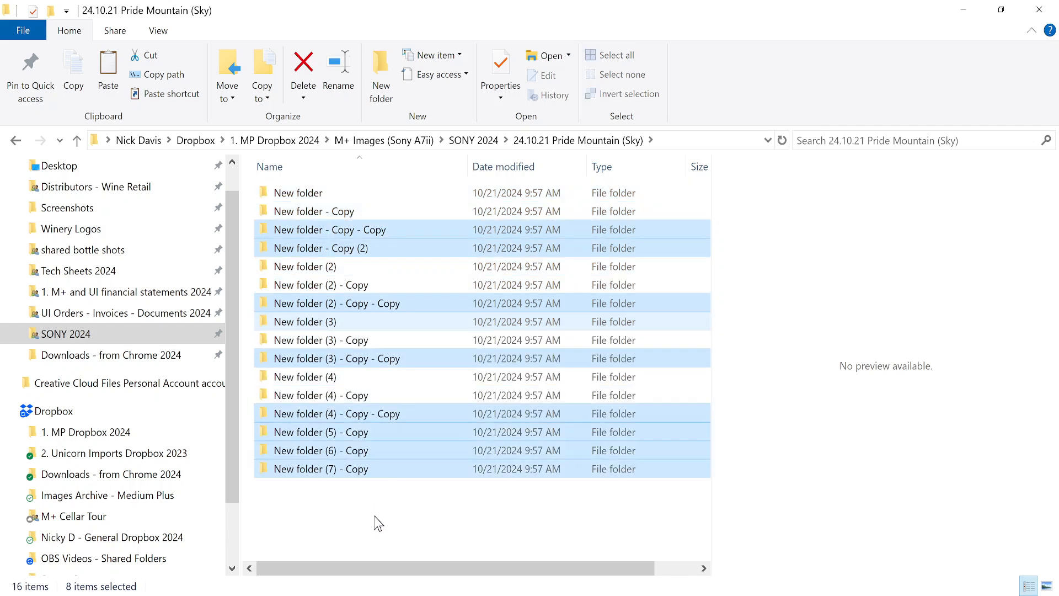
left_click(379, 523)
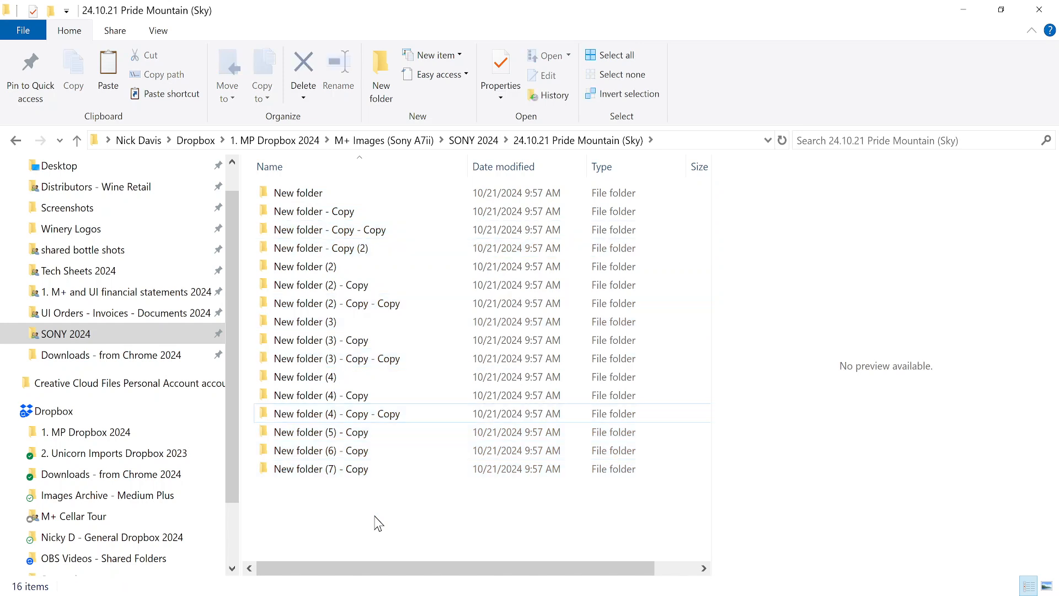
left_click(290, 191)
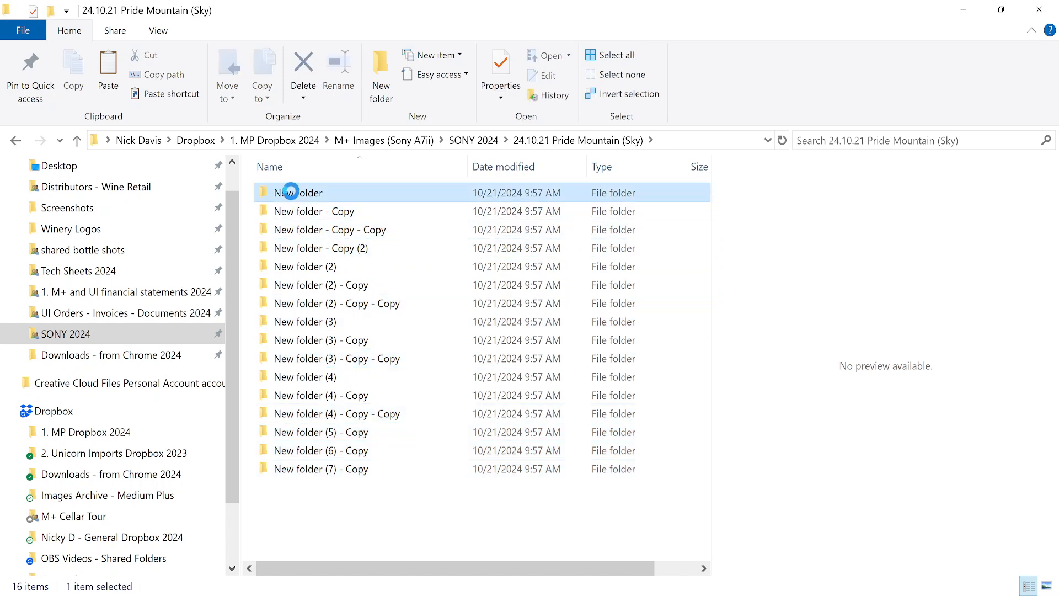
left_click(362, 468, "shift")
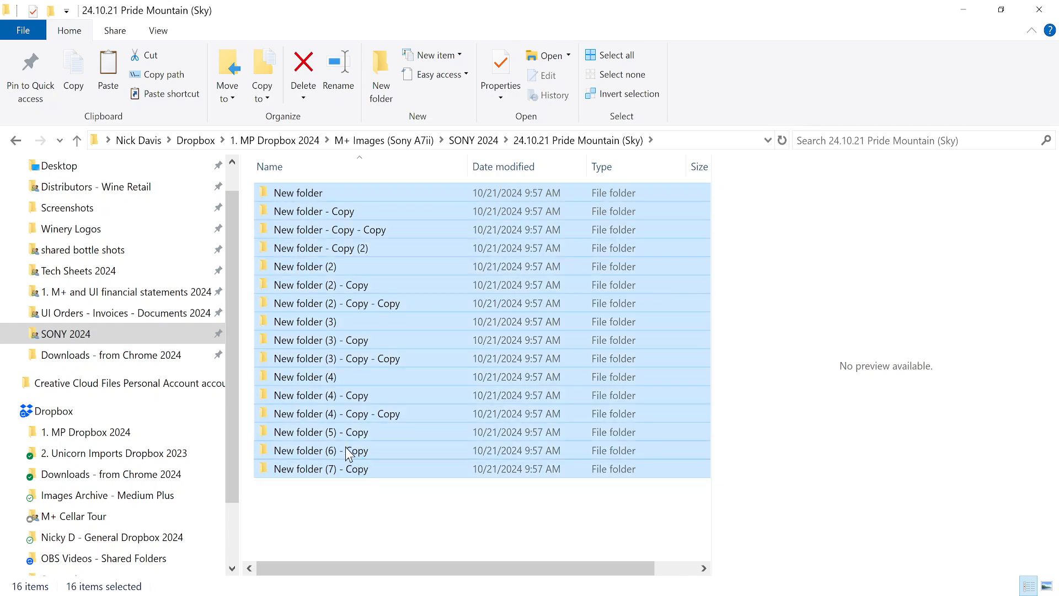
left_click(348, 451, "shift")
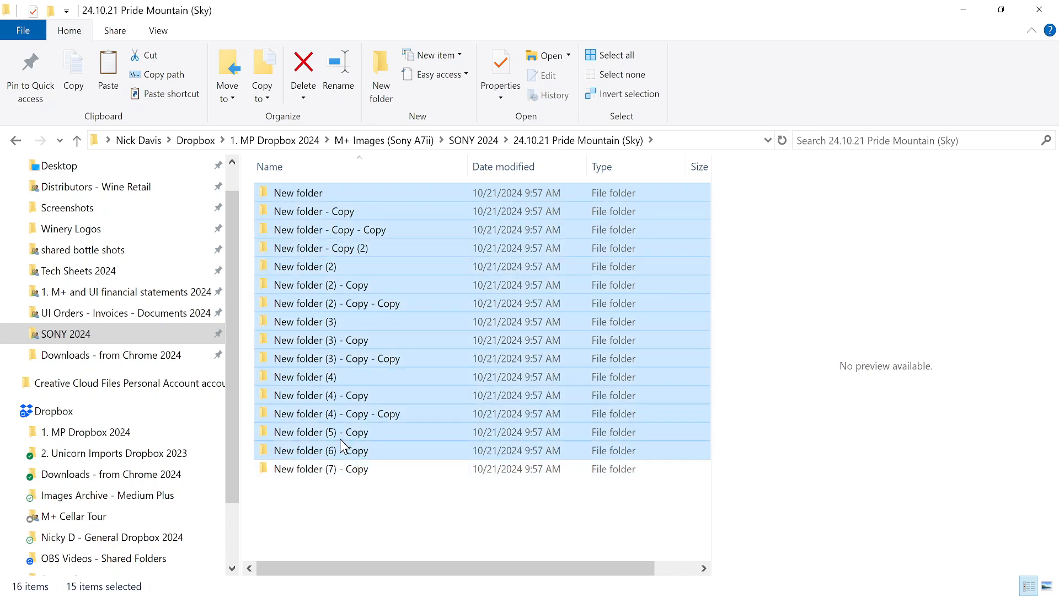
left_click(338, 434, "shift")
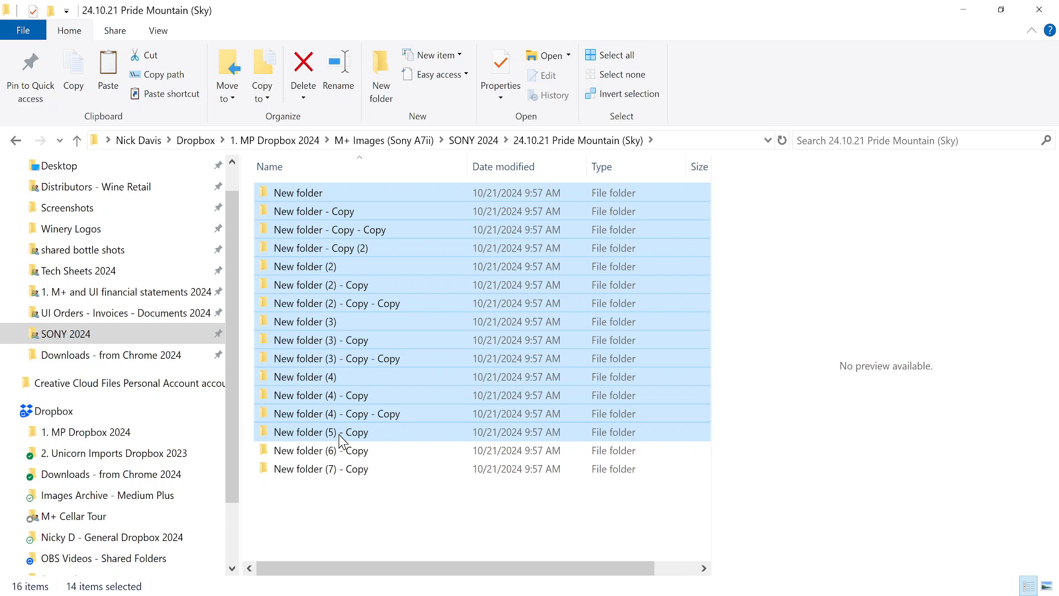
key("ctrl+v")
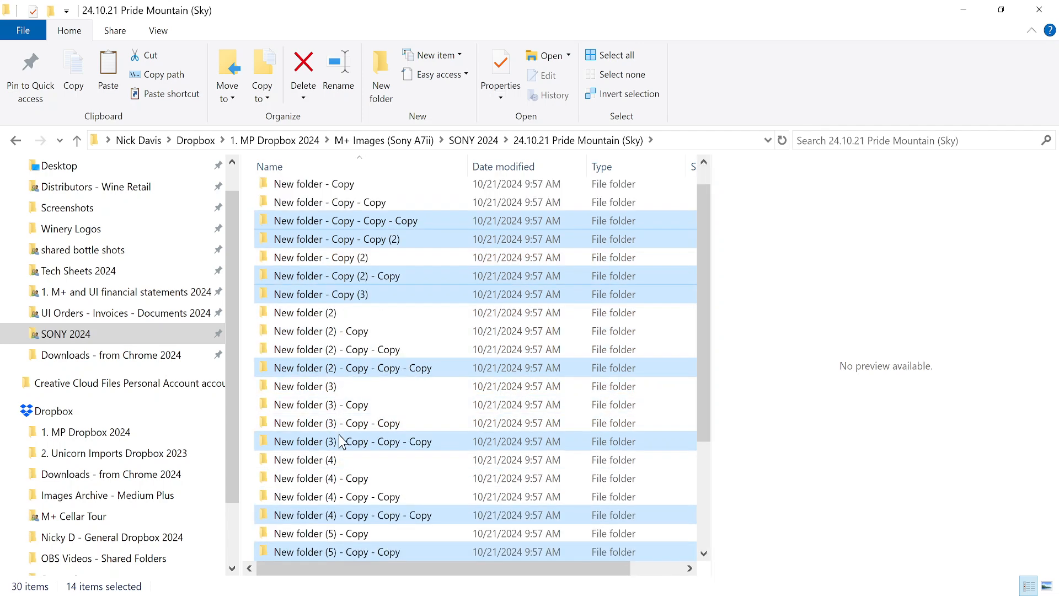
key("alt+Tab")
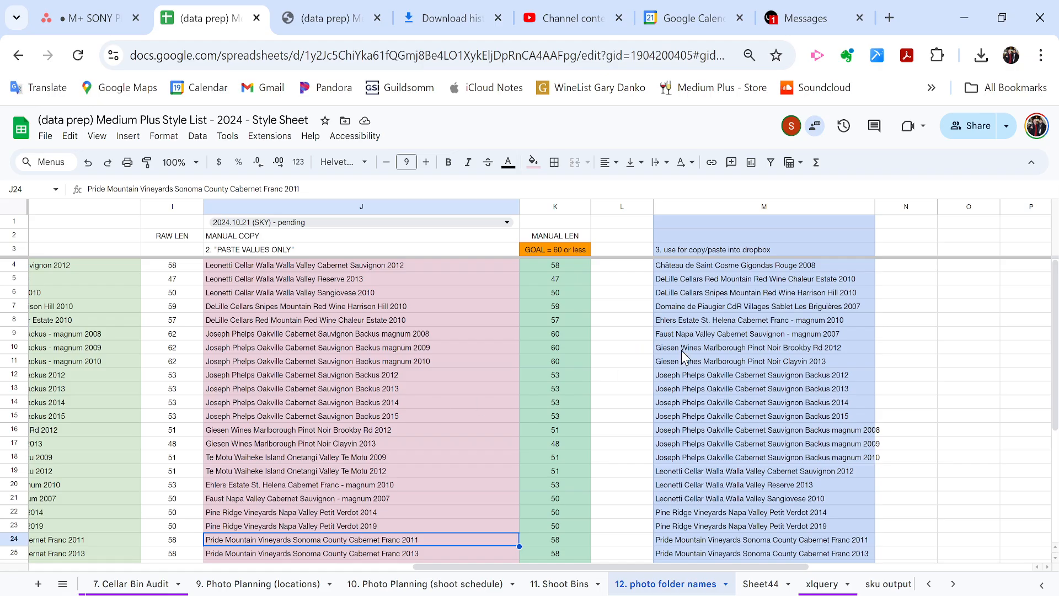
scroll(681, 350, "right", 5)
left_click(490, 321)
key("ctrl+Up")
key("Down")
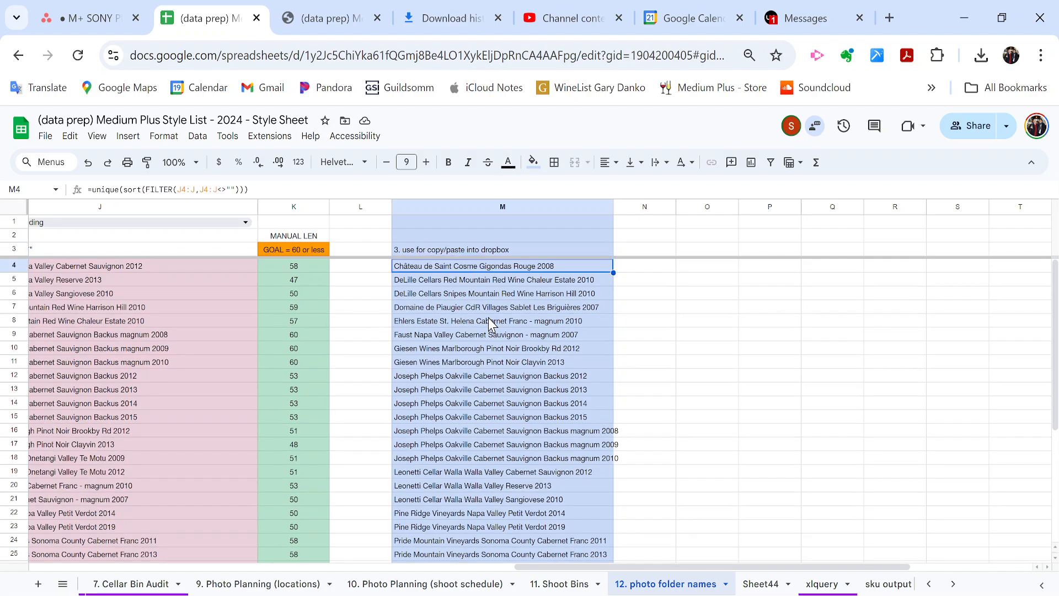
key("ctrl+shift+Down")
key("alt+Tab")
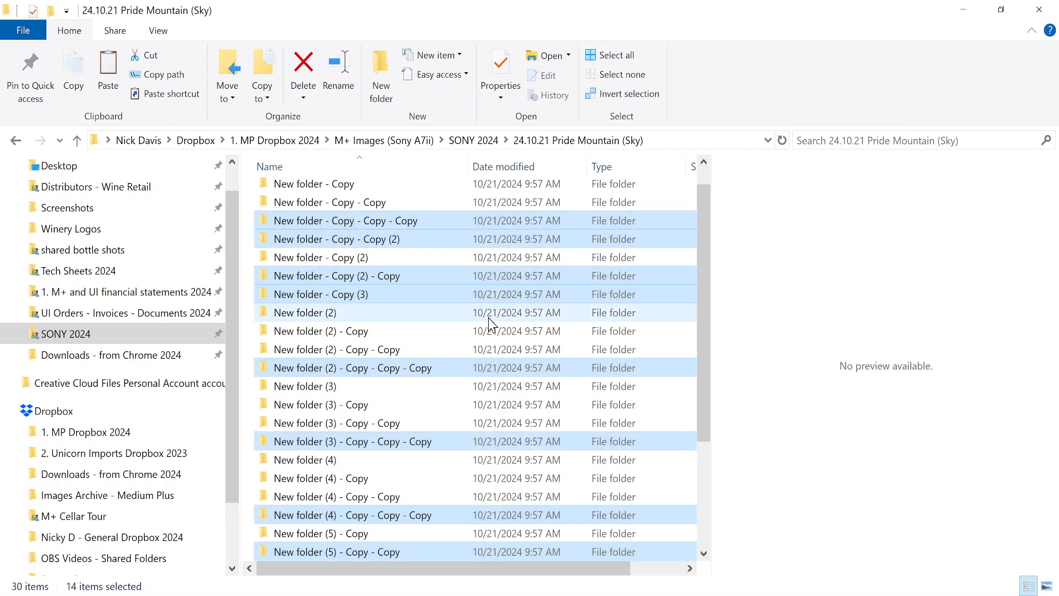
key("ctrl+a")
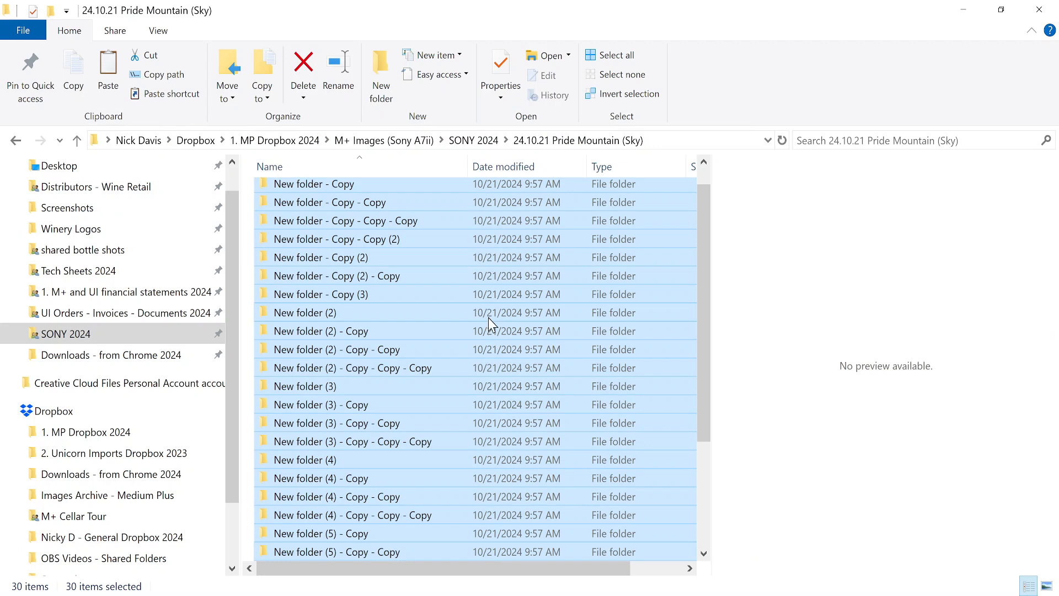
key("F2")
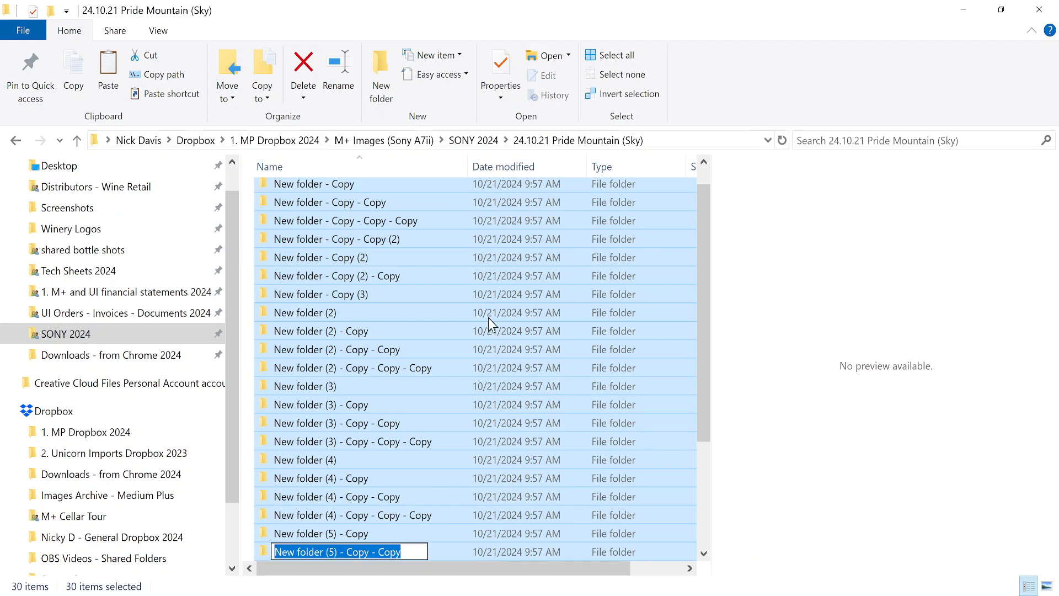
type("folder name")
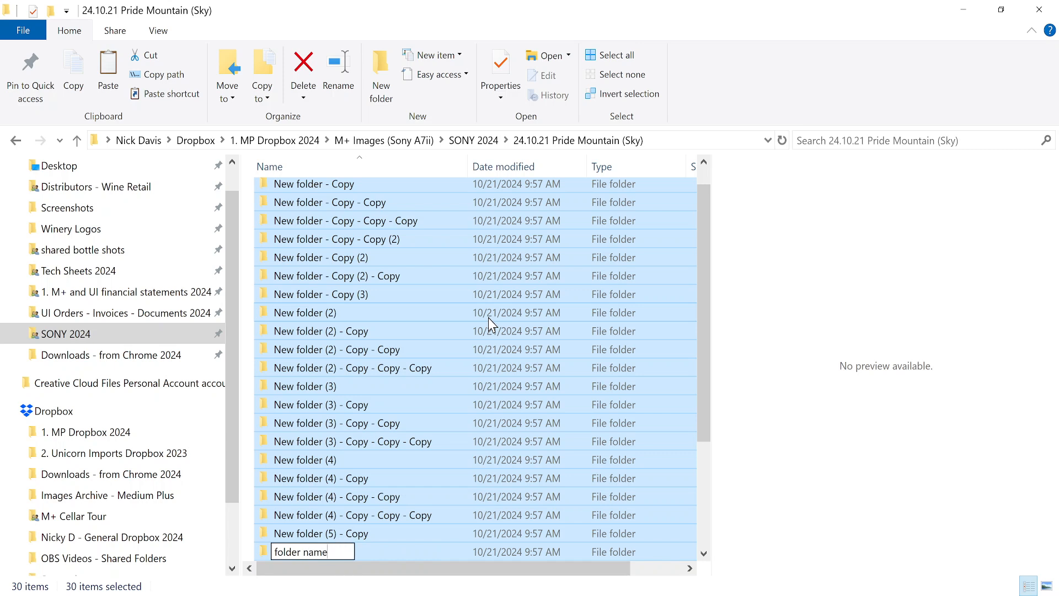
key("Return")
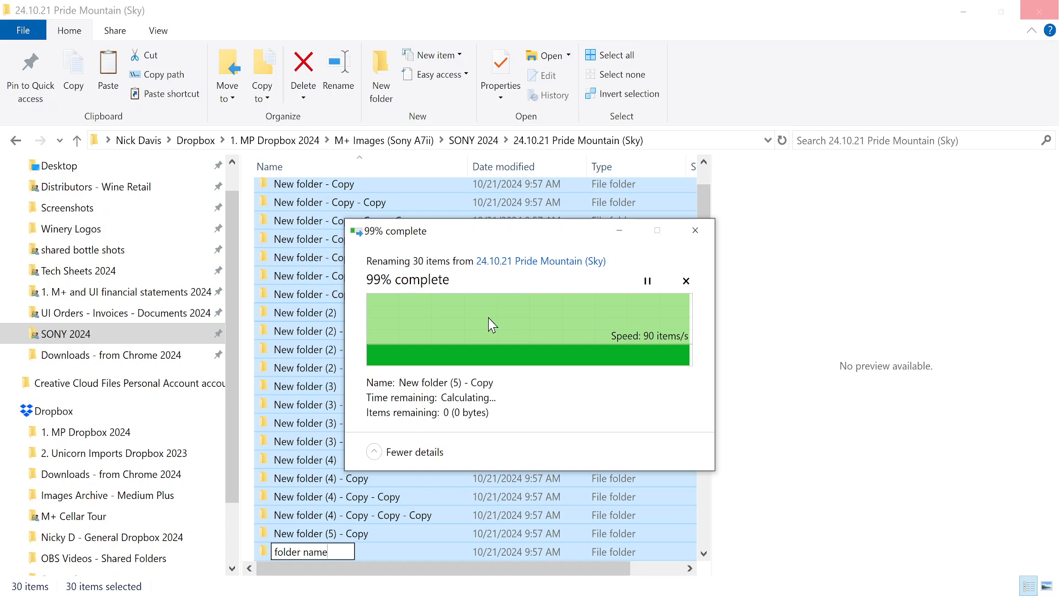
left_click(695, 231)
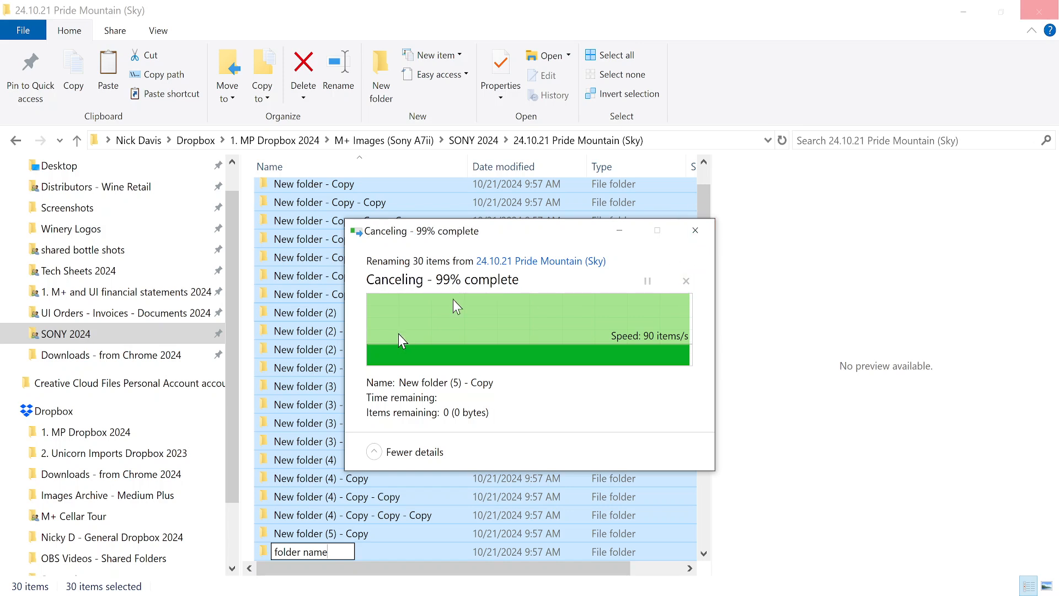
left_click(695, 231)
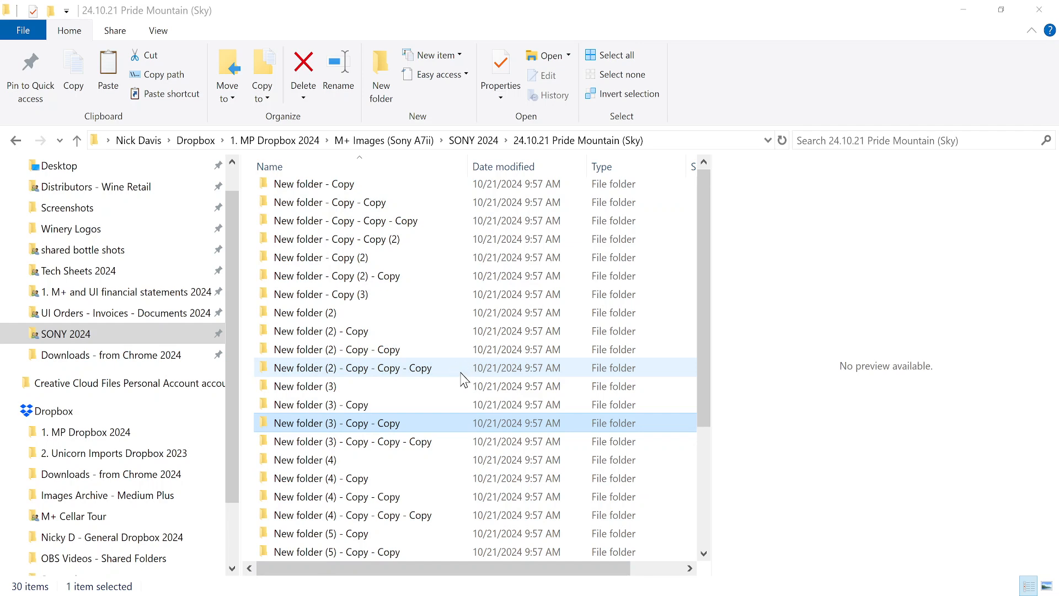
scroll(463, 379, "down", 2)
scroll(463, 379, "up", 3)
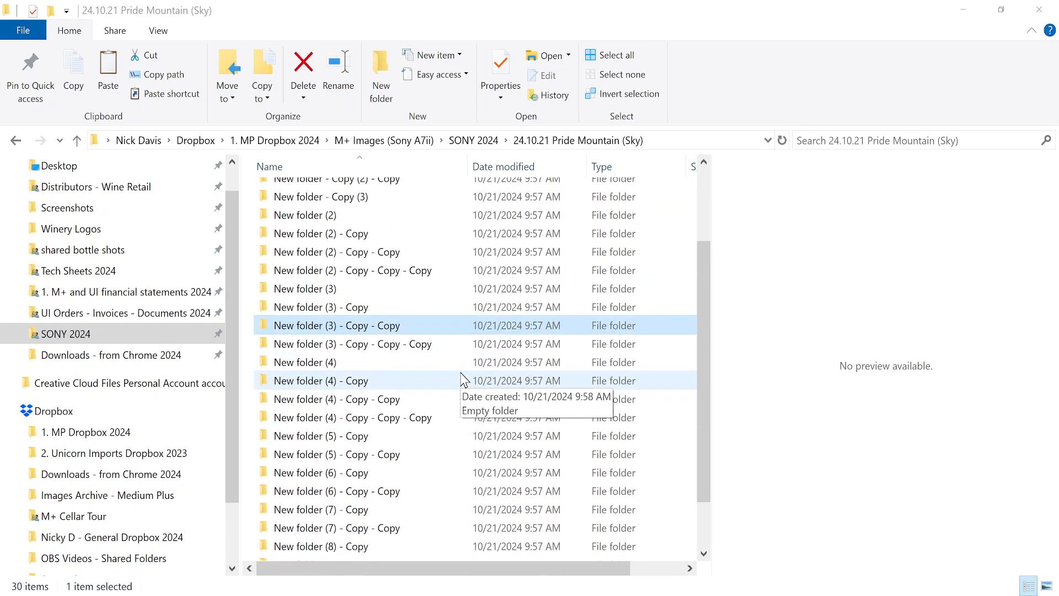
Batch-rename the placeholder folders to 'folder name', skipping the folder that could not be found.
left_click(357, 197)
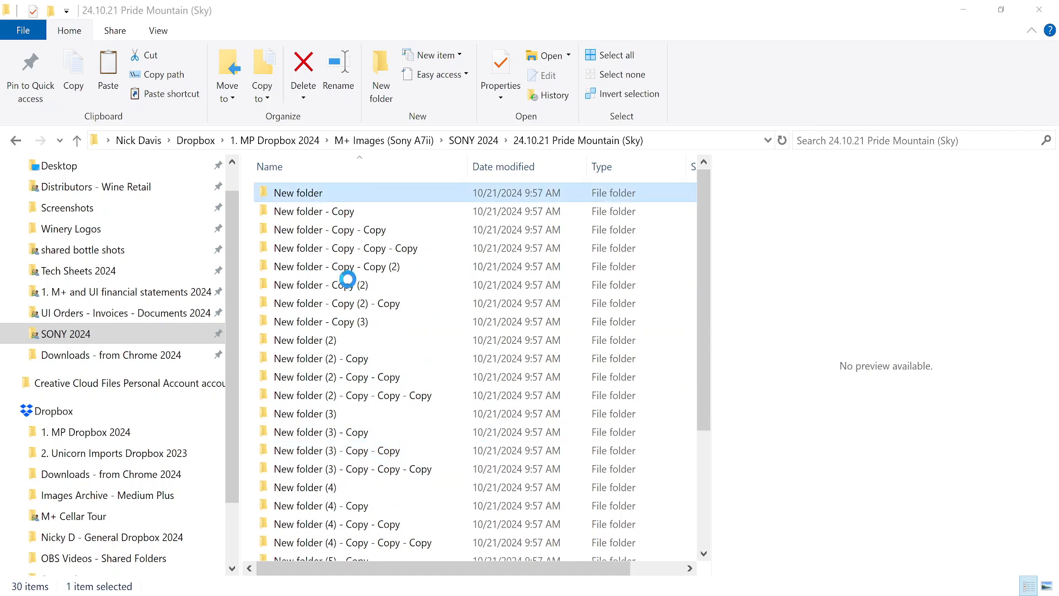
left_click(349, 285, "shift")
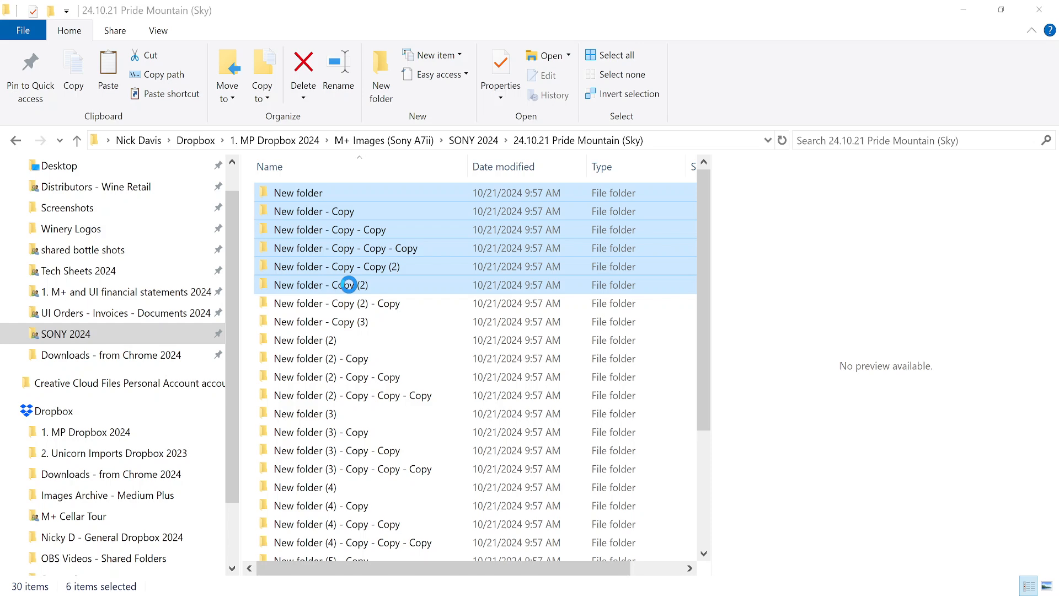
right_click(349, 285)
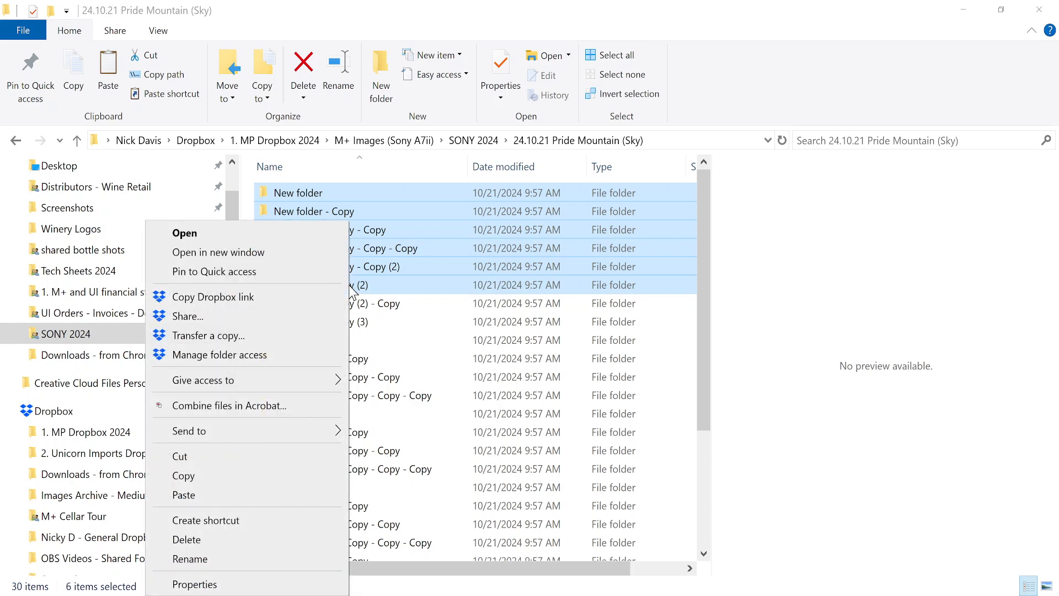
left_click(236, 559)
type("fo")
key("BackSpace")
key("BackSpace")
type("z fole")
key("BackSpace")
type("der")
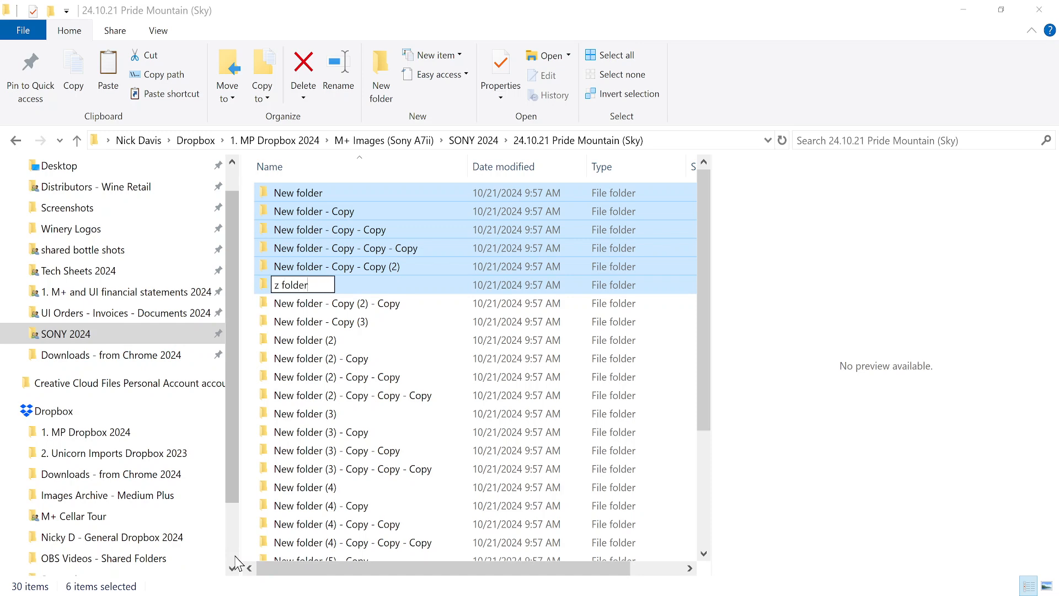
key("Return")
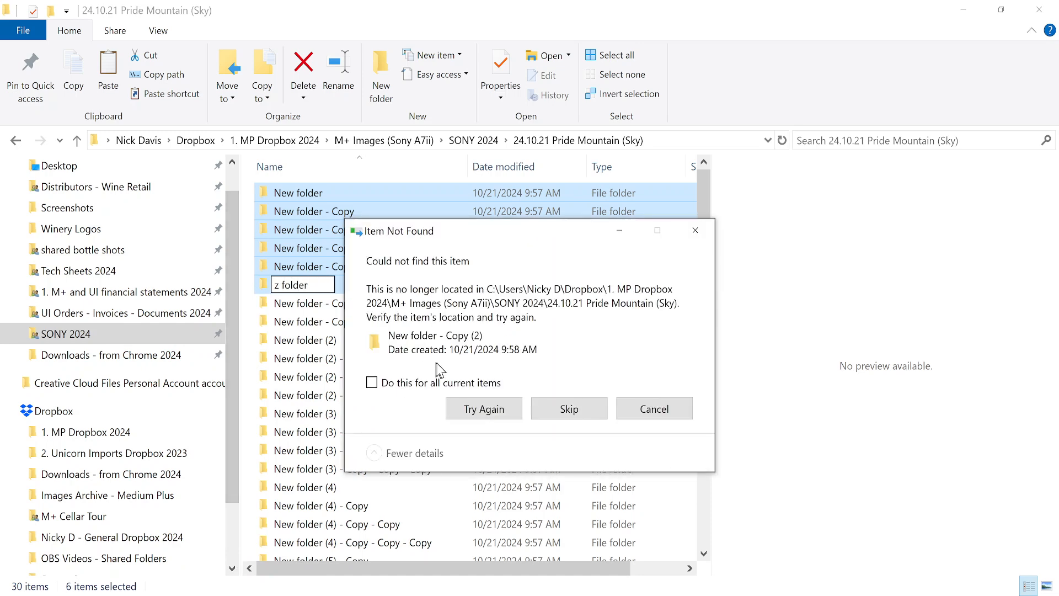
left_click(553, 416)
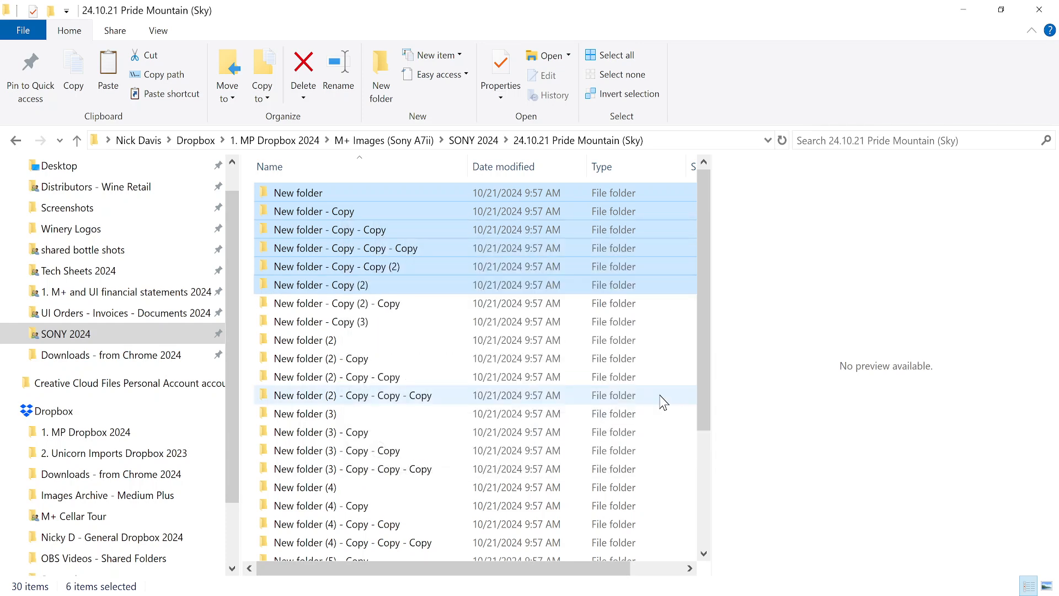
Check the renamed list and select the first folder, 'folder name'.
left_click(331, 304)
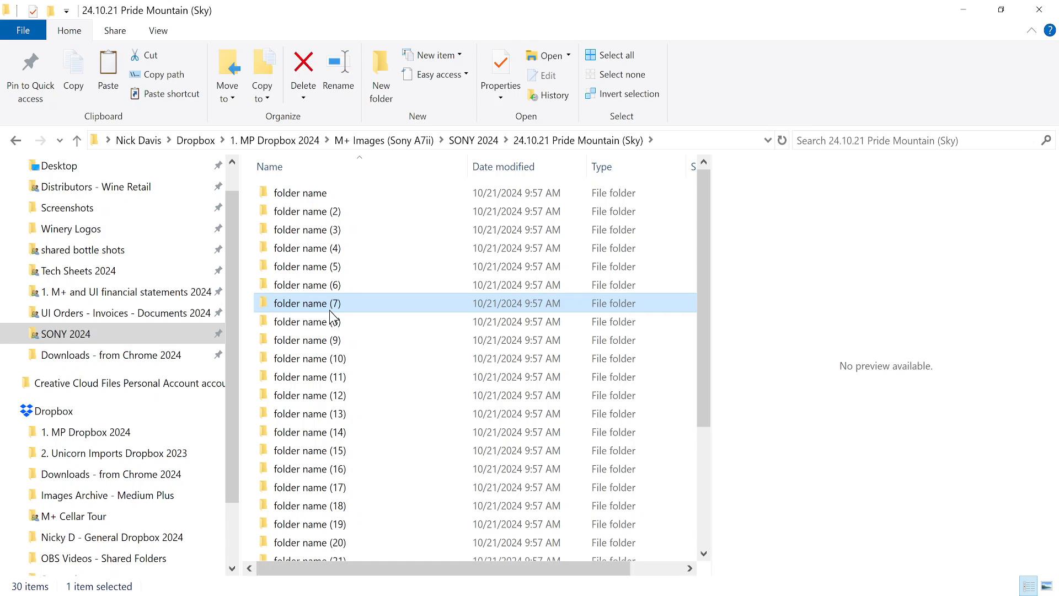
scroll(331, 317, "down", 3)
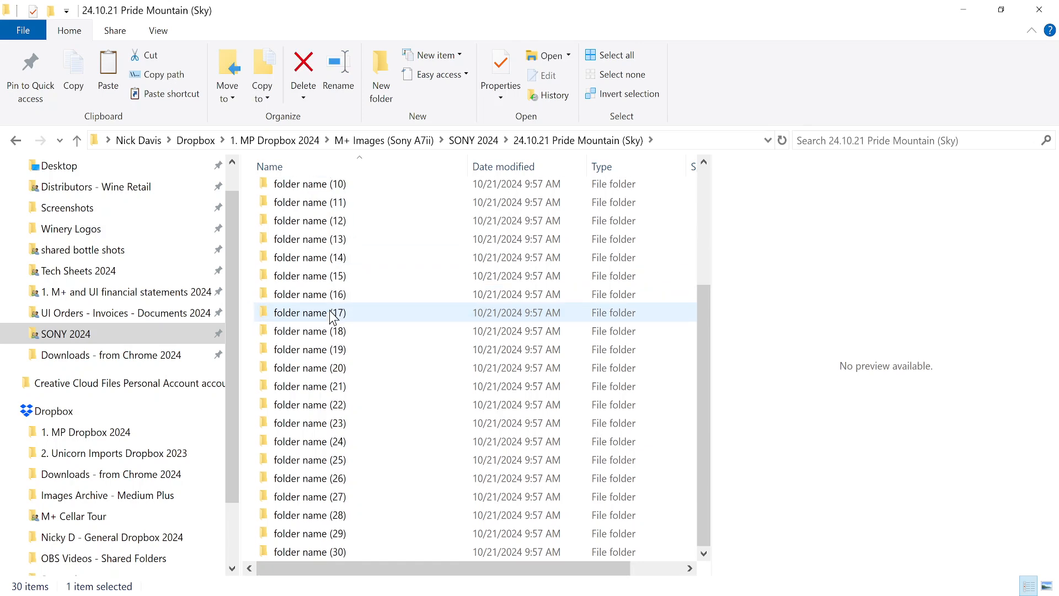
scroll(331, 317, "up", 3)
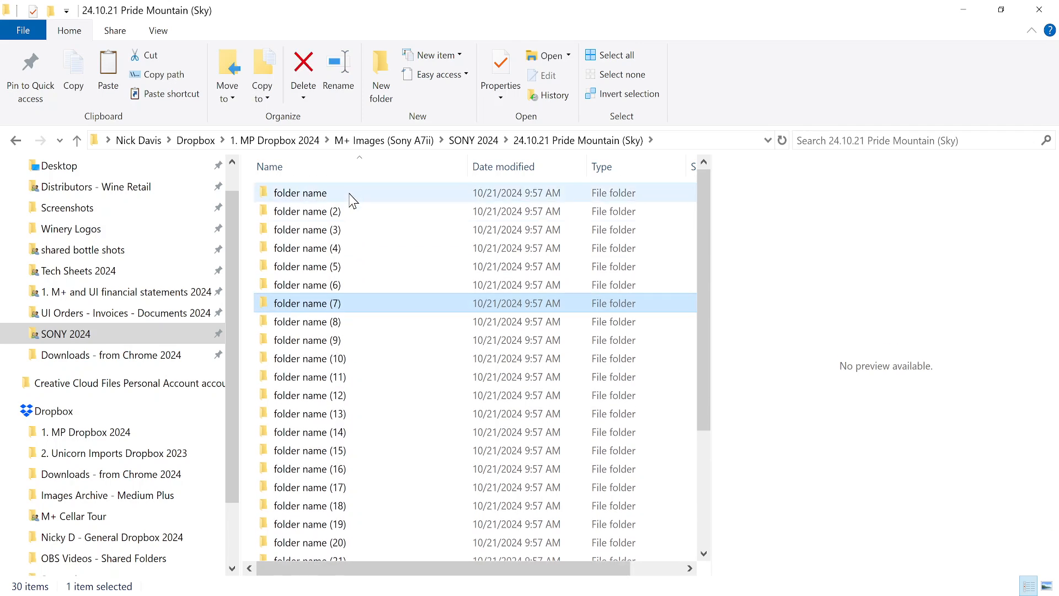
left_click(350, 197)
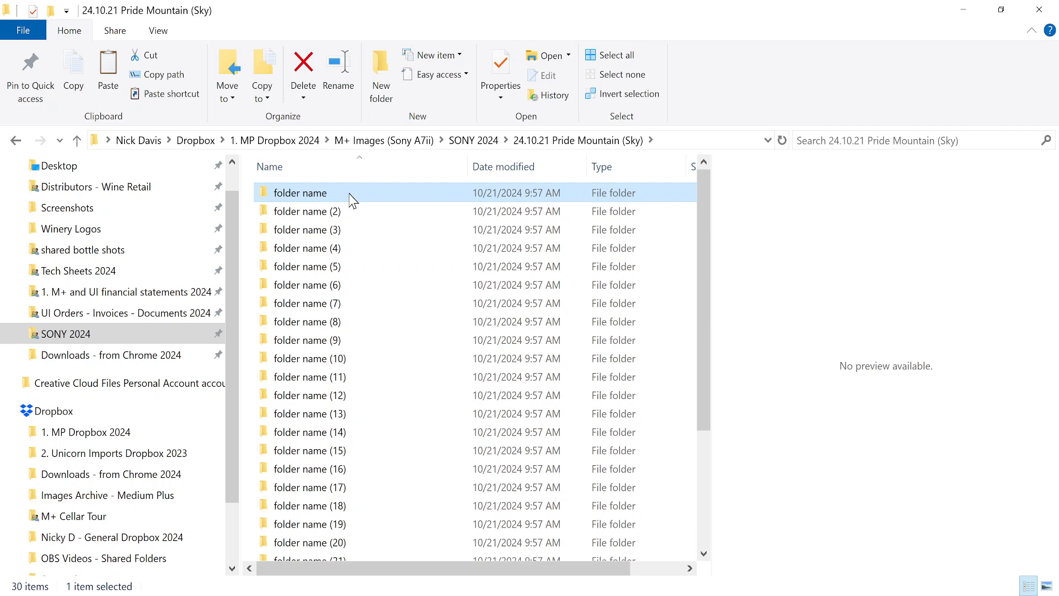
scroll(350, 199, "down", 3)
scroll(351, 199, "up", 3)
Copy the wine names in M4:M33 from the Google Sheets photo folder names tab.
key("alt+Tab")
scroll(395, 318, "up", 4)
key("ctrl+c")
scroll(395, 317, "down", 5)
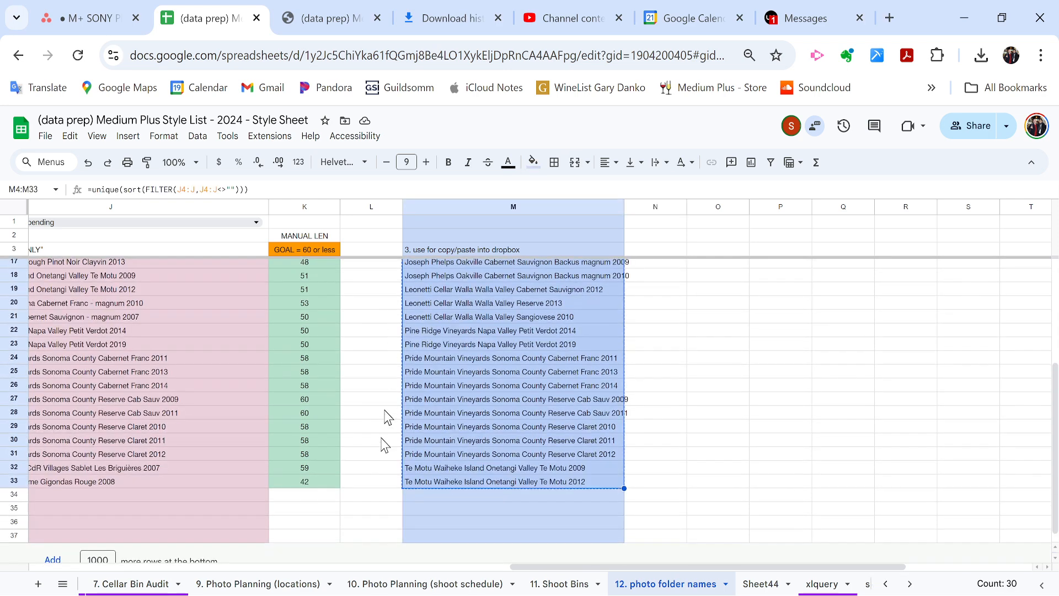
Paste the wine names into Notepad and widen it so each name fits on one line.
key("alt+Tab")
key("ctrl+v")
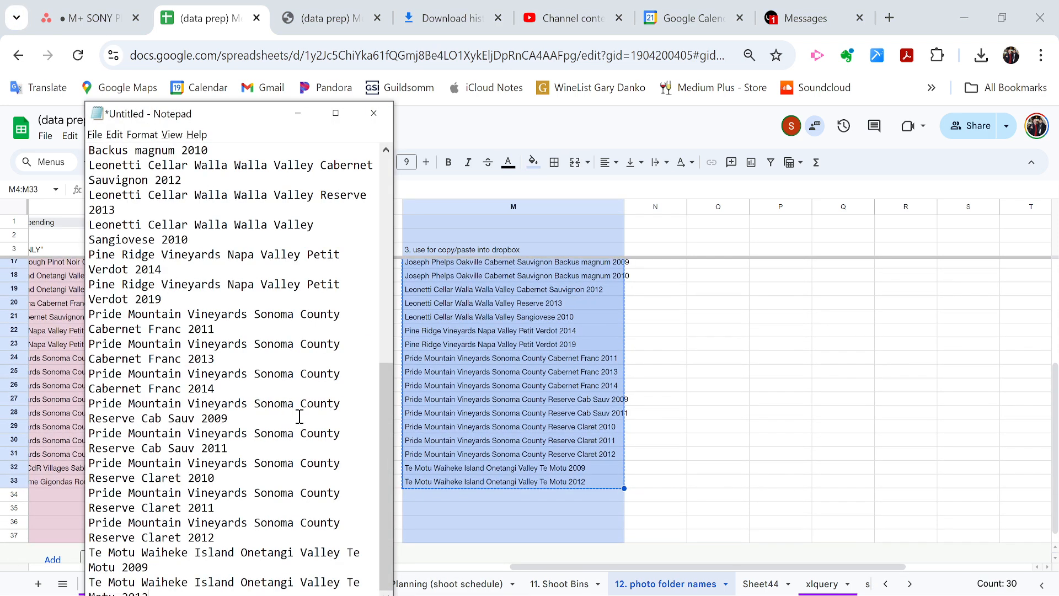
left_click_drag(392, 340, 788, 340)
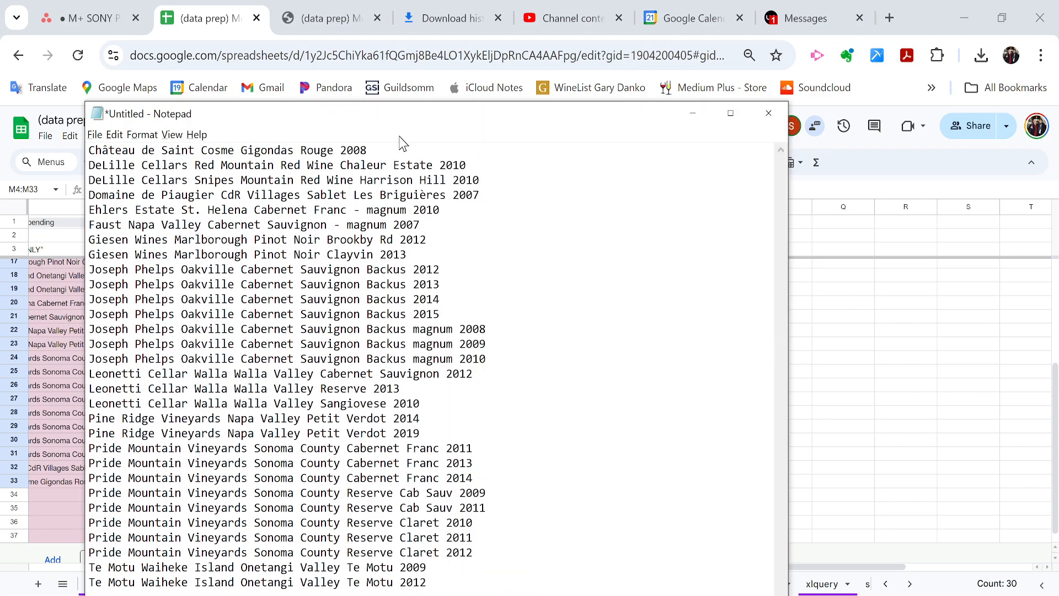
Take the Château de Saint Cosme line out of the list and enter it as the first folder's name.
key("shift+Home")
key("BackSpace")
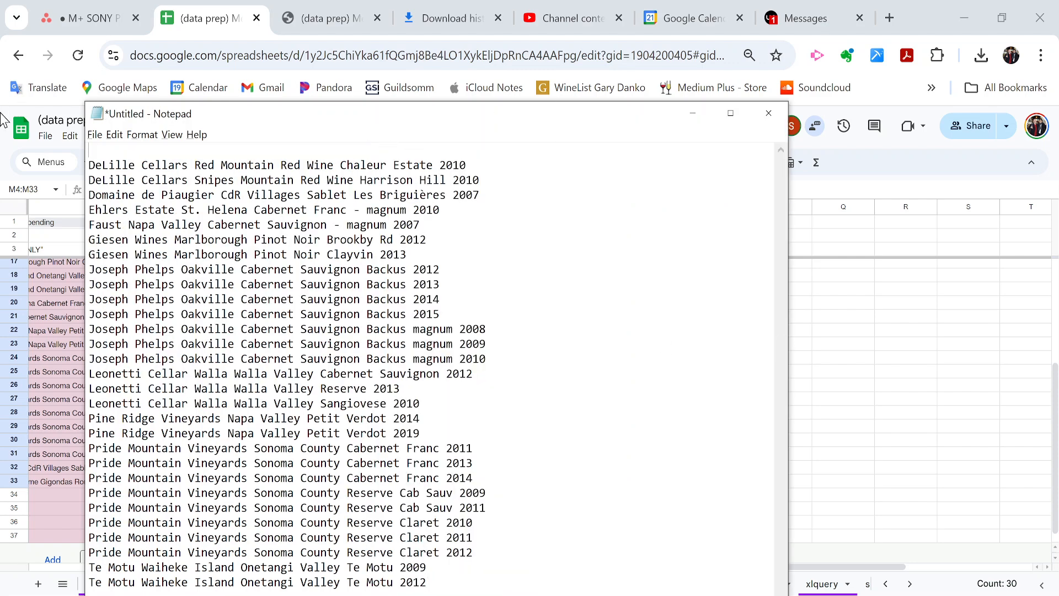
key("alt+Tab")
key("alt+Tab")
key("F2")
key("ctrl+v")
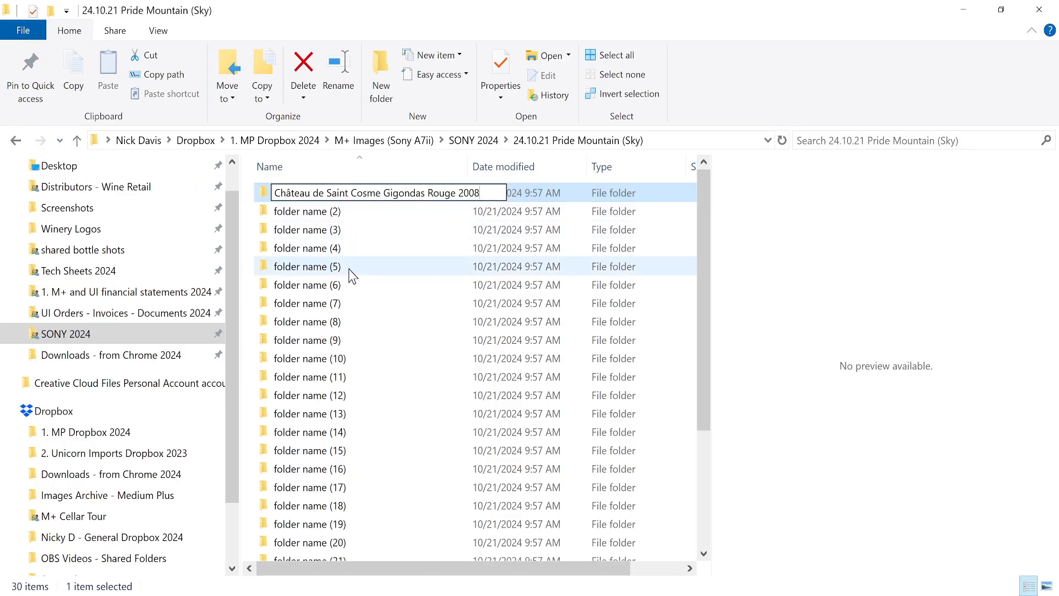
Remove the empty first line in Notepad and confirm the Château de Saint Cosme folder name.
key("alt+Tab")
key("shift+Home")
key("BackSpace")
key("alt+Tab")
key("Return")
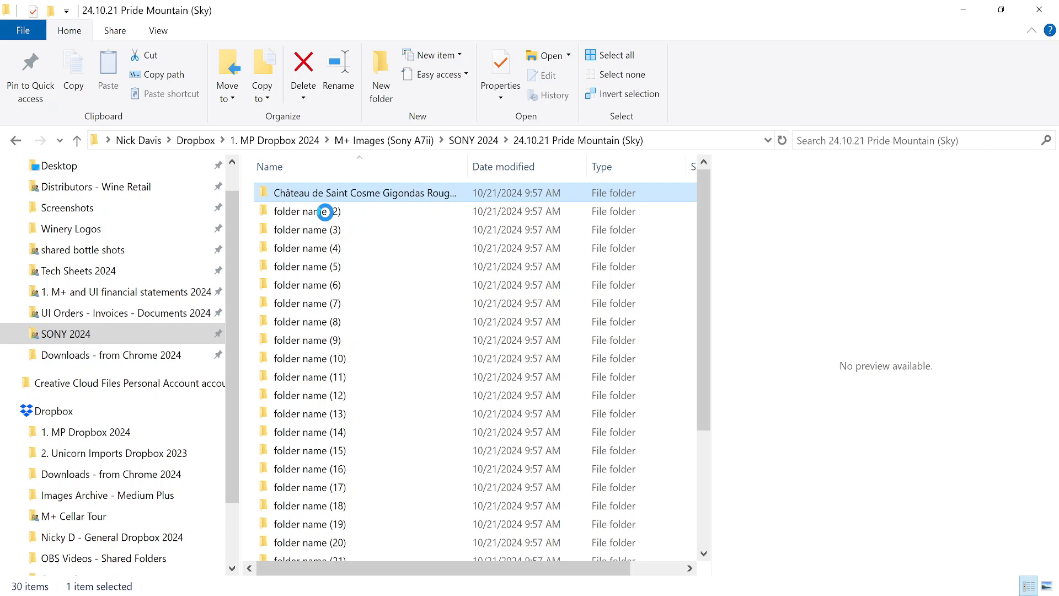
Close the preview pane and rename folder name (2) to DeLille Cellars Red Mountain.
left_click(325, 212)
left_click(158, 31)
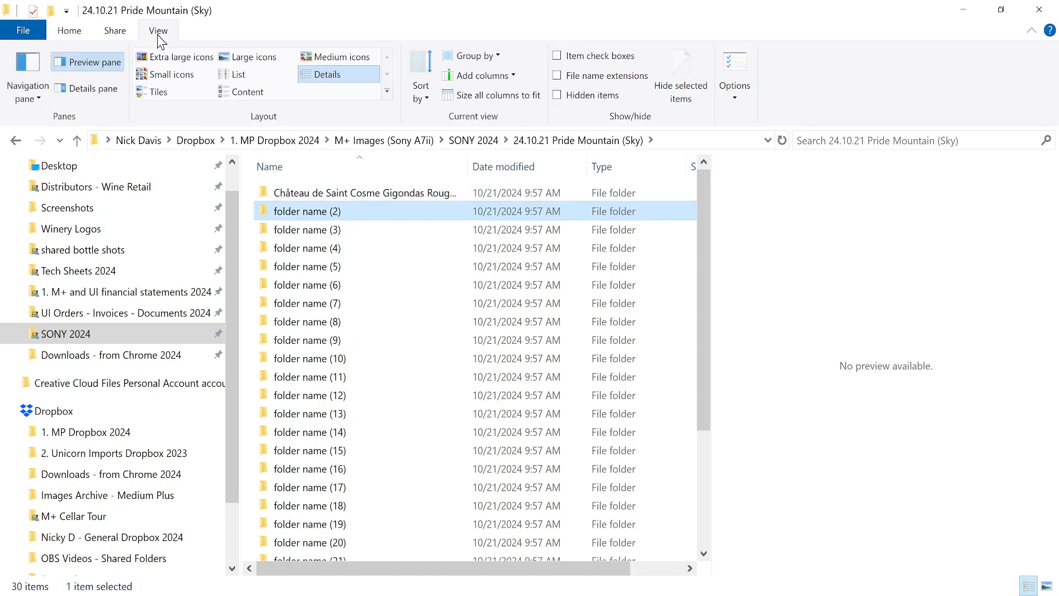
left_click(120, 61)
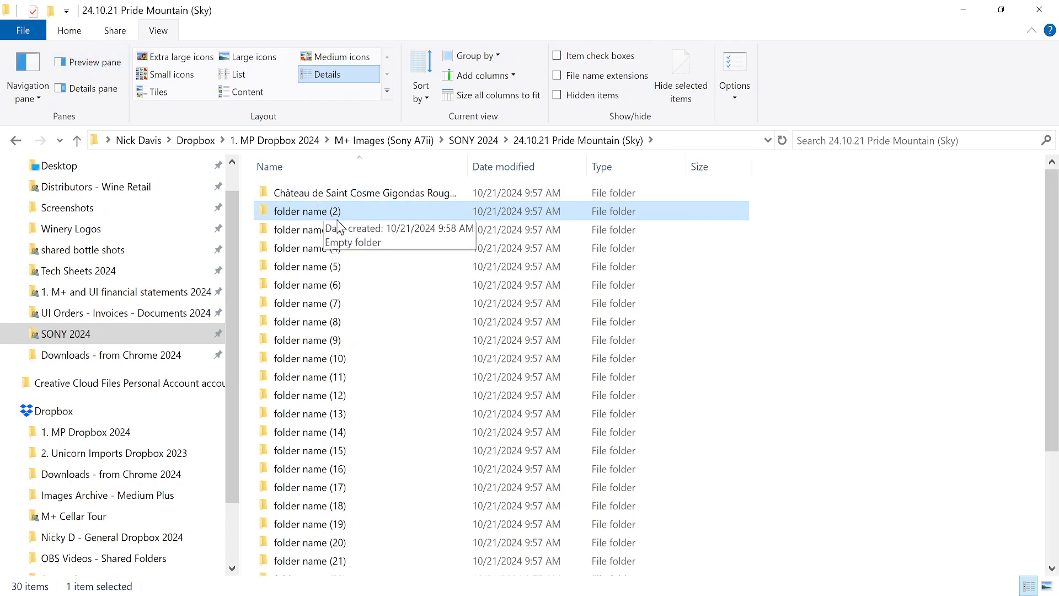
key("F2")
key("ctrl+v")
key("alt+Tab")
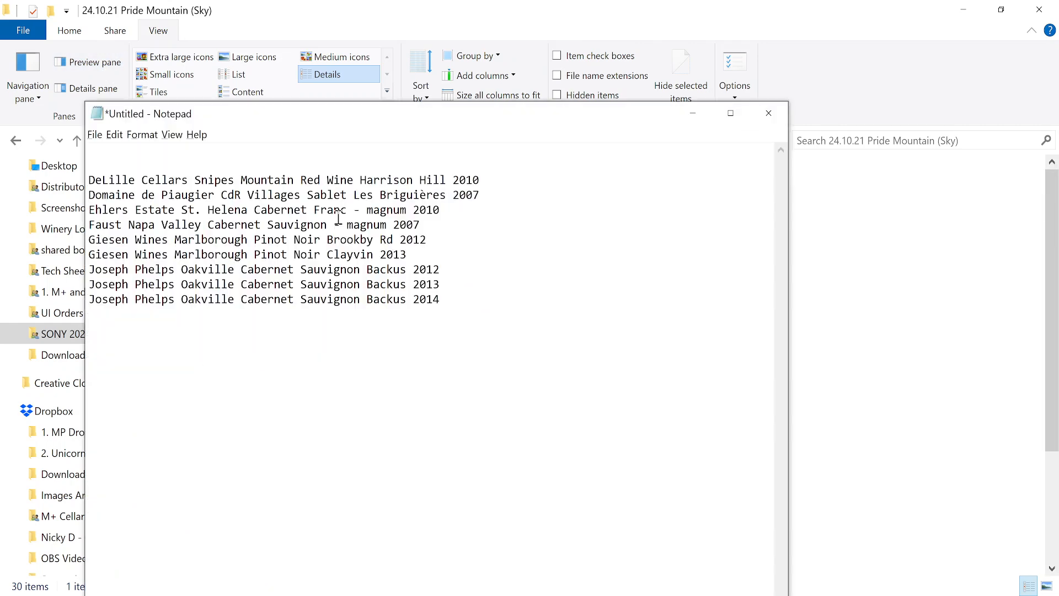
key("Down")
key("shift+Down")
key("ctrl+x")
key("alt+Tab")
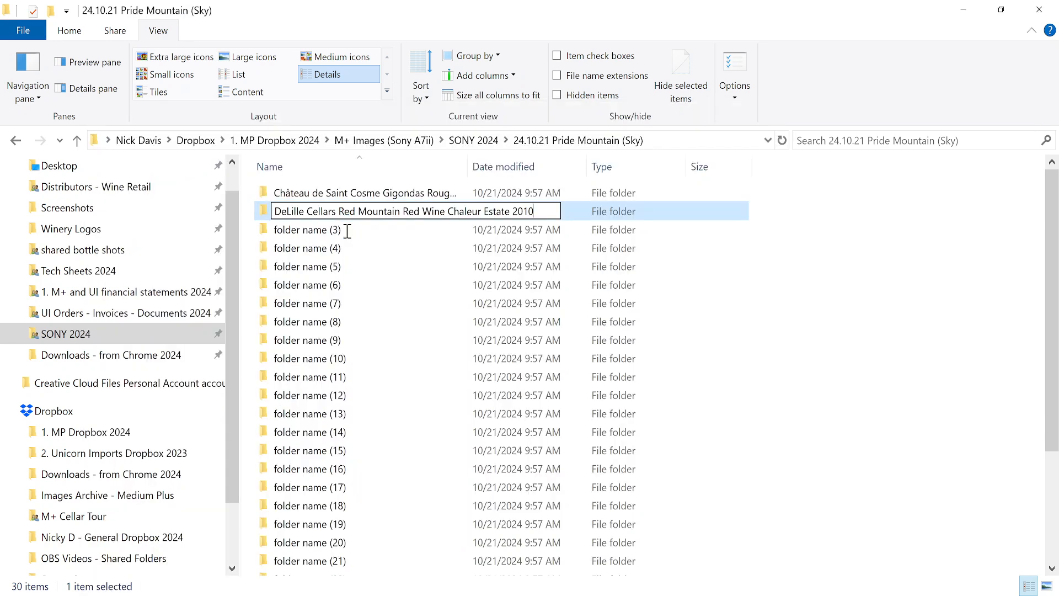
key("Return")
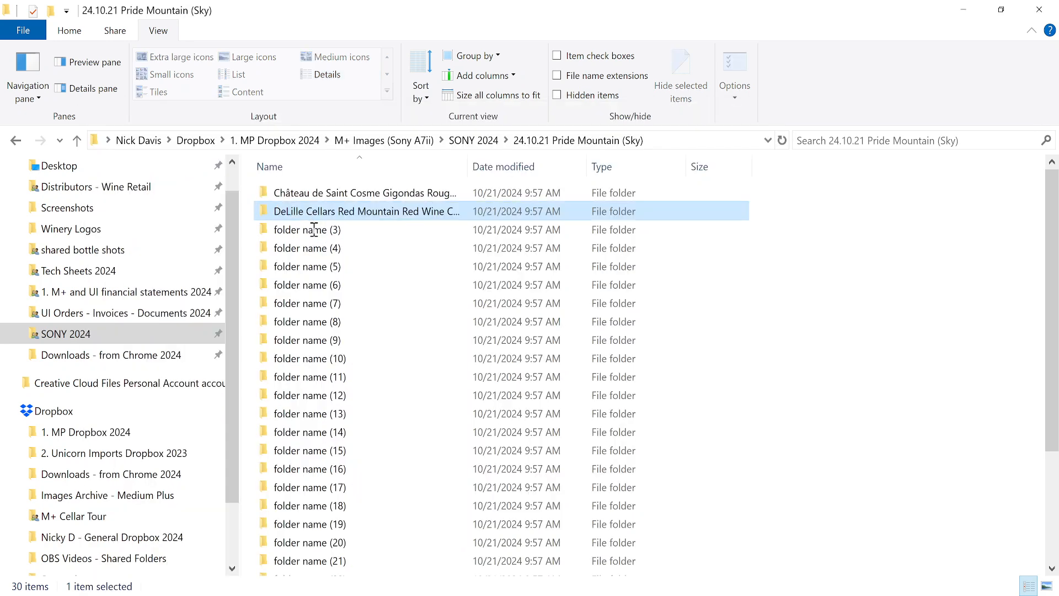
Rename folder name (3) to DeLille Cellars Snipes Mountain.
left_click(315, 230)
key("F2")
key("ctrl+v")
key("alt+Tab")
key("shift+Up")
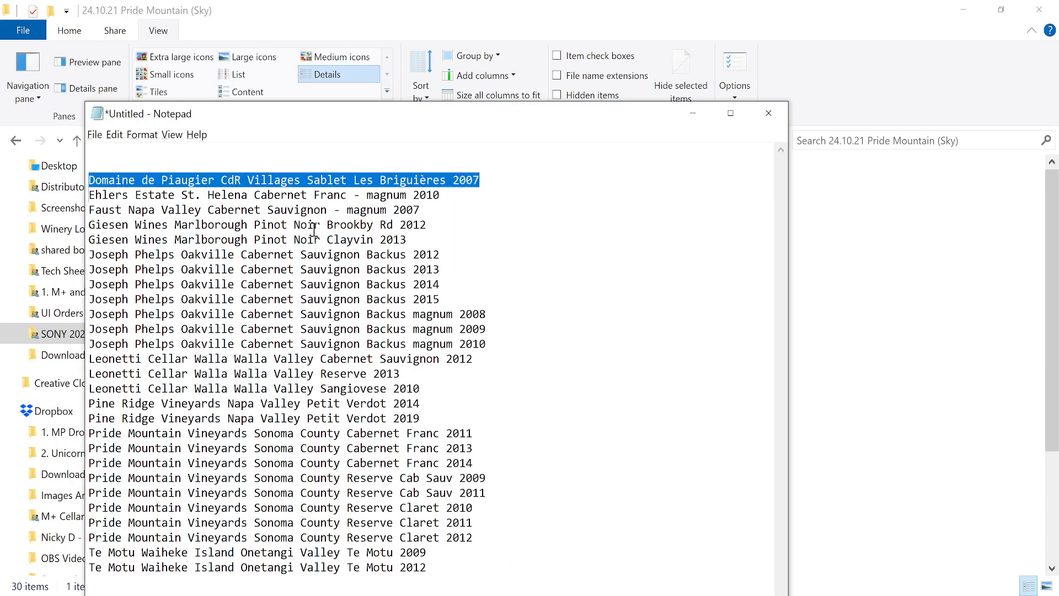
key("ctrl+x")
key("alt+Tab")
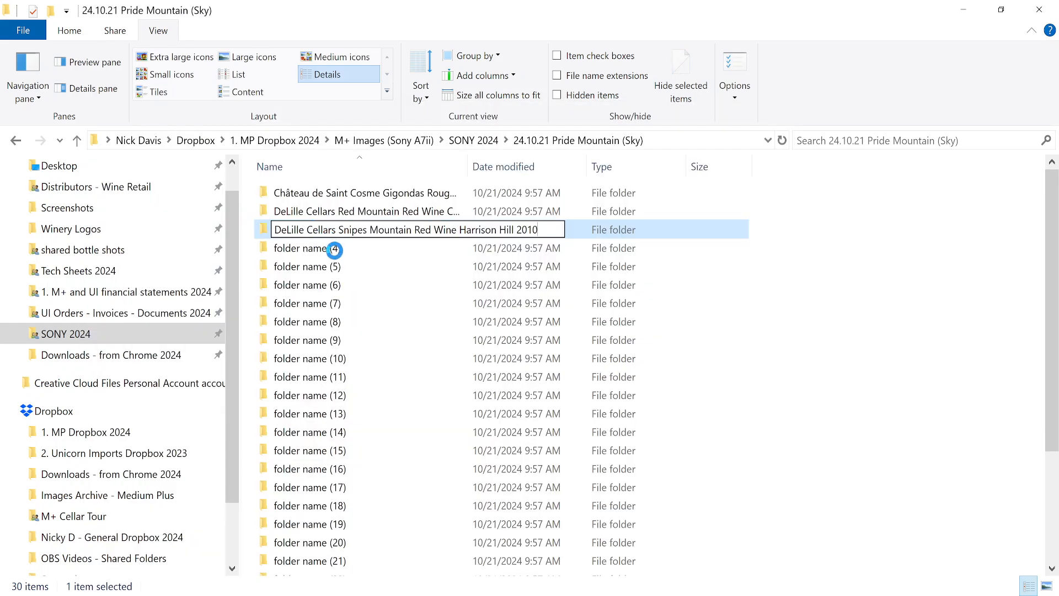
key("Return")
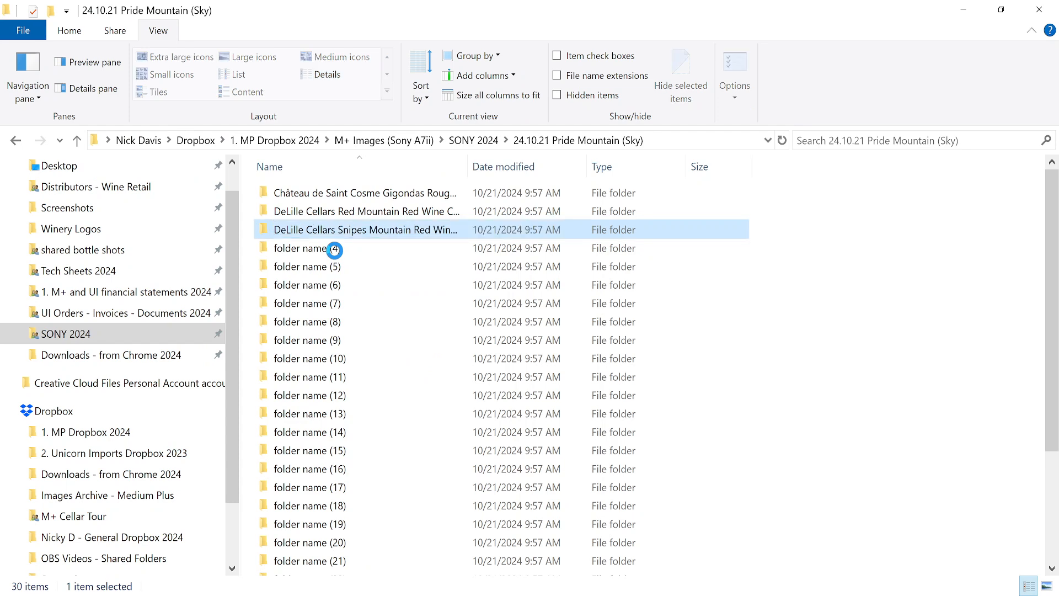
Rename folder name (4) to Domaine de Piaugier.
left_click(334, 249)
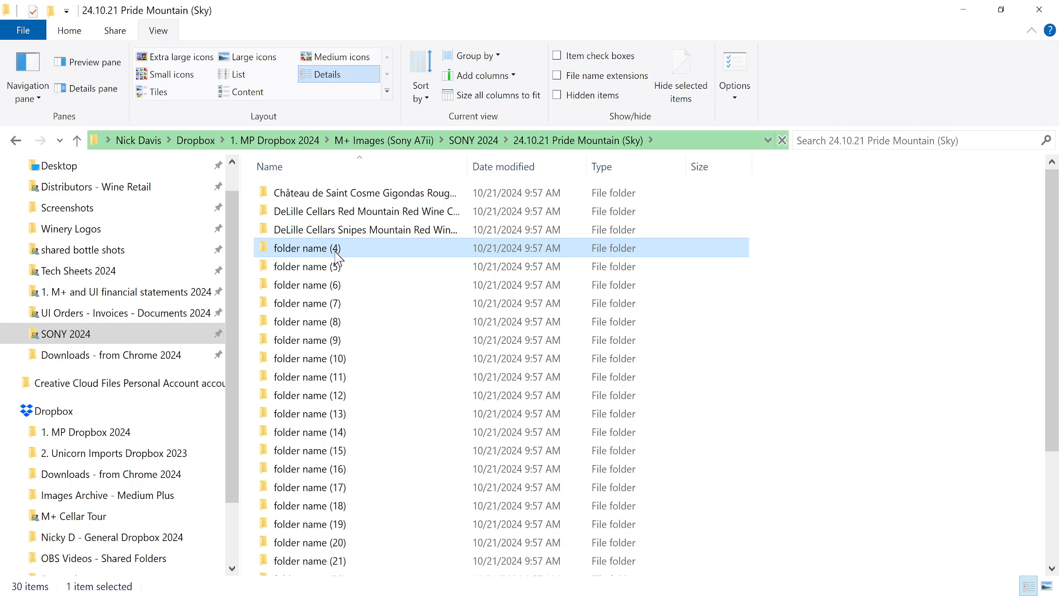
key("F2")
key("ctrl+v")
key("alt+Tab")
key("shift+Down")
key("ctrl+x")
key("alt+Tab")
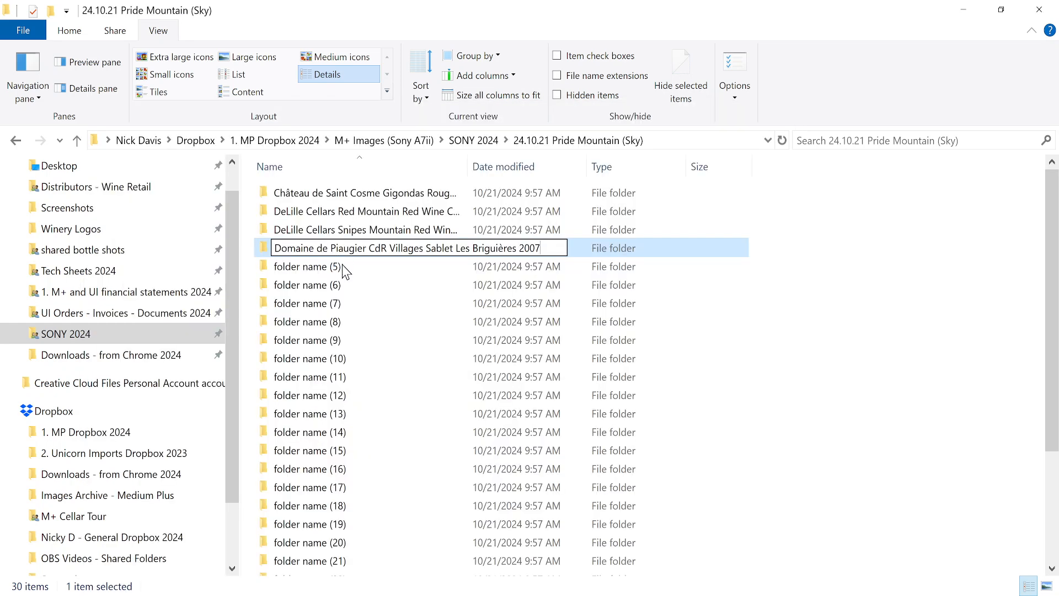
key("Return")
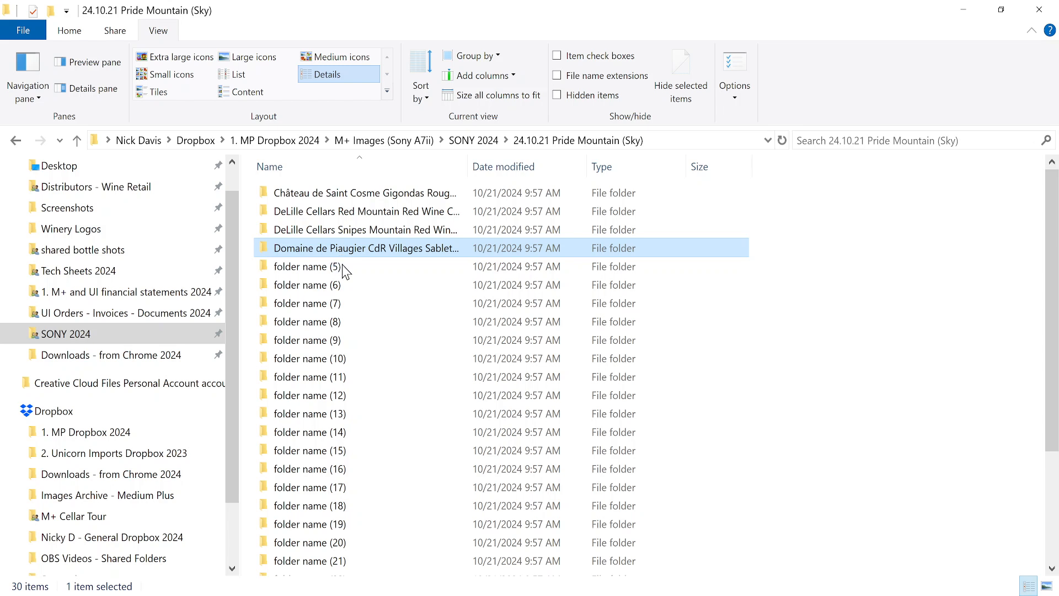
Rename folder name (5) to the Ehlers Estate wine name.
left_click(310, 267)
key("F2")
key("ctrl+v")
key("alt+Tab")
key("shift+Down")
key("ctrl+x")
key("alt+Tab")
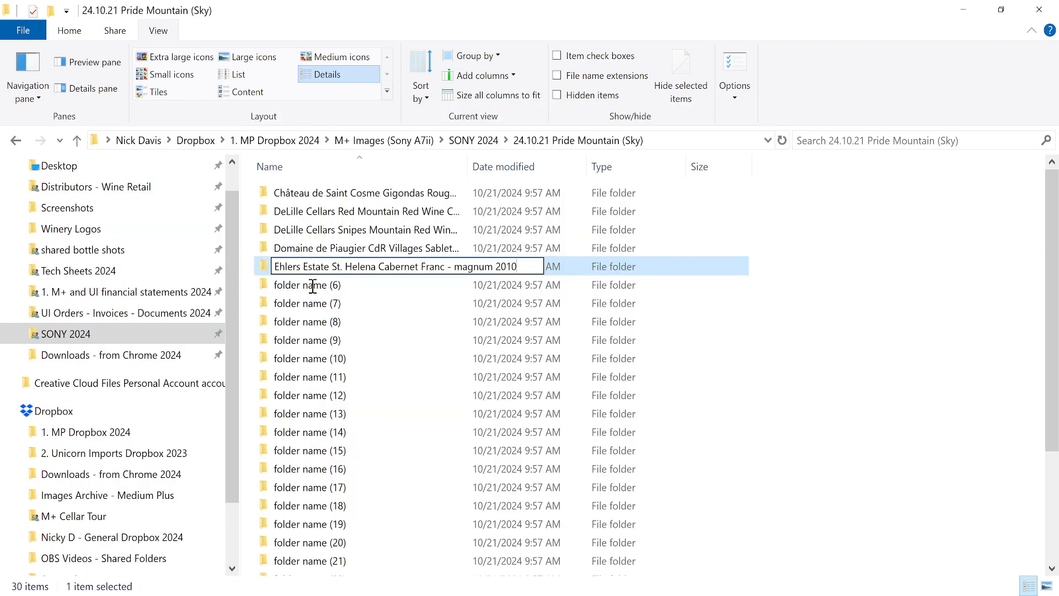
key("Return")
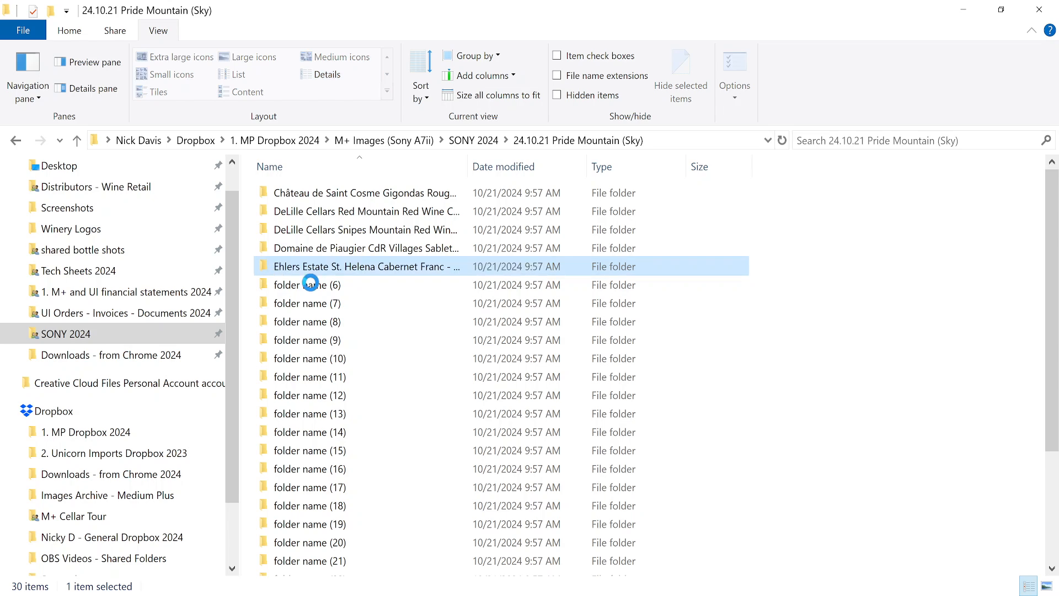
Rename folder name (6) to the Faust wine name.
left_click(312, 283)
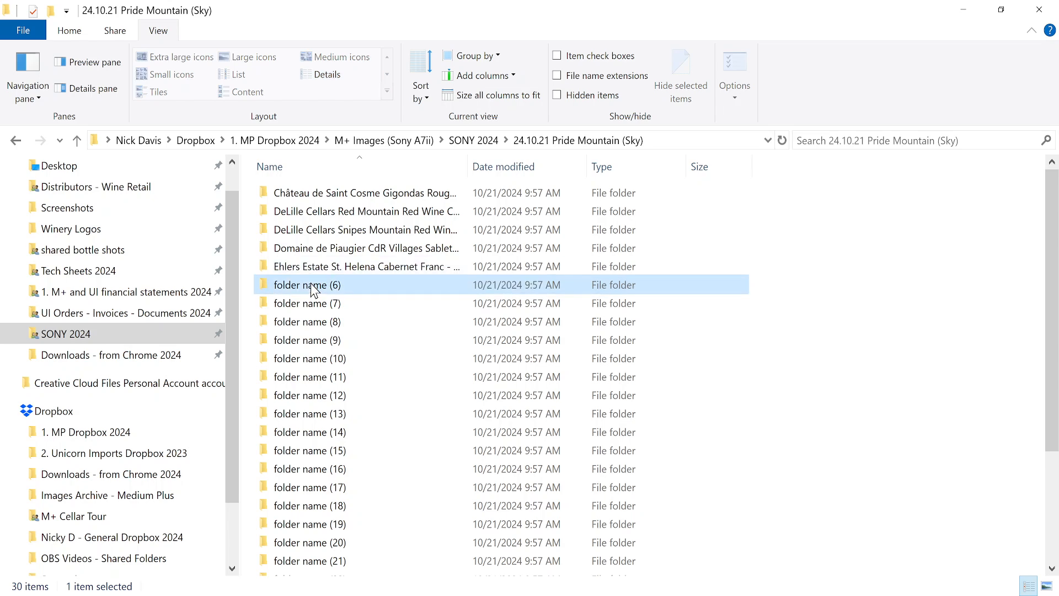
key("F2")
key("ctrl+v")
key("alt+Tab")
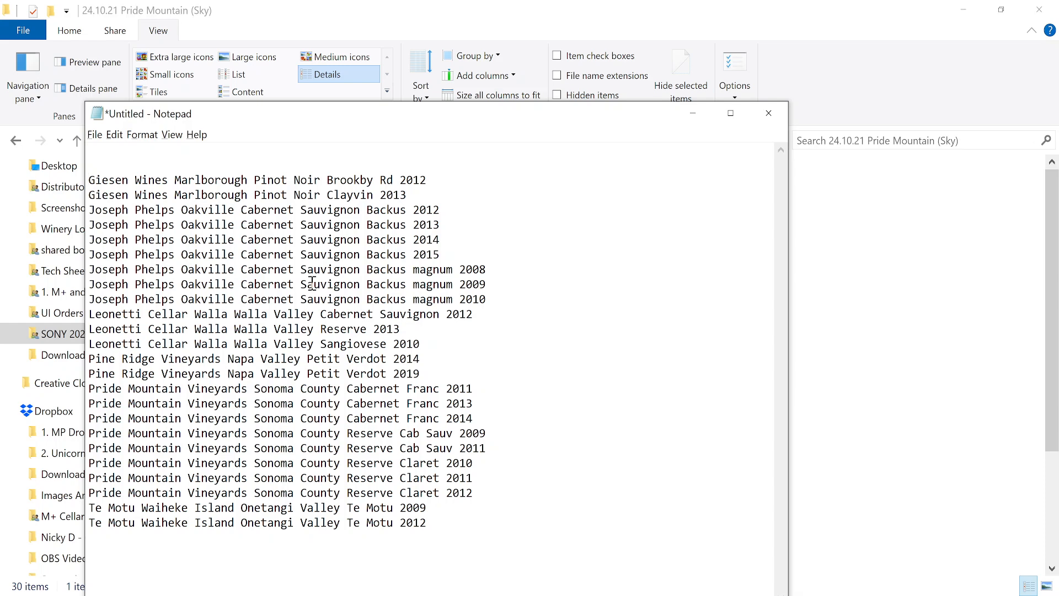
key("shift+Down")
key("ctrl+x")
key("alt+Tab")
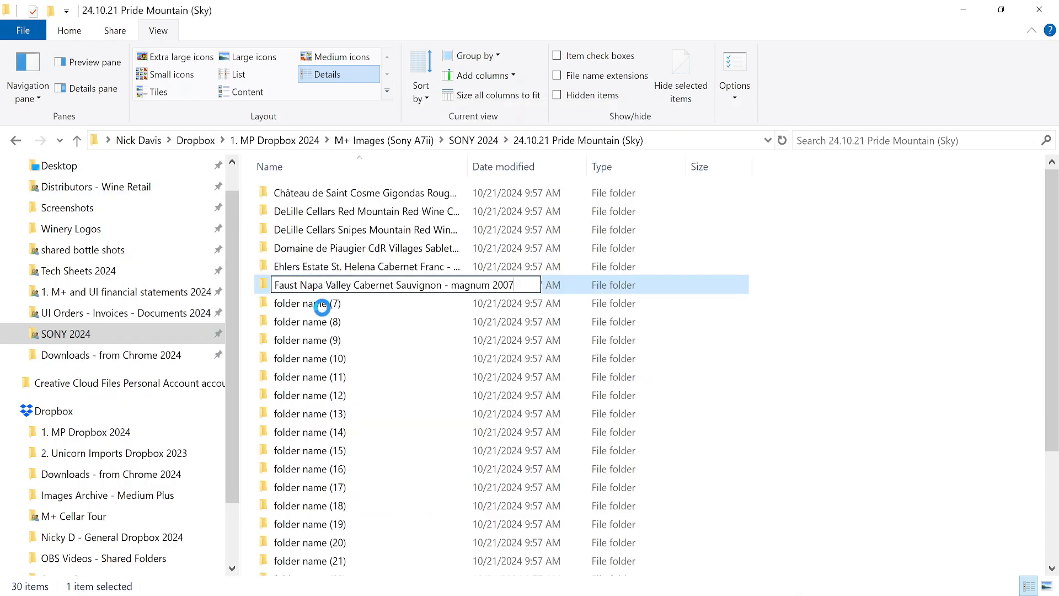
key("Return")
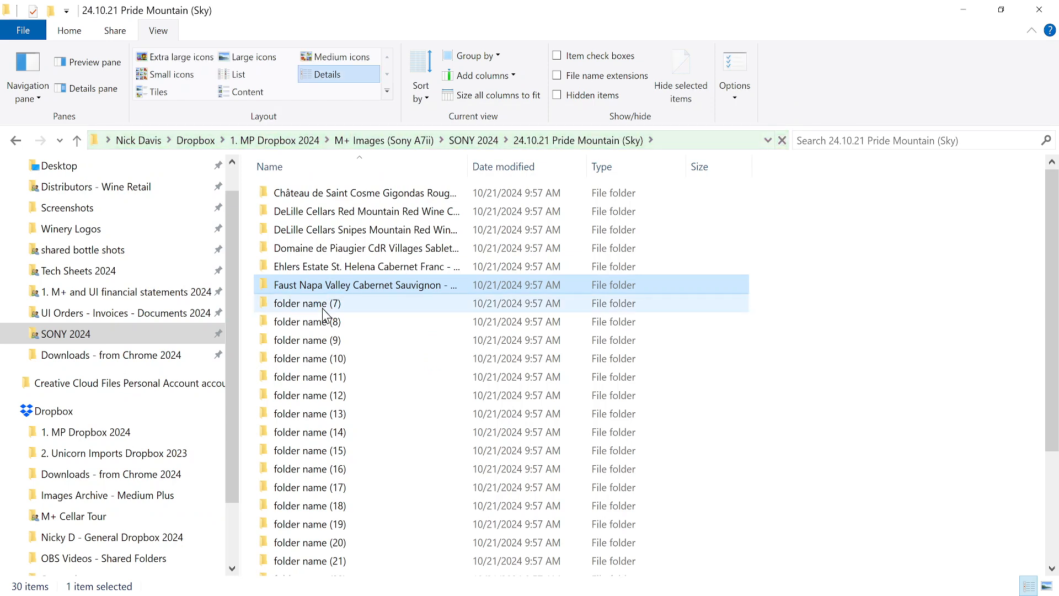
Rename folder name (7) to Giesen Wines Marlborough Pinot Noir Brookby Rd 2012.
key("Down")
key("F2")
key("ctrl+v")
key("alt+Tab")
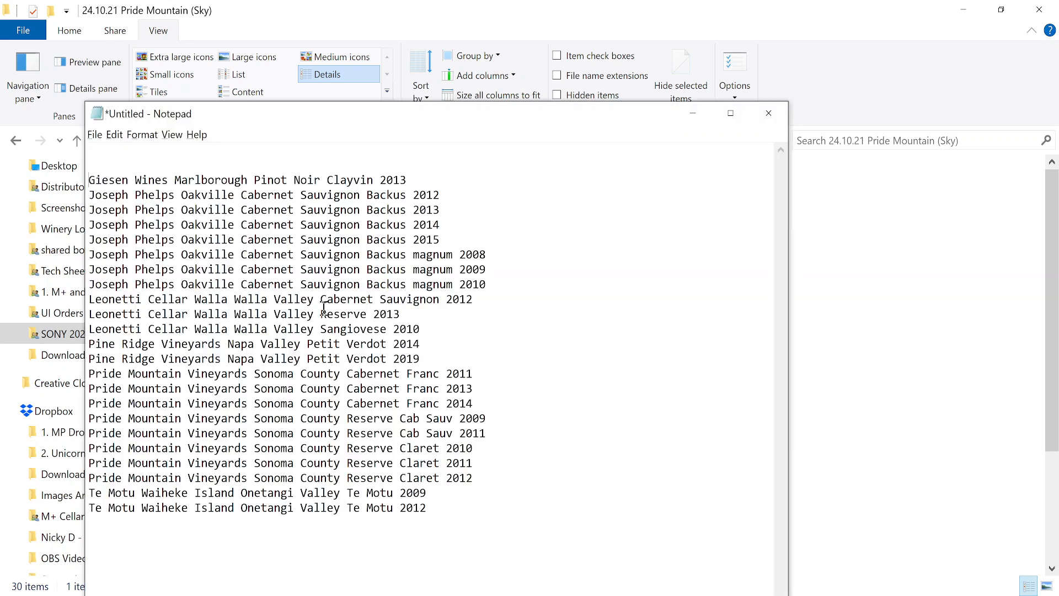
key("ctrl+x")
key("alt+Tab")
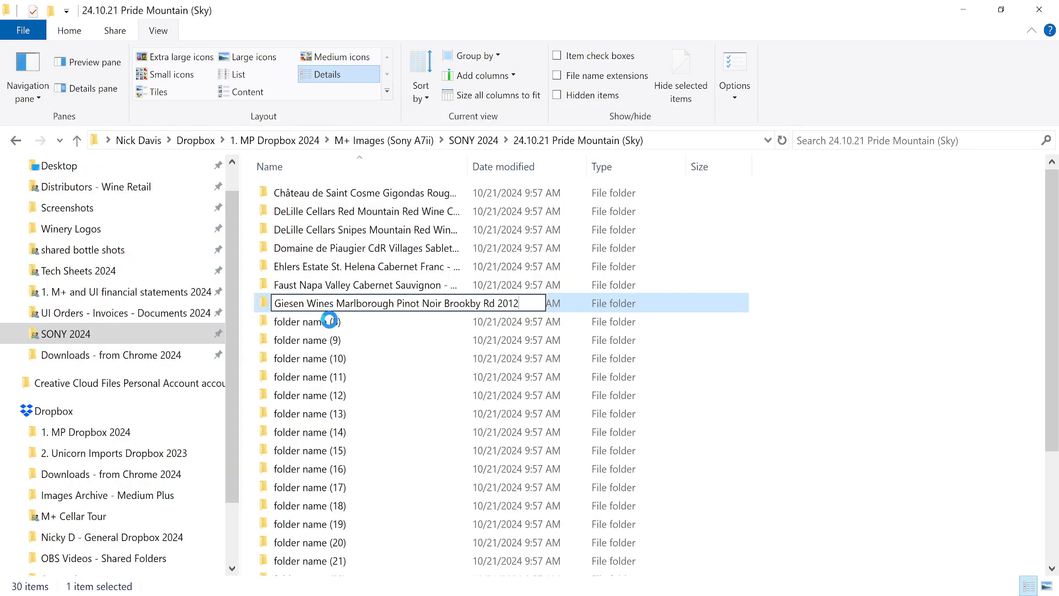
key("Return")
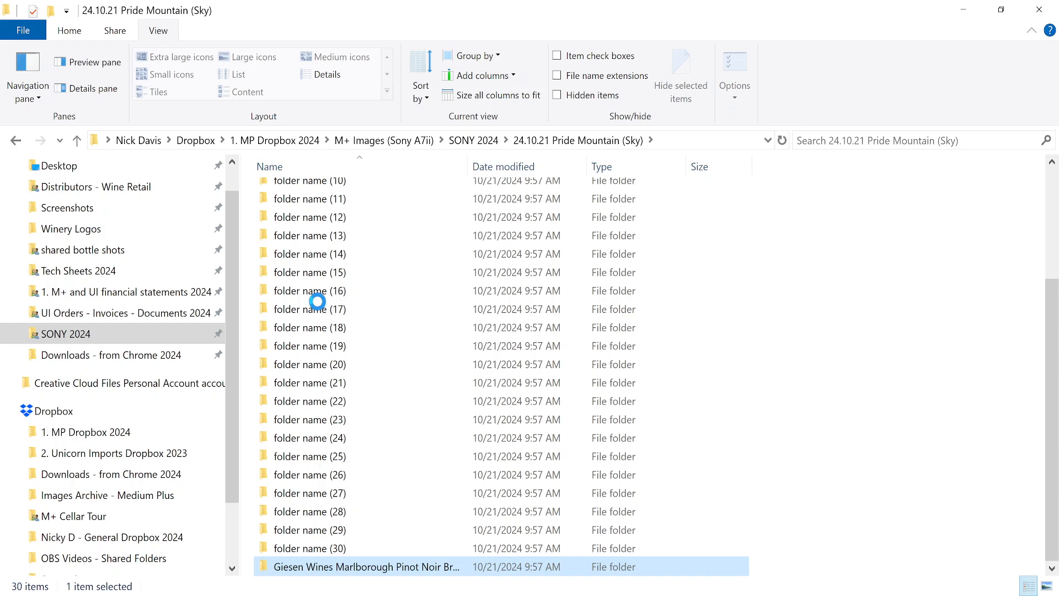
Rename folder (30) to Giesen Clayvin 2013 and cut the next wine line from Notepad.
scroll(319, 300, "up", 5)
scroll(319, 307, "down", 5)
left_click(308, 550)
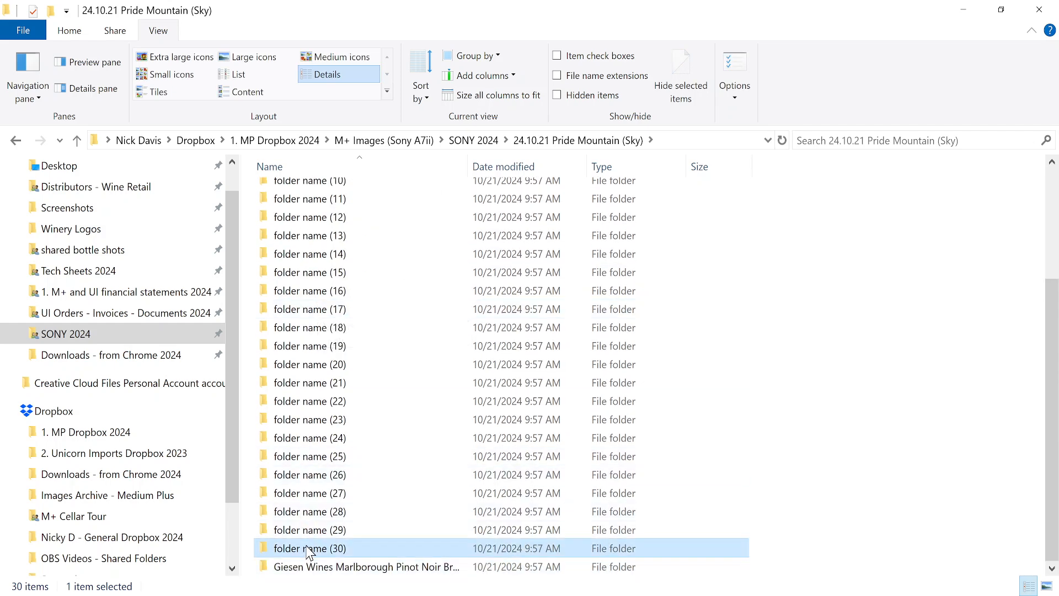
key("F2")
key("ctrl+v")
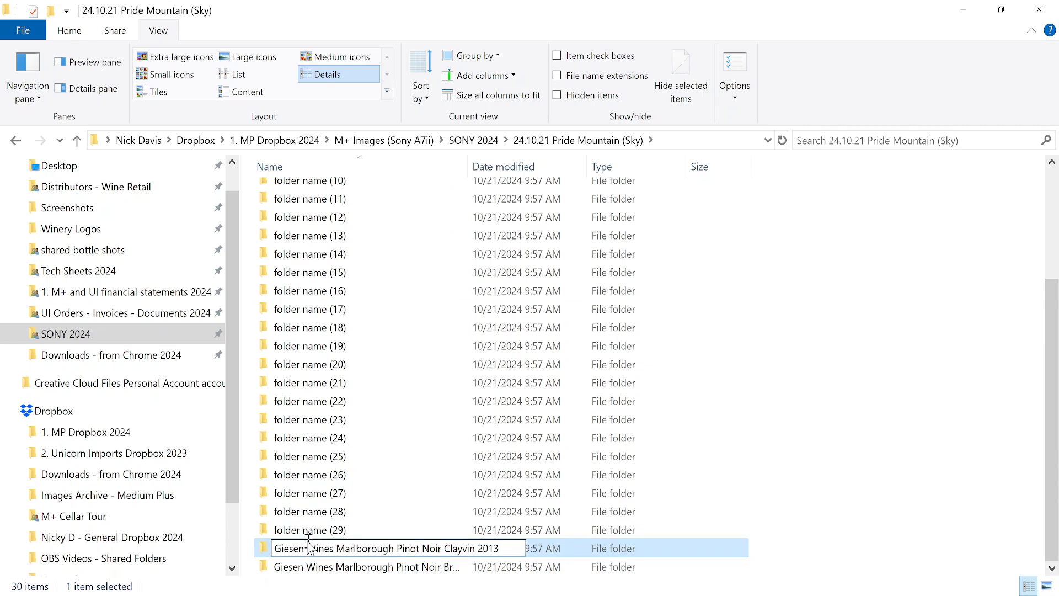
key("Return")
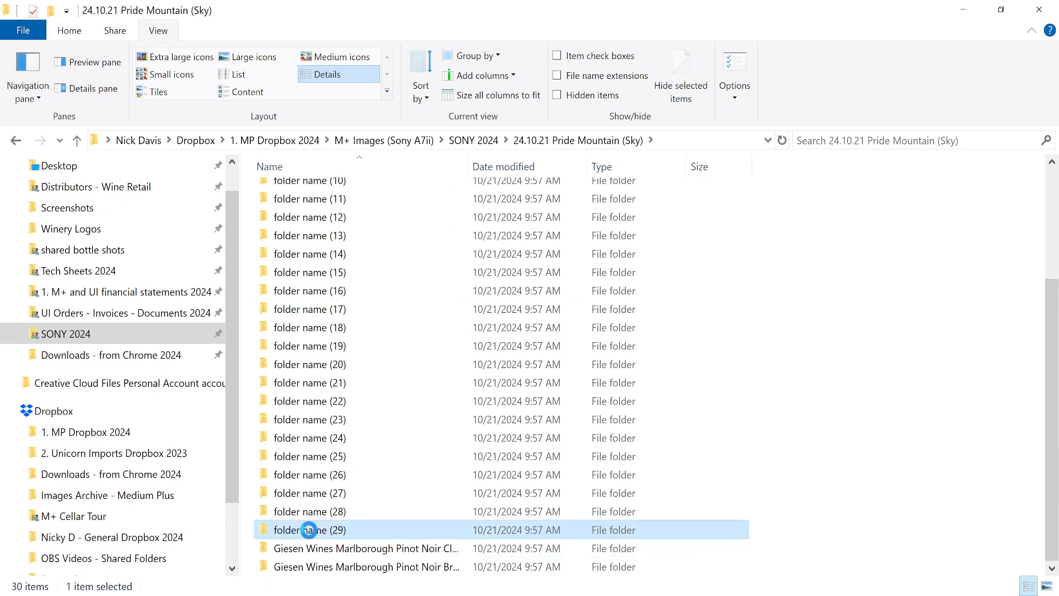
key("alt+Tab")
key("shift+Down")
key("ctrl+x")
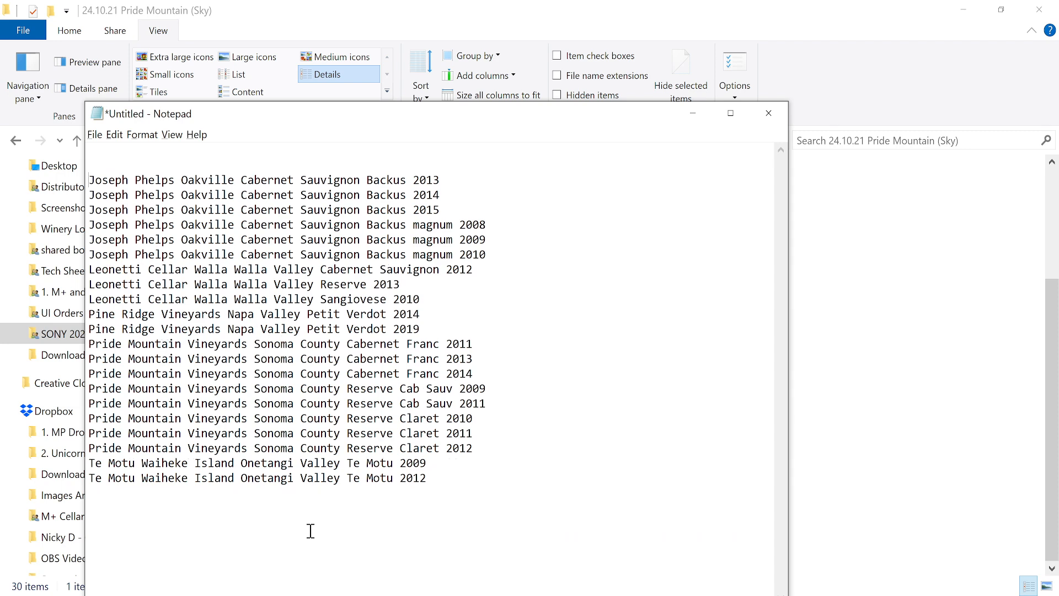
key("alt+Tab")
Rename folder (29) to the Joseph Phelps Backus 2012 wine name.
key("F2")
key("ctrl+v")
key("alt+Tab")
key("shift+Down")
key("ctrl+x")
key("alt+Tab")
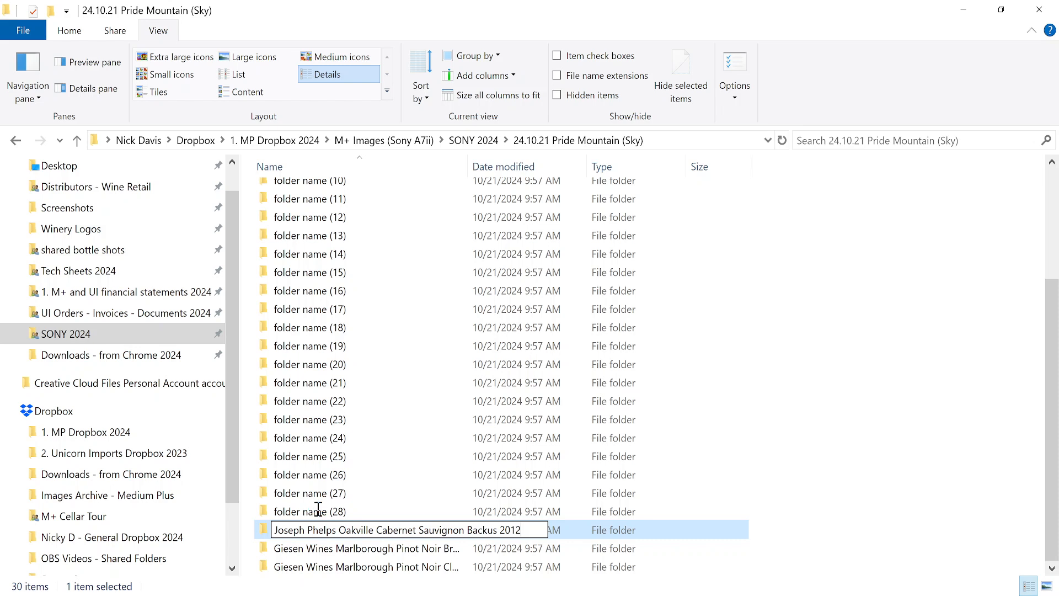
key("Return")
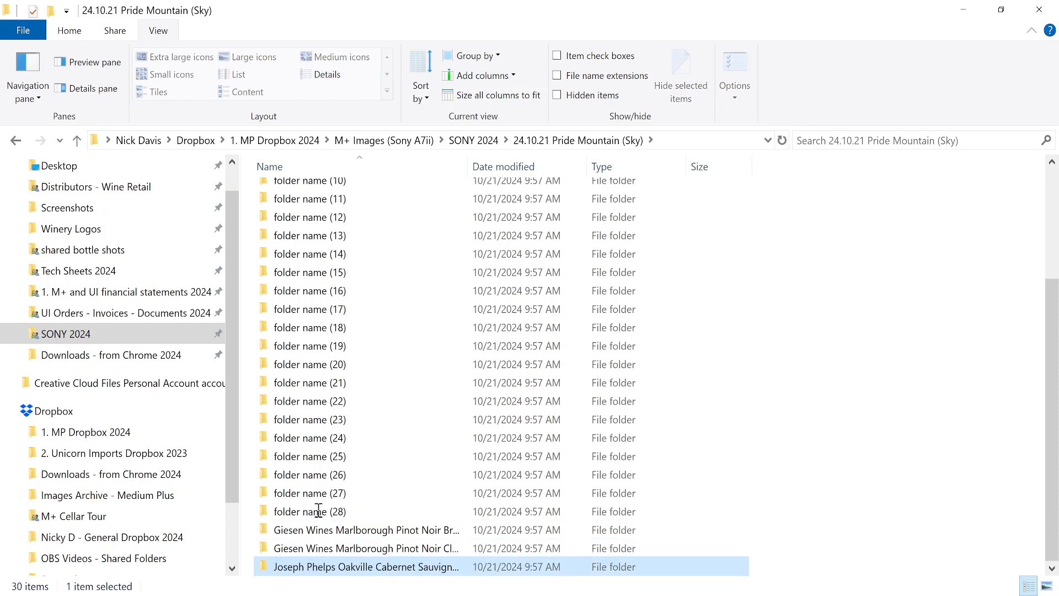
Rename folder (28) to the Joseph Phelps Backus 2013 wine name.
left_click(318, 511)
key("F2")
key("ctrl+v")
key("alt+Tab")
key("shift+Down")
key("ctrl+x")
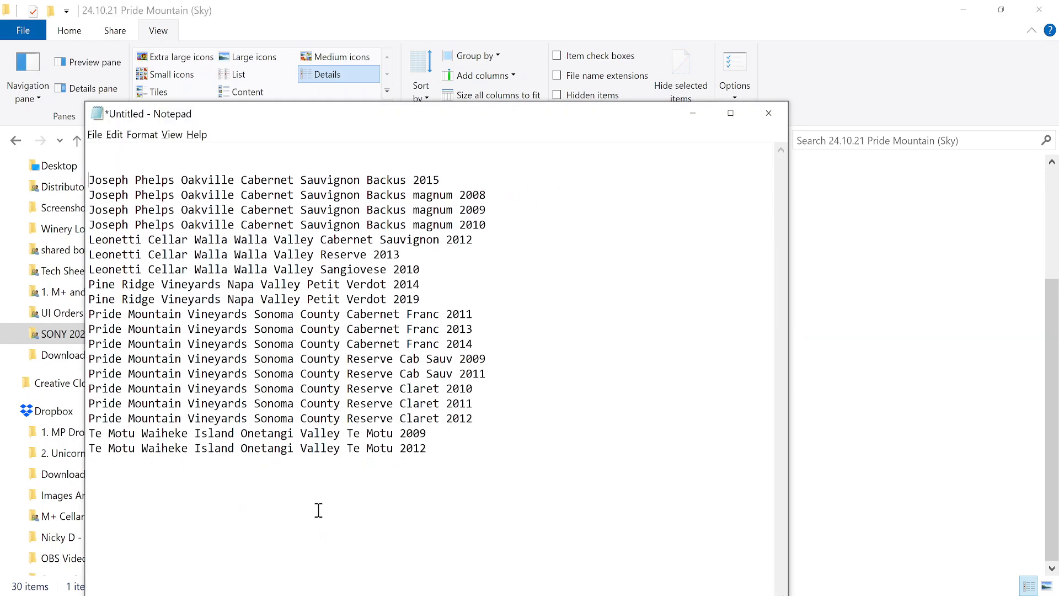
key("alt+Tab")
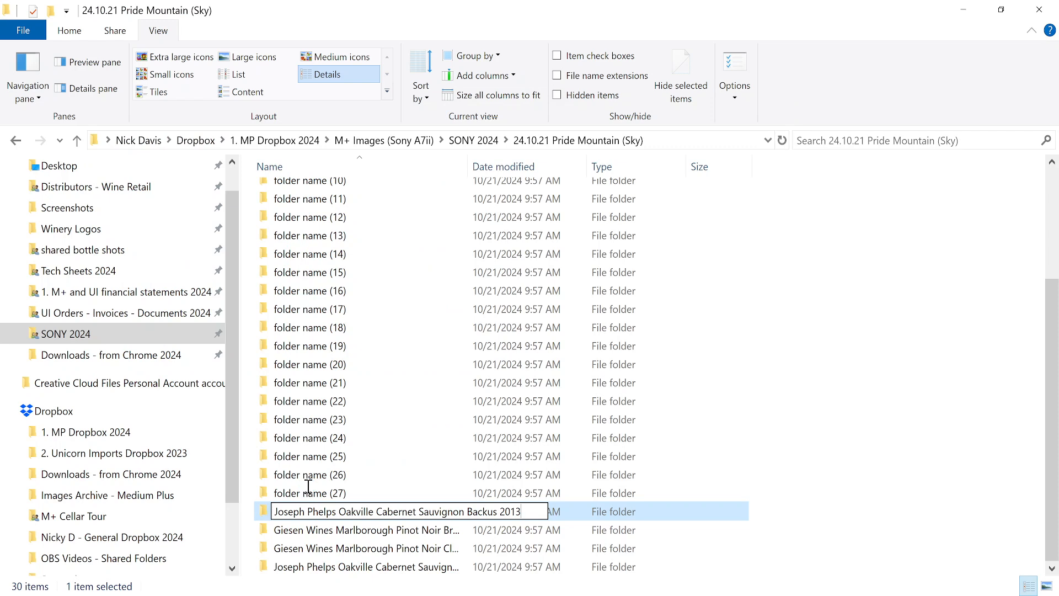
key("Return")
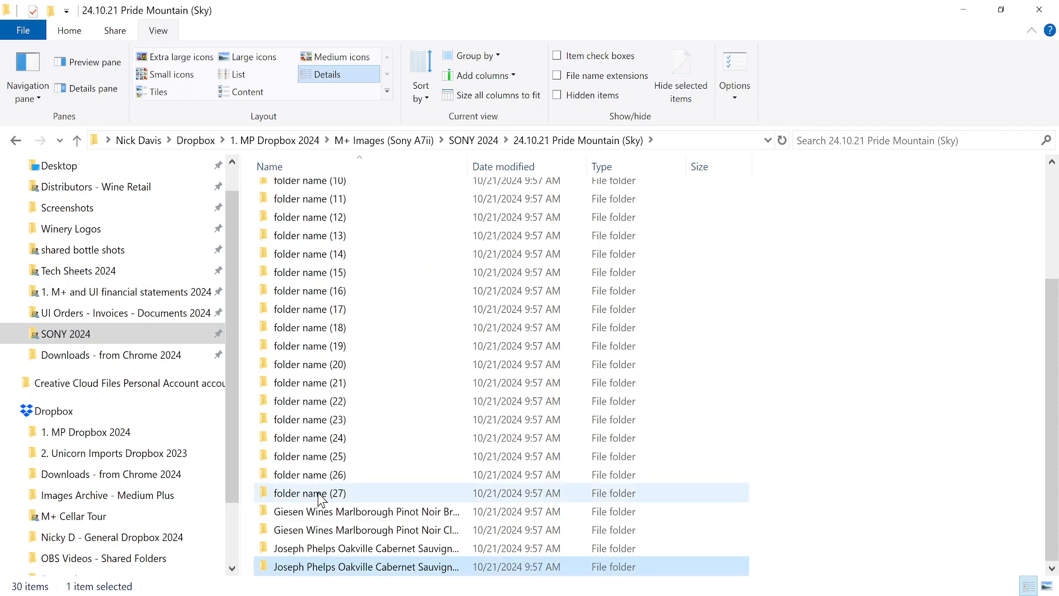
Rename folder (27) to the Joseph Phelps Backus 2014 wine name and refresh the view.
left_click(317, 492)
key("F2")
key("ctrl+v")
key("alt+Tab")
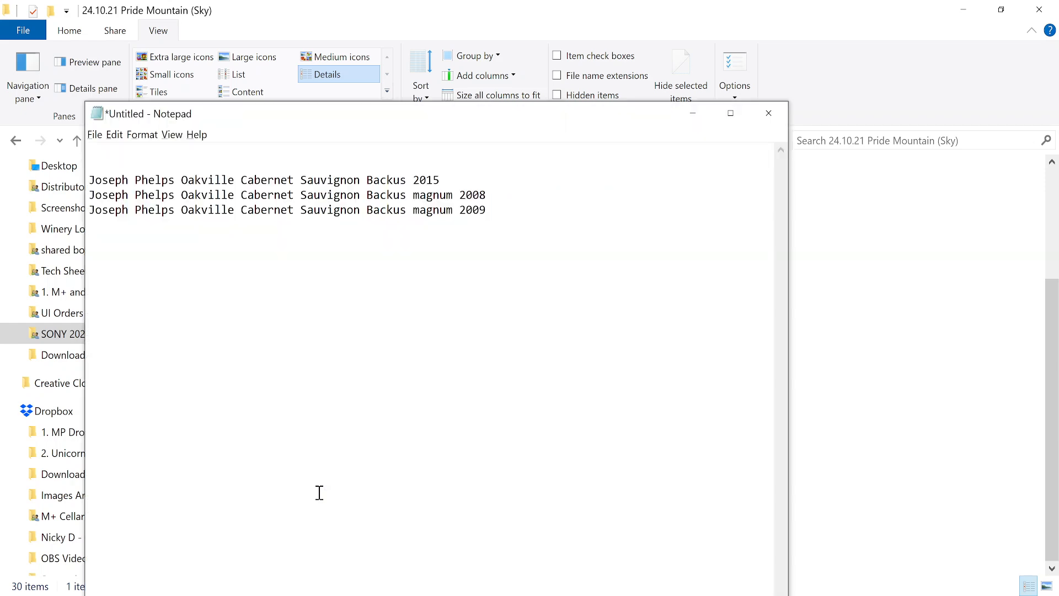
key("shift+Down")
key("ctrl+x")
key("alt+Tab")
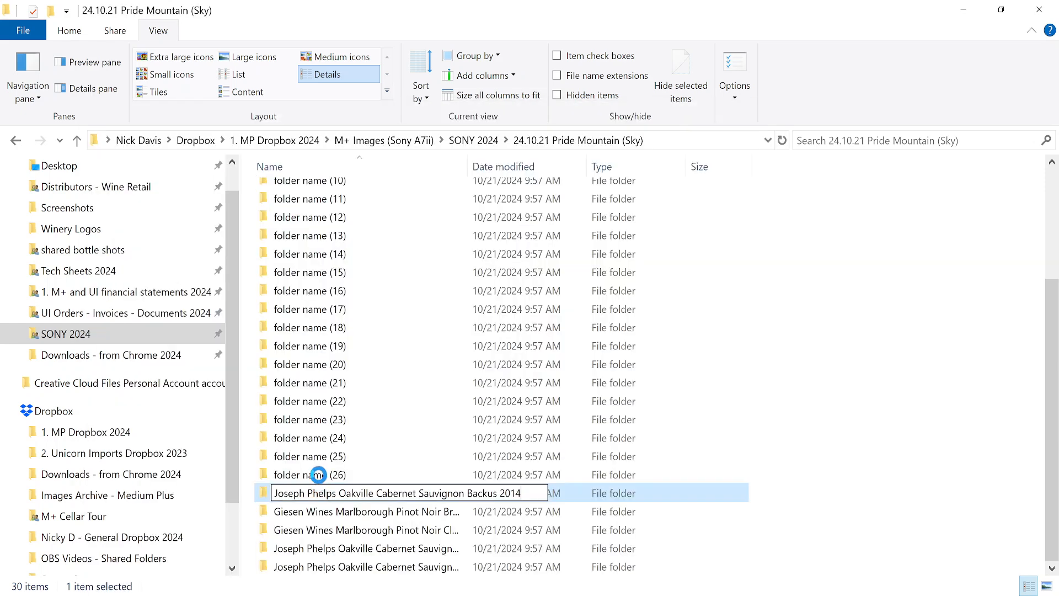
key("Return")
key("F5")
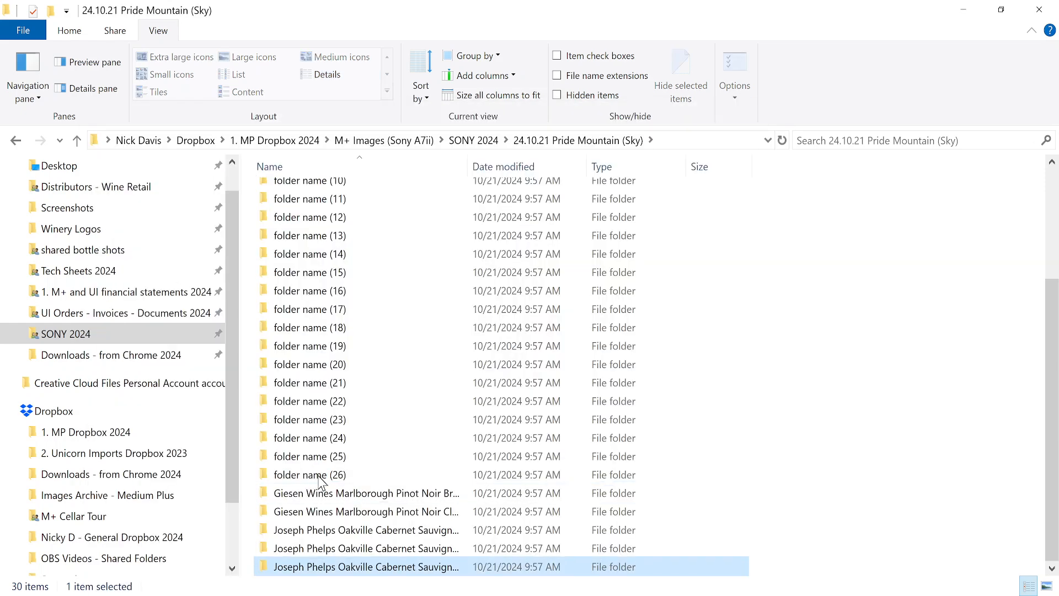
Rename folder (26) to the Joseph Phelps Backus 2015 wine name.
left_click(322, 477)
key("F2")
key("alt+Tab")
key("shift+Down")
key("ctrl+x")
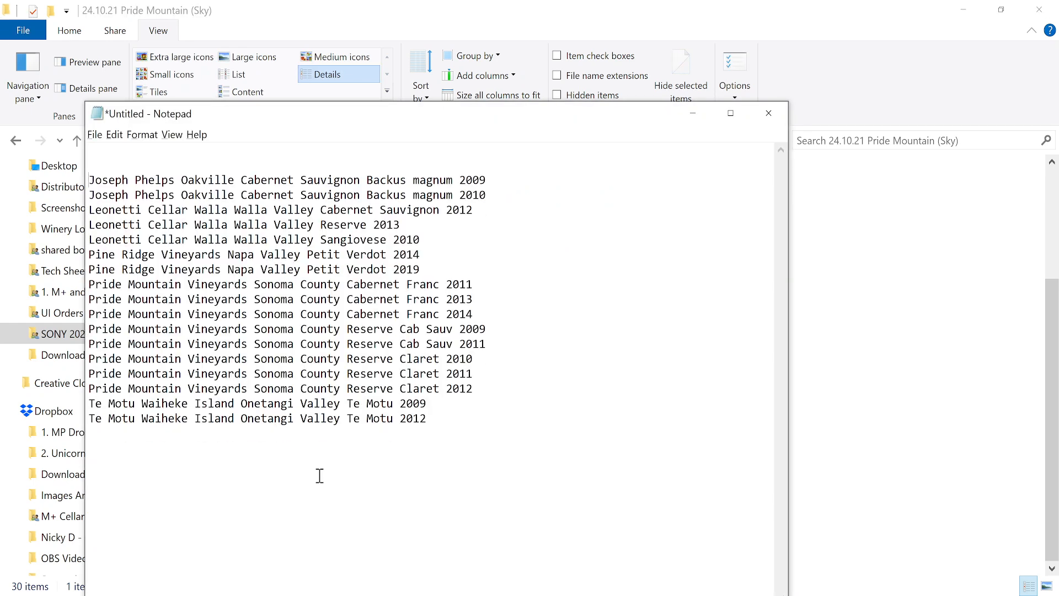
key("alt+Tab")
key("ctrl+v")
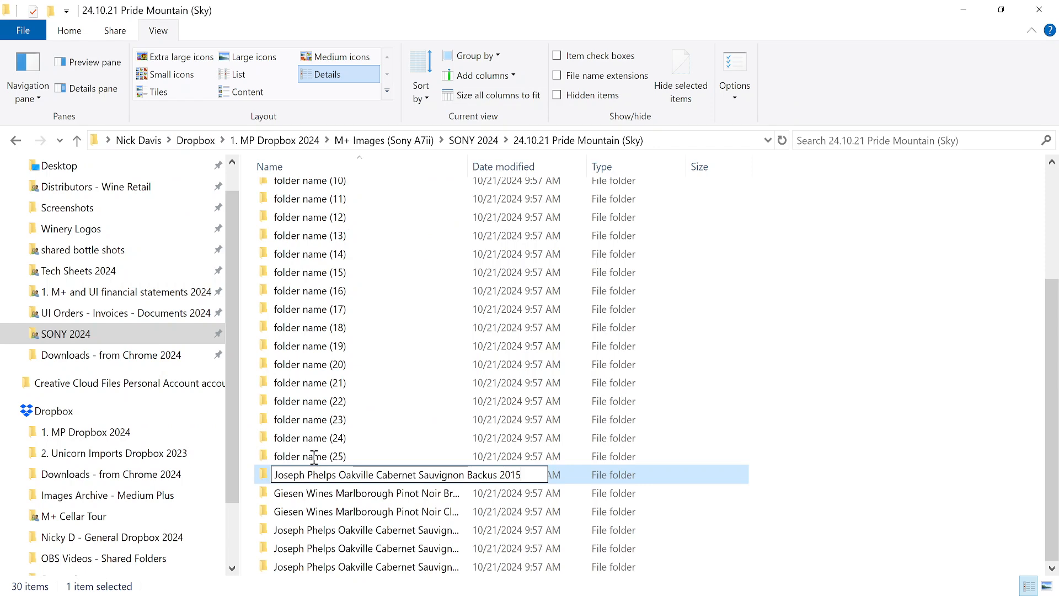
key("Return")
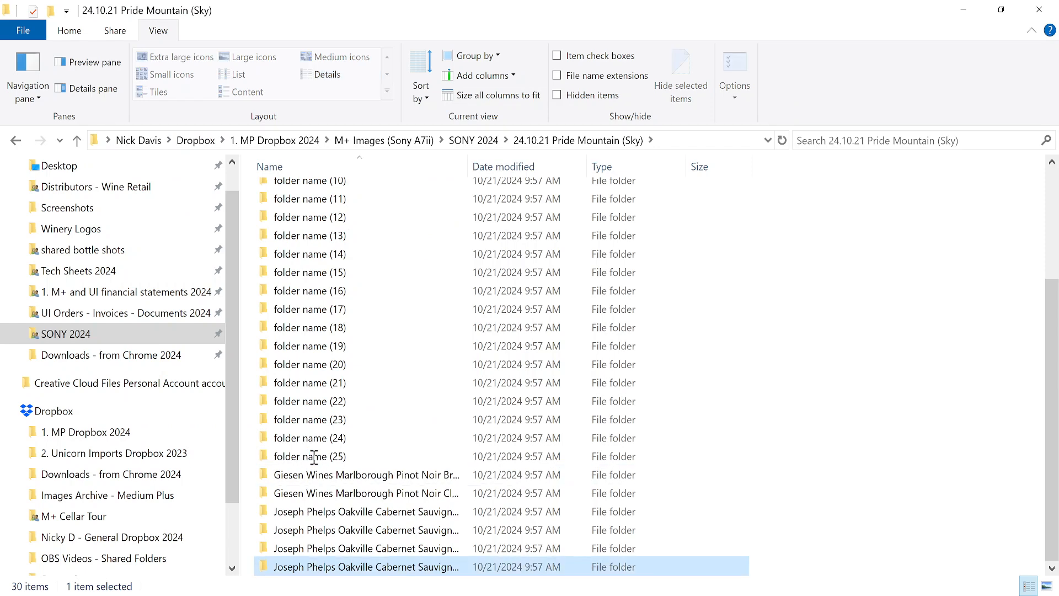
Rename folder (25) to the Joseph Phelps Backus magnum 2008 wine name.
left_click(314, 457)
key("F2")
key("ctrl+v")
key("alt+Tab")
key("shift+Down")
key("Delete")
key("alt+Tab")
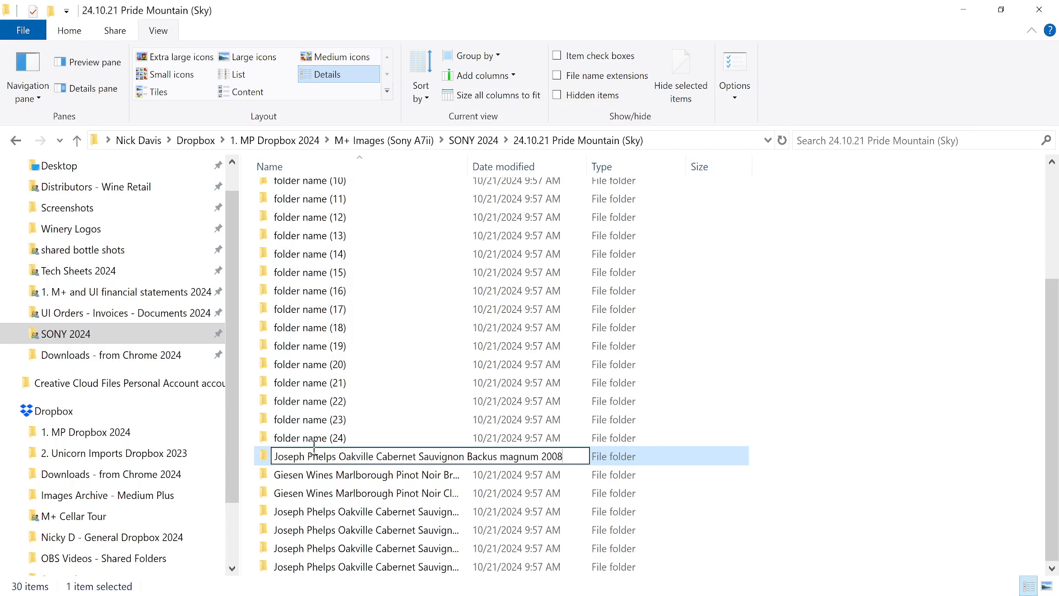
key("Return")
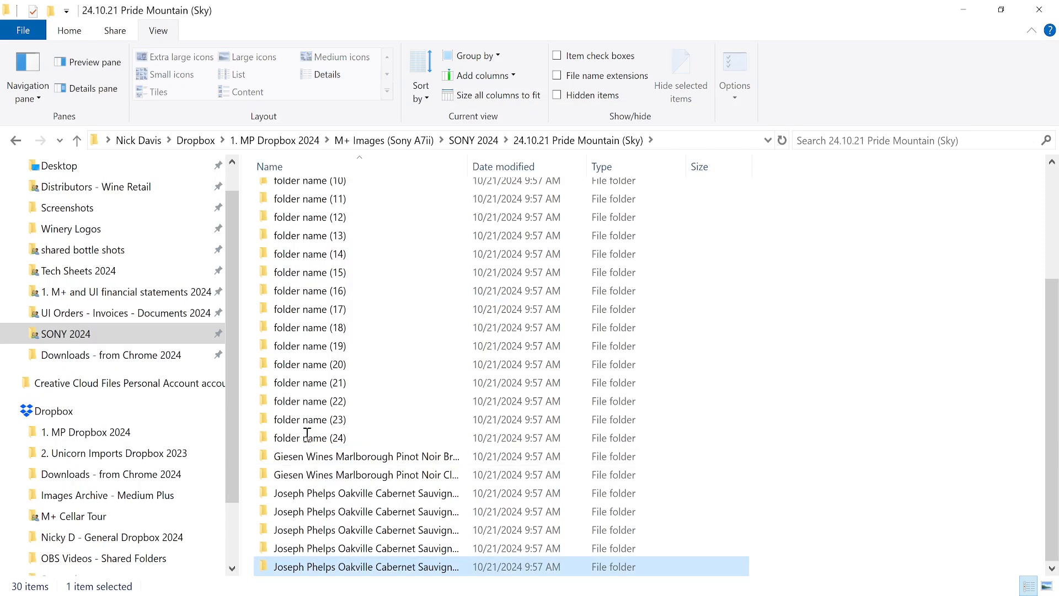
Rename folder (24) to the Joseph Phelps Backus magnum 2009 wine name.
left_click(307, 437)
left_click(307, 436)
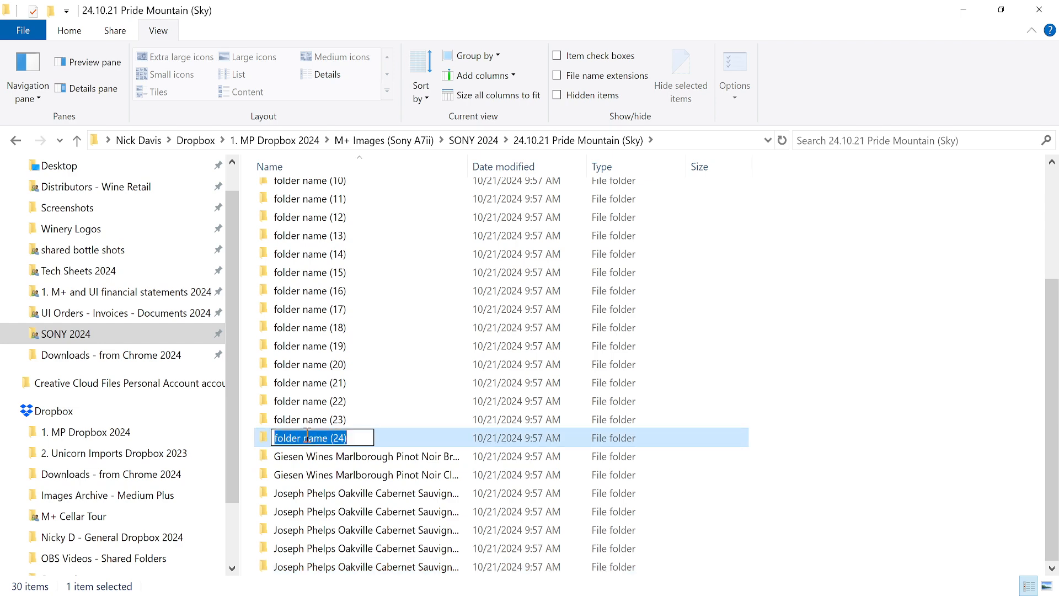
key("ctrl+v")
key("alt+Tab")
key("shift+Down")
key("ctrl+x")
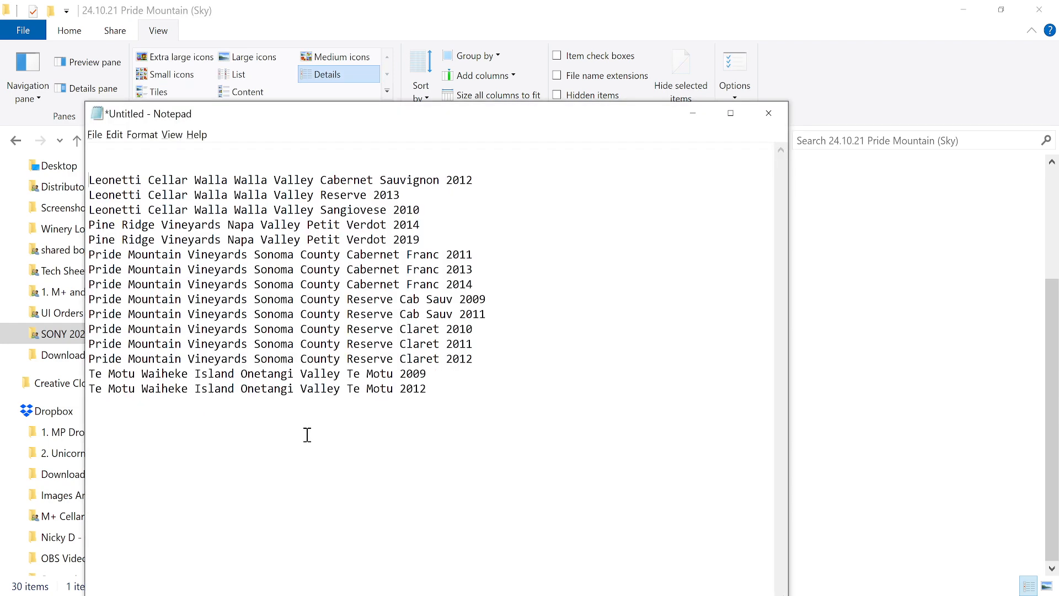
key("alt+Tab")
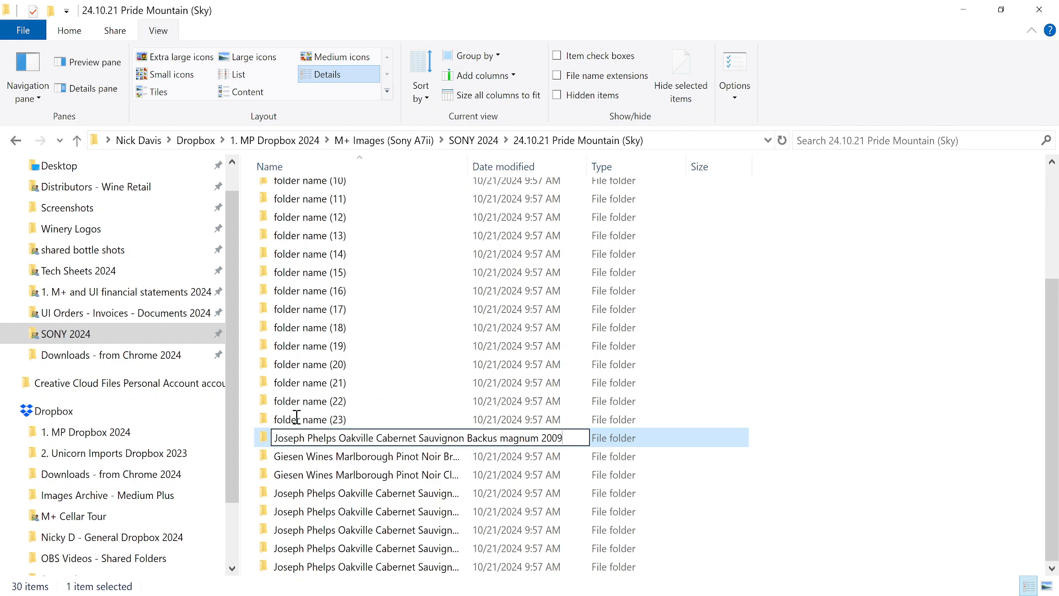
key("Return")
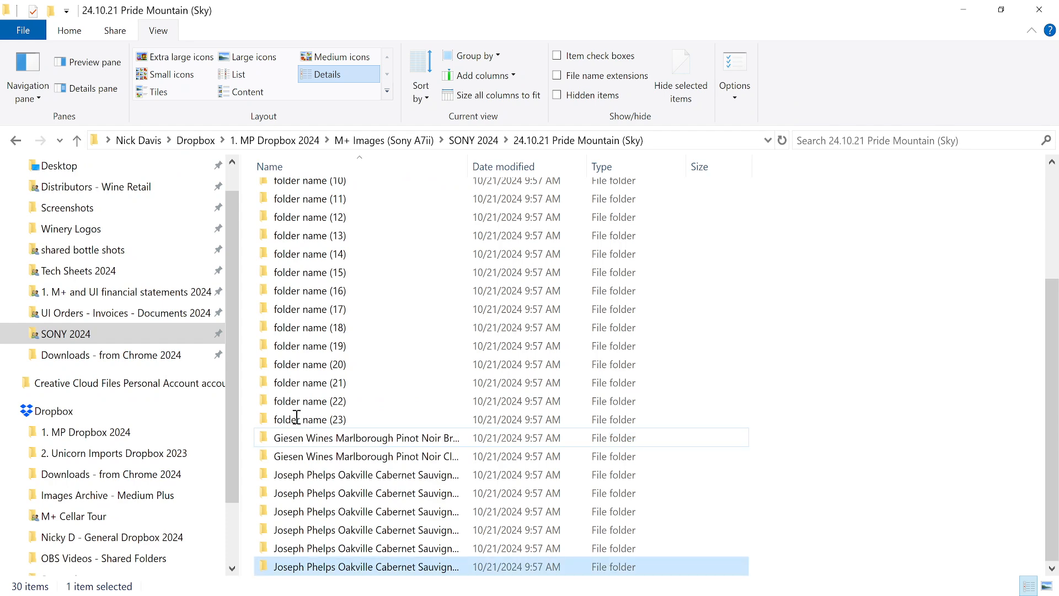
Rename folder (23) to the Joseph Phelps Backus magnum 2010 wine name.
left_click(297, 417)
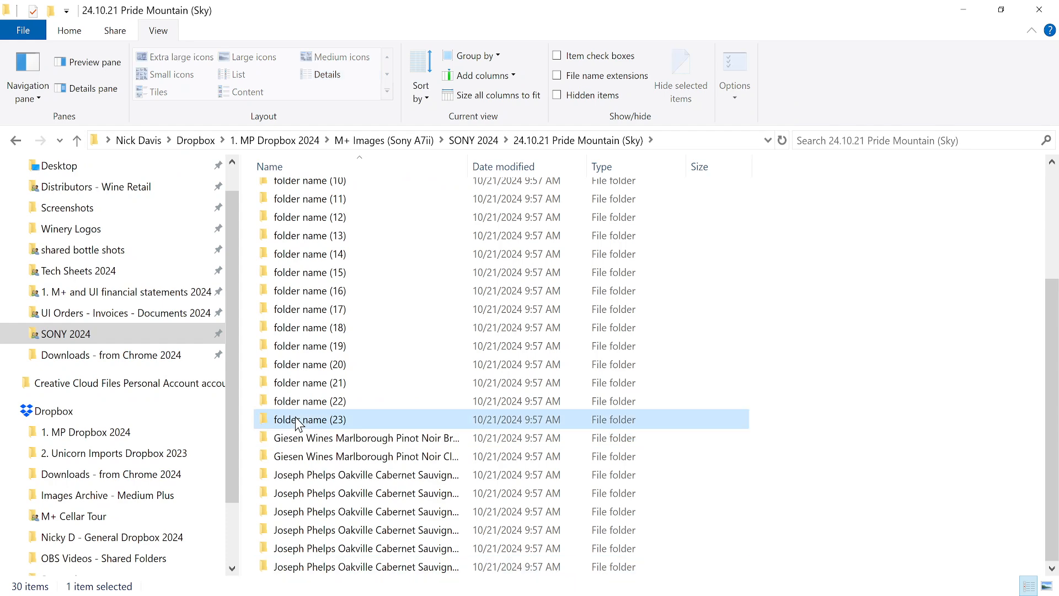
key("F2")
key("ctrl+v")
key("alt+Tab")
key("shift+Down")
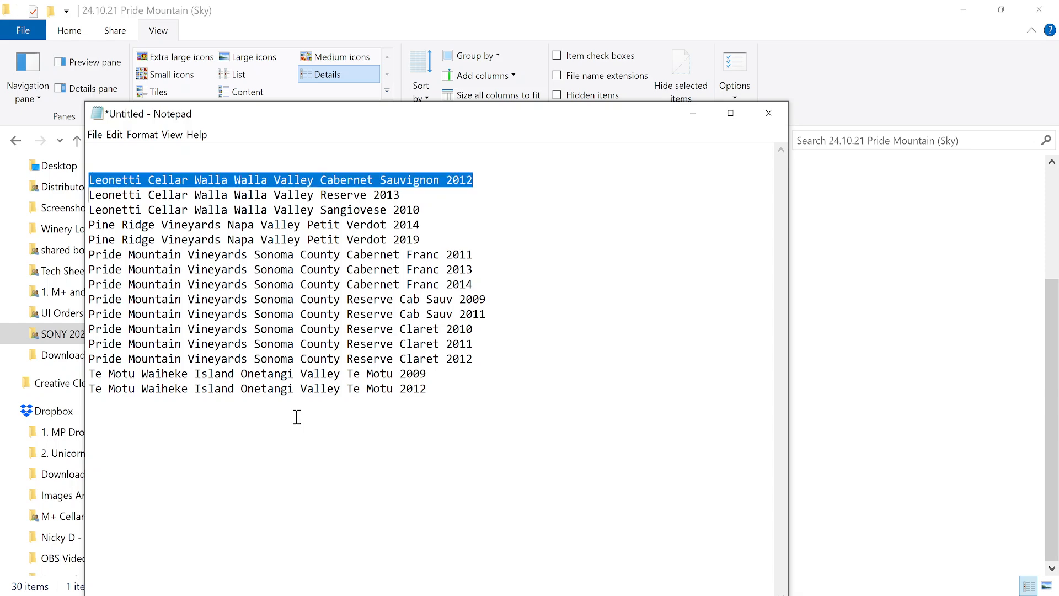
key("ctrl+x")
key("alt+Tab")
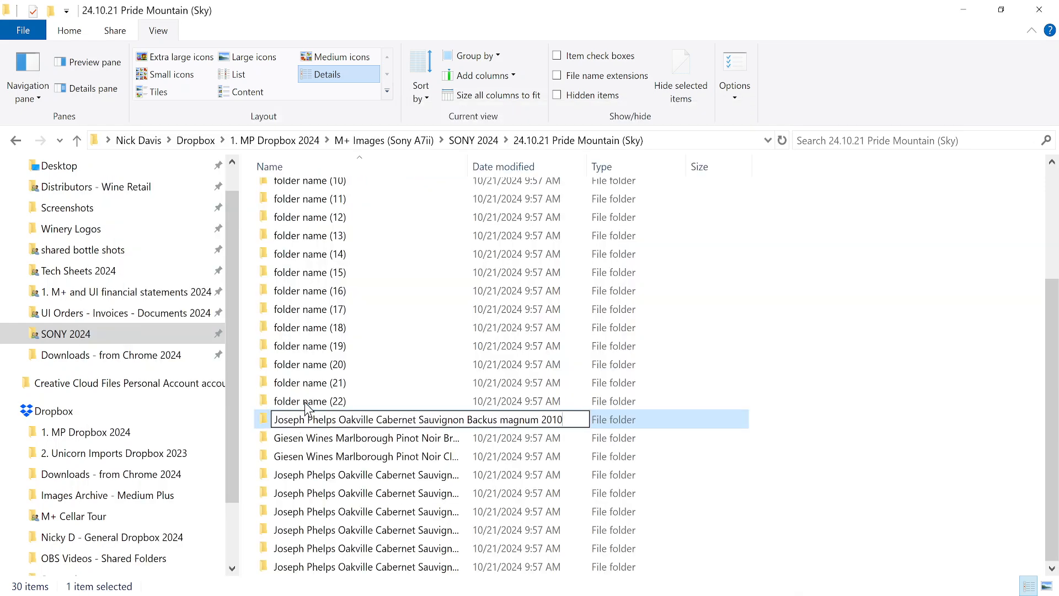
key("Return")
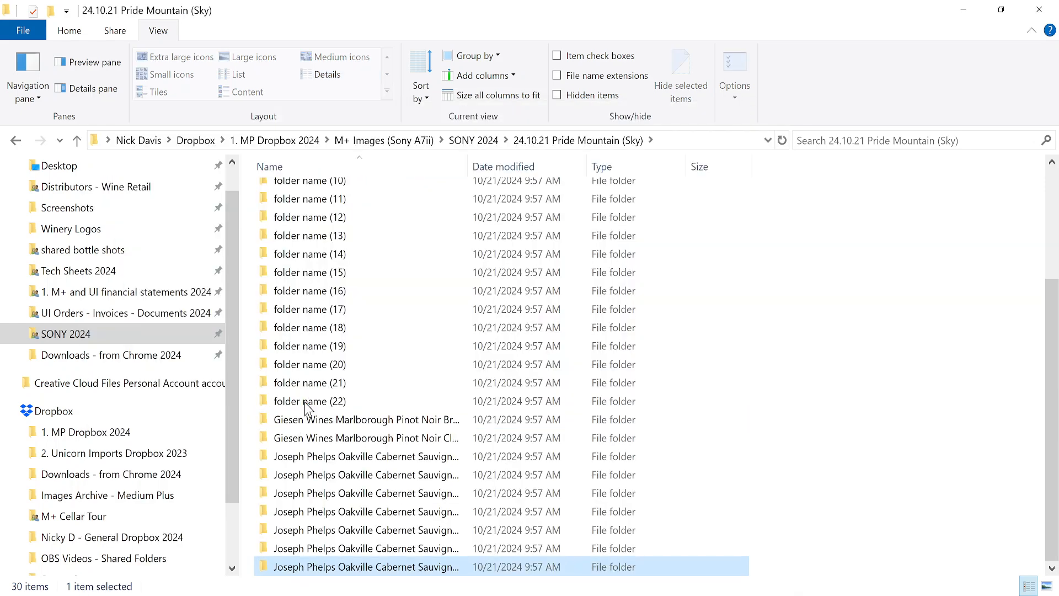
Rename folder (22) to the Leonetti Cabernet Sauvignon 2012 wine name.
left_click(305, 402)
left_click(304, 402)
key("ctrl+v")
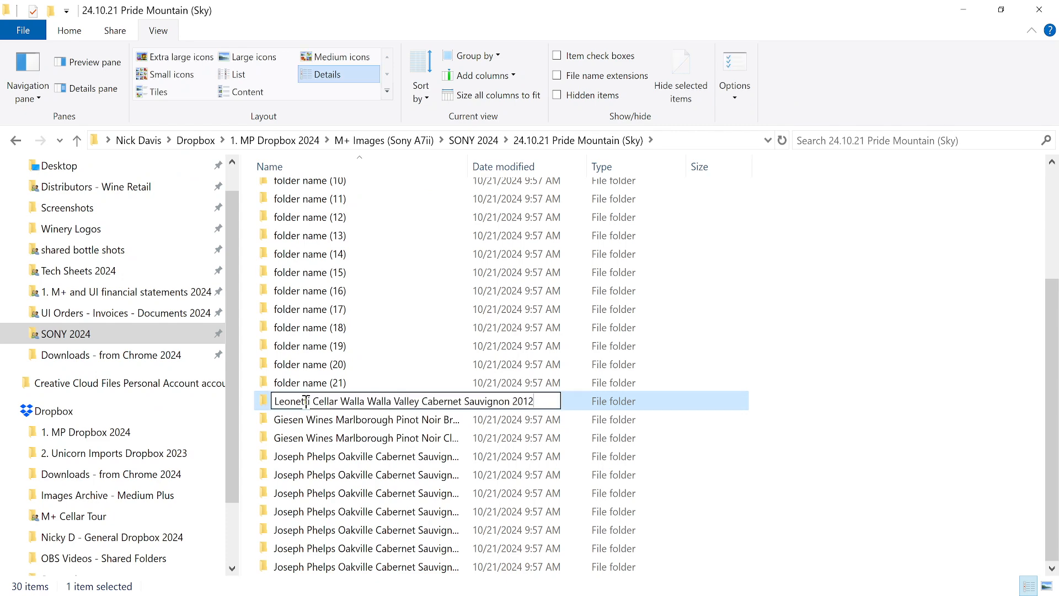
key("alt+Tab")
key("shift+Down")
key("ctrl+x")
key("alt+Tab")
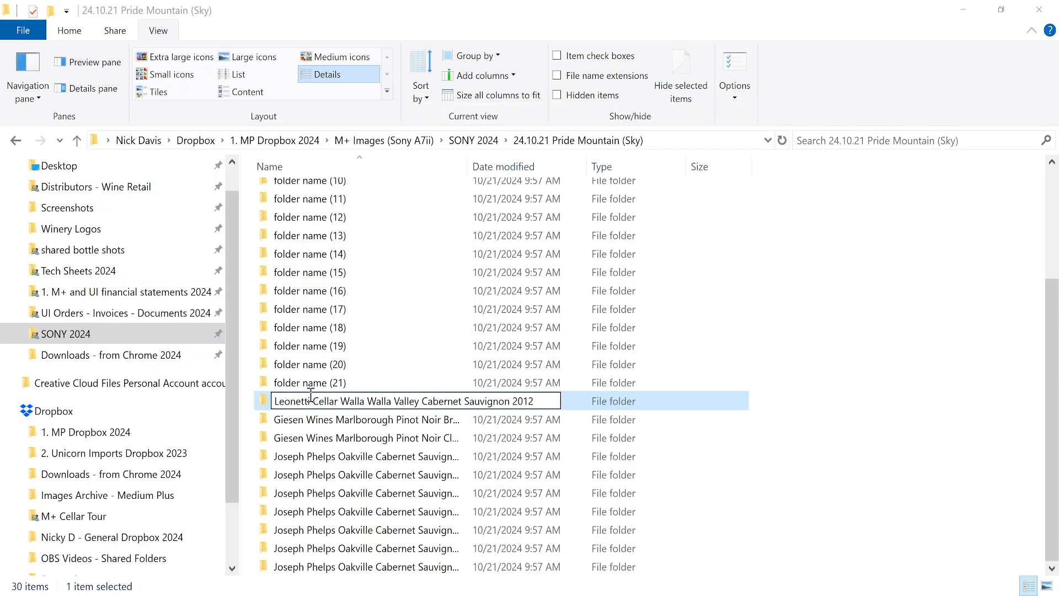
key("Return")
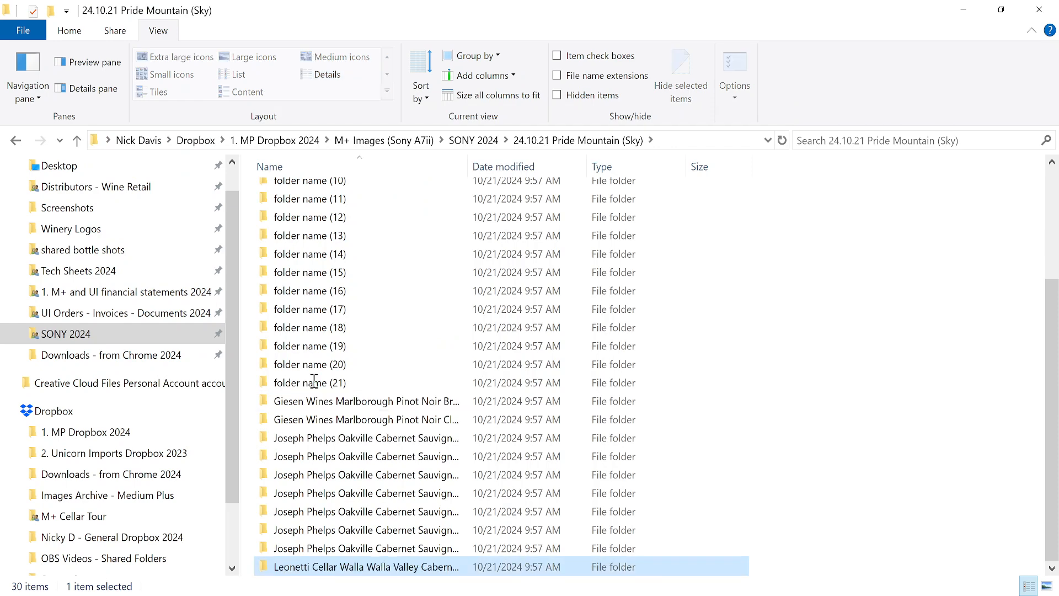
Rename folder (21) to the Leonetti Reserve 2013 wine name.
left_click(313, 383)
key("F2")
key("ctrl+v")
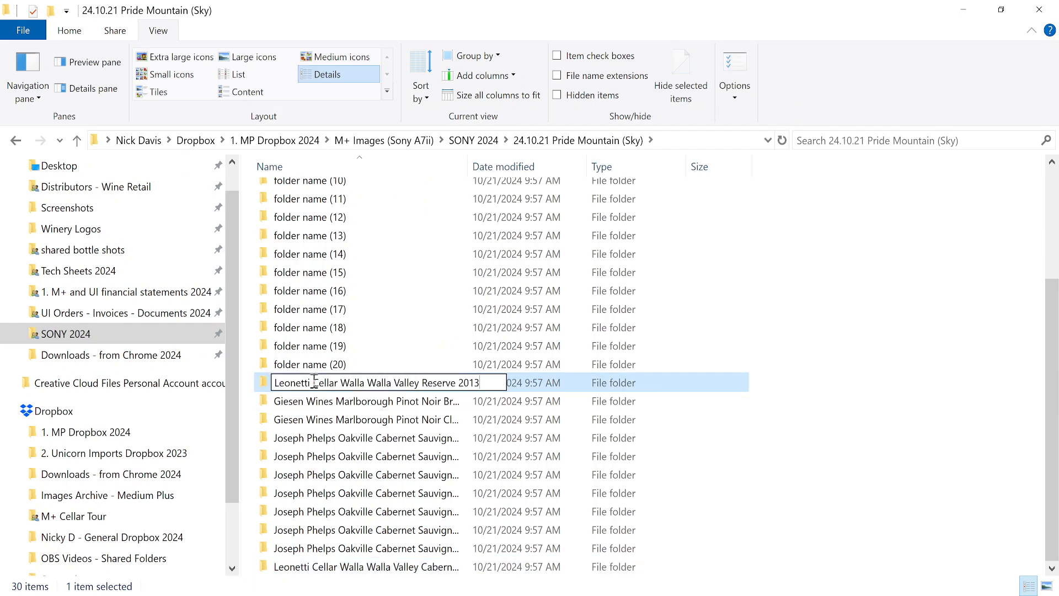
key("alt+Tab")
key("shift+Down")
key("ctrl+x")
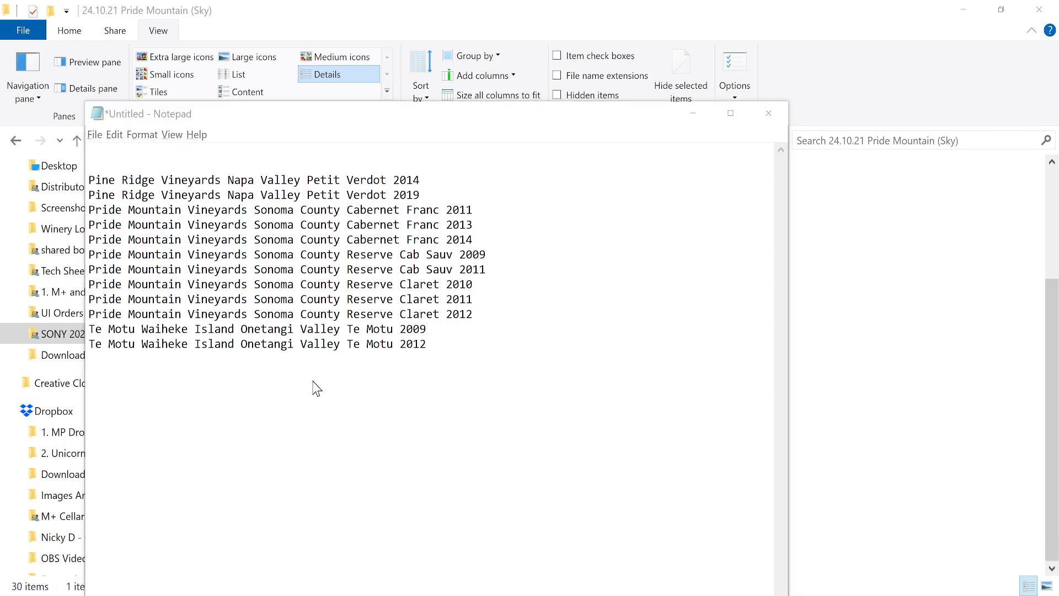
key("alt+Tab")
key("F2")
key("ctrl+v")
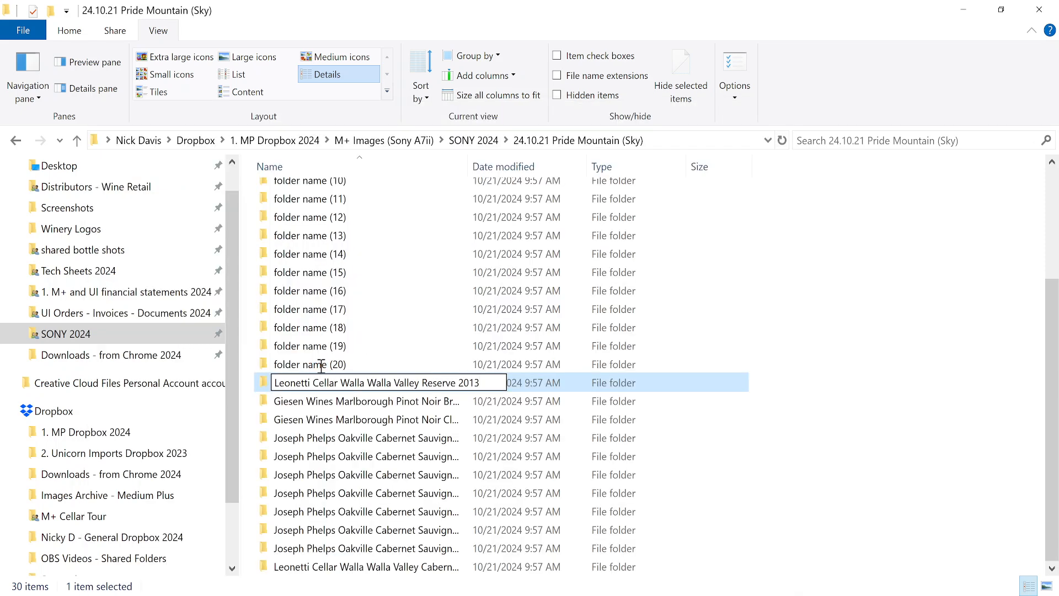
key("Return")
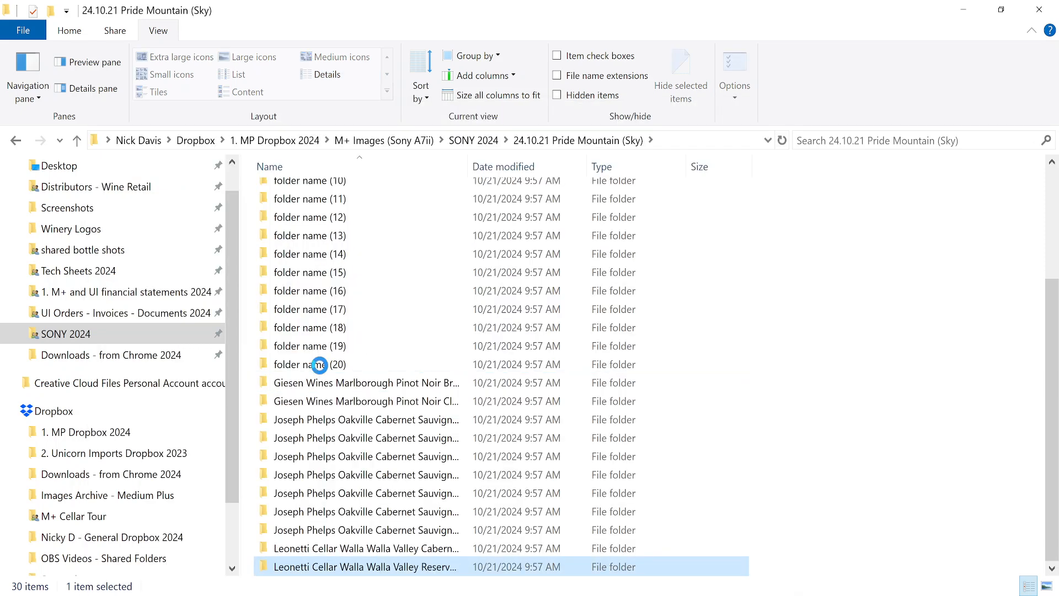
Rename folder (20) to the Leonetti Sangiovese 2010 wine name.
left_click(321, 368)
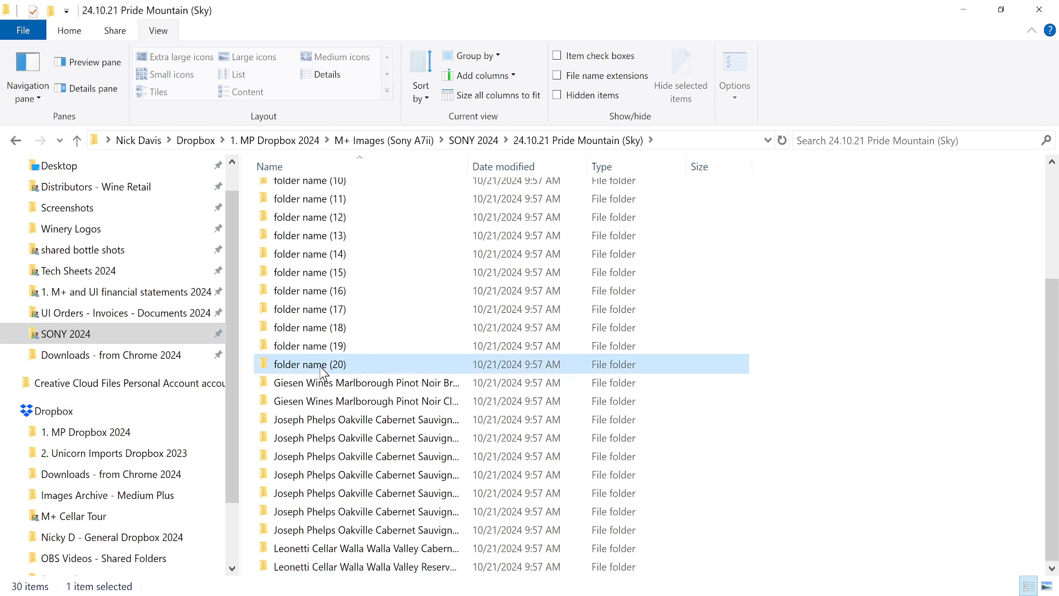
key("F2")
key("ctrl+v")
key("alt+Tab")
key("shift+Down")
key("ctrl+x")
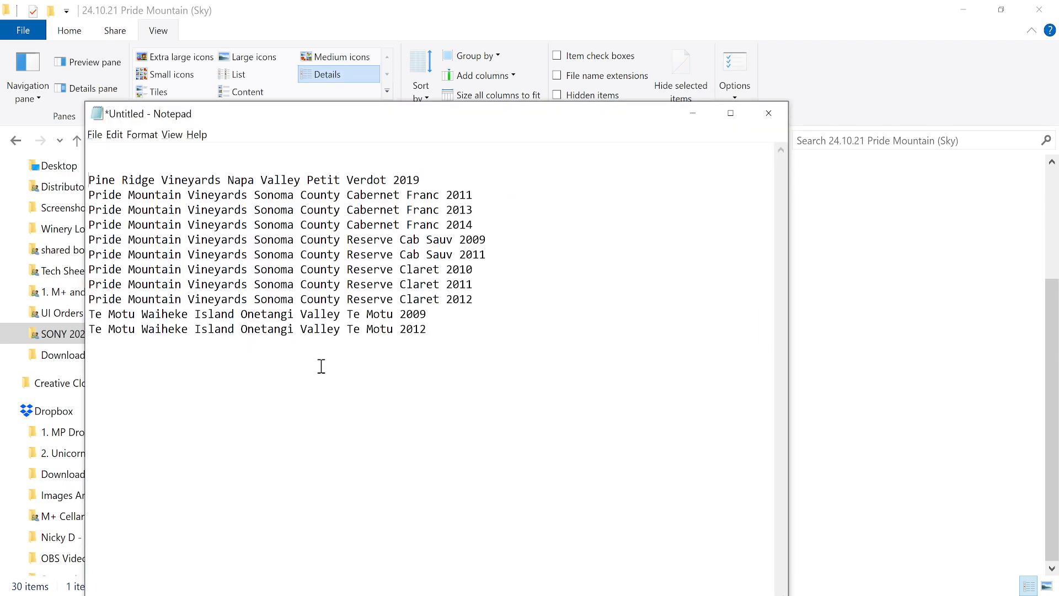
key("alt+Tab")
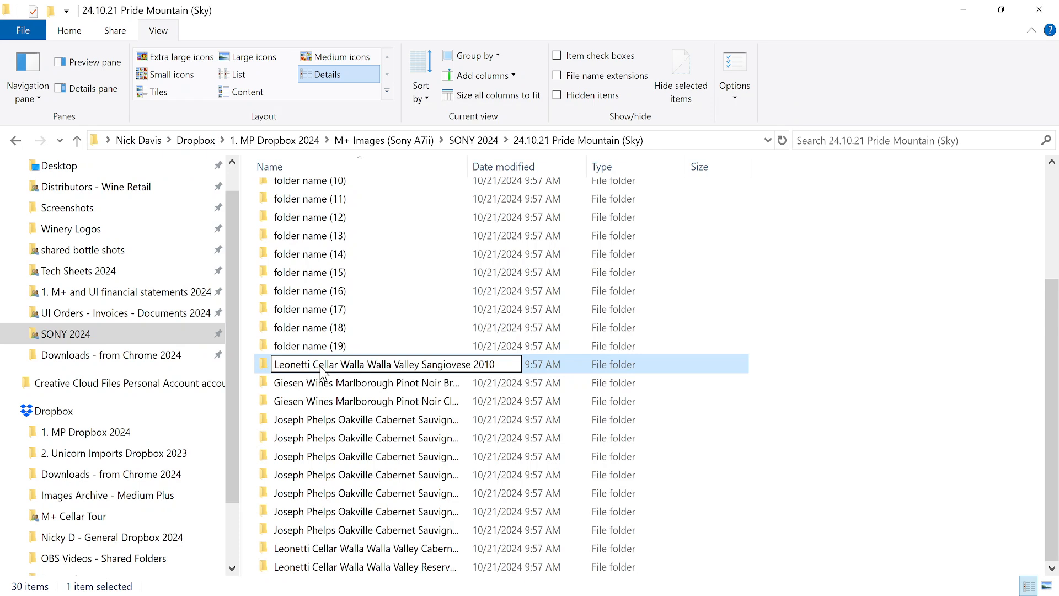
key("Return")
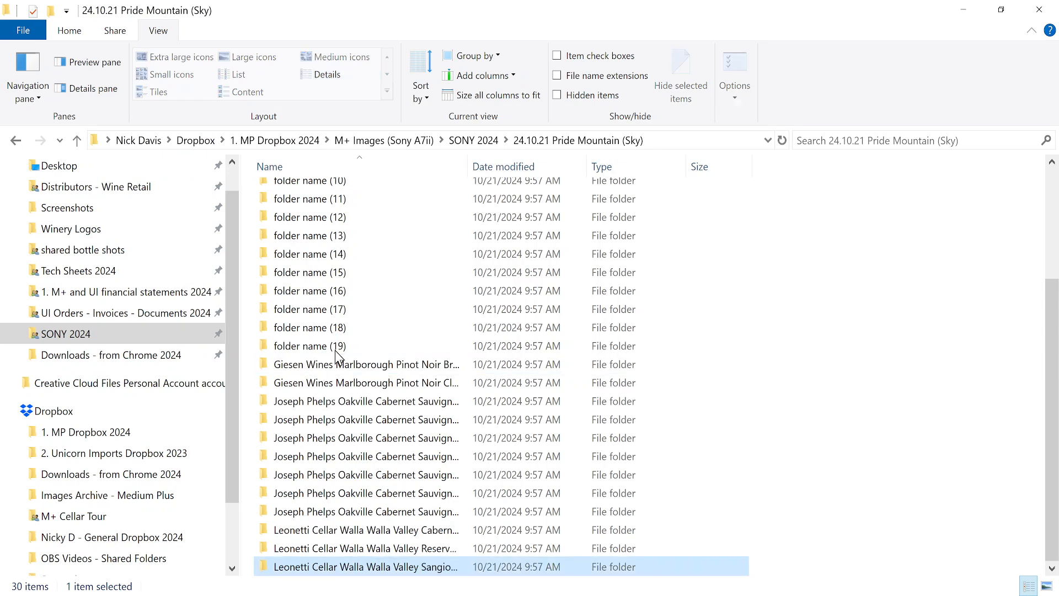
Rename folder (19) to the Pine Ridge Petit Verdot 2014 wine name.
left_click(335, 346)
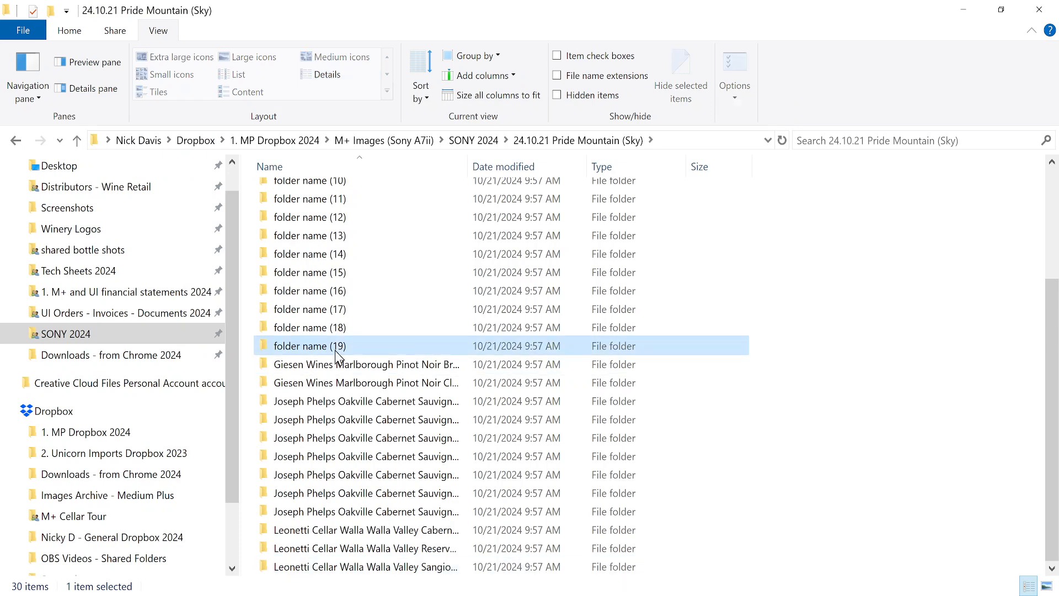
left_click(335, 345)
key("ctrl+v")
key("alt+Tab")
key("shift+Down")
key("ctrl+x")
key("alt+Tab")
key("alt+Tab")
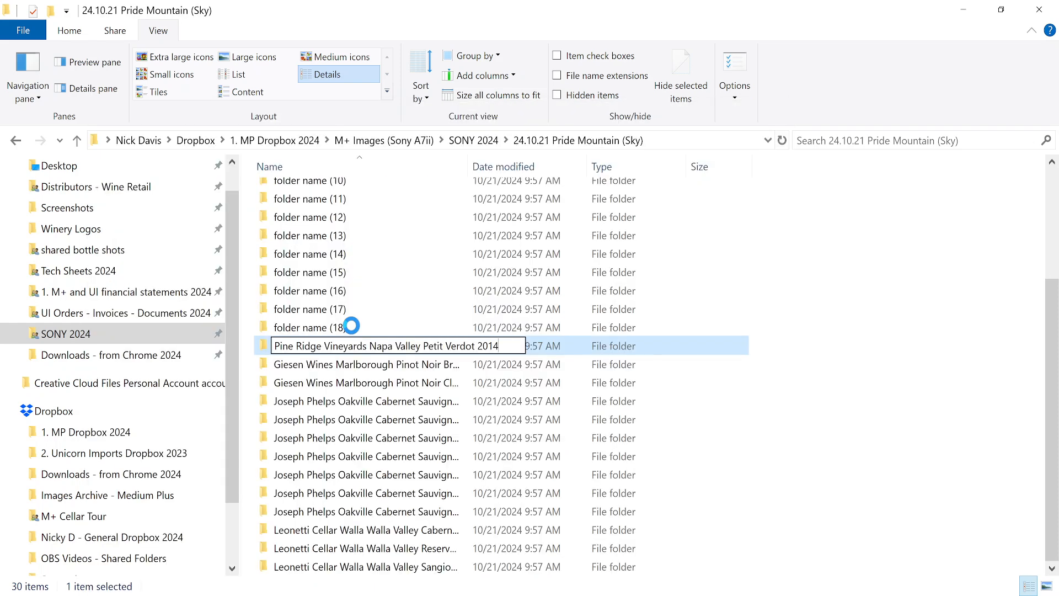
key("Return")
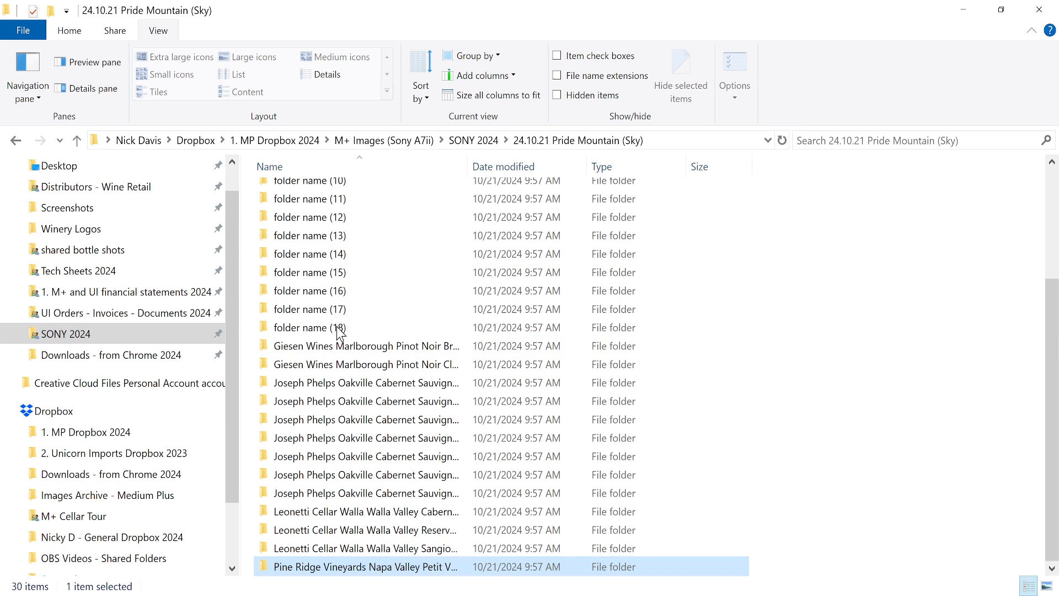
Rename folder (18) to the Pine Ridge Petit Verdot 2019 wine name.
left_click(338, 328)
left_click(338, 328)
key("alt+Tab")
key("shift+Down")
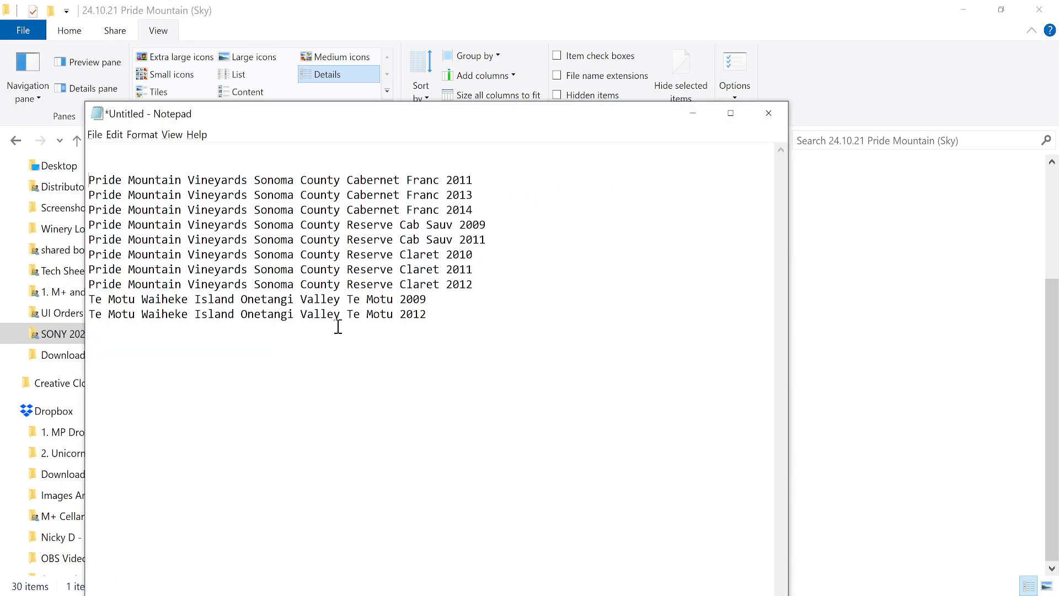
key("ctrl+x")
key("alt+Tab")
key("F2")
key("ctrl+v")
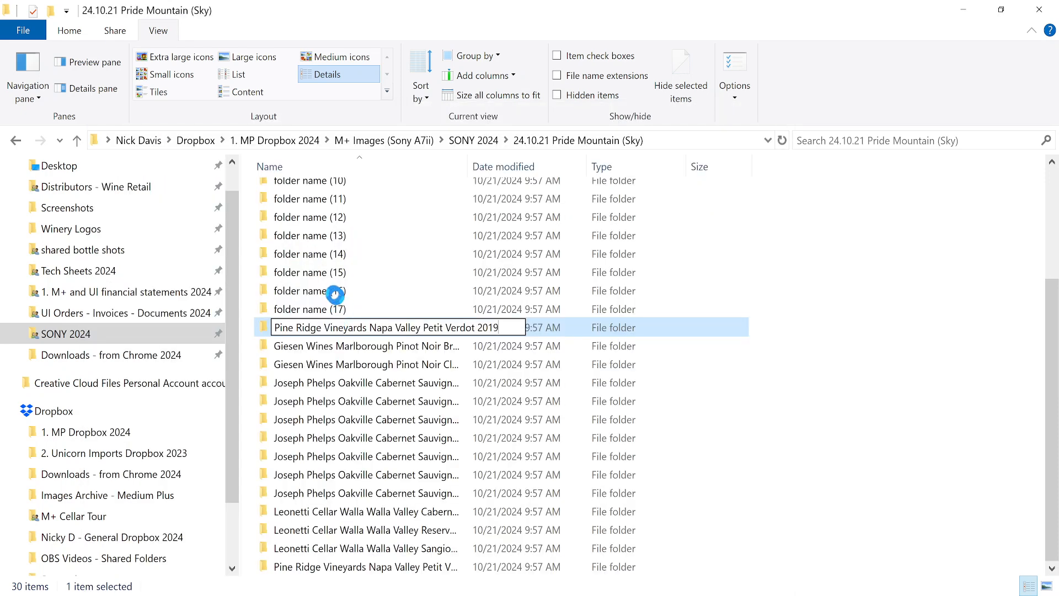
key("Return")
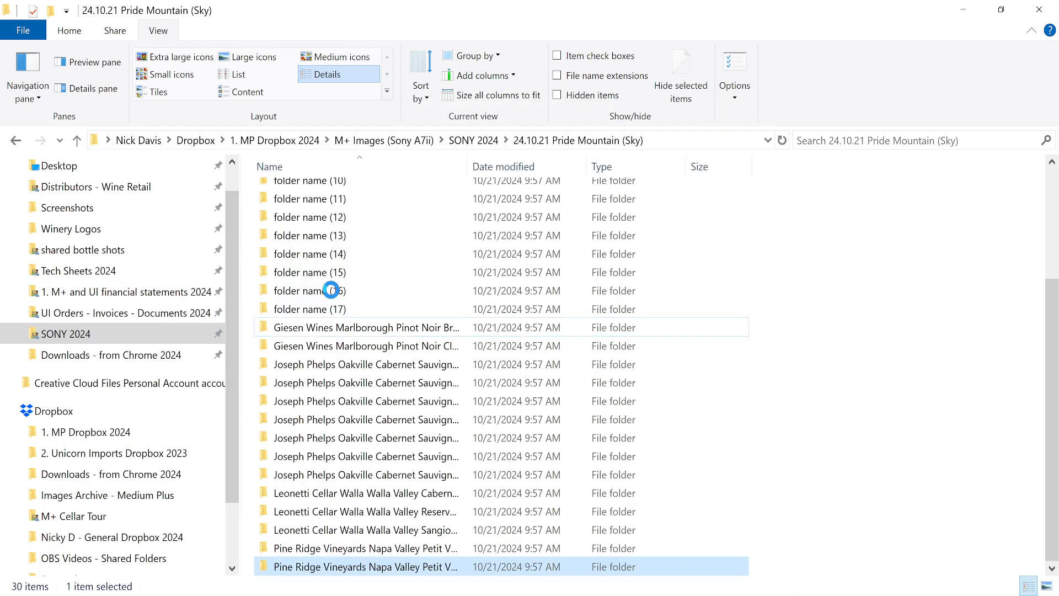
left_click(331, 291)
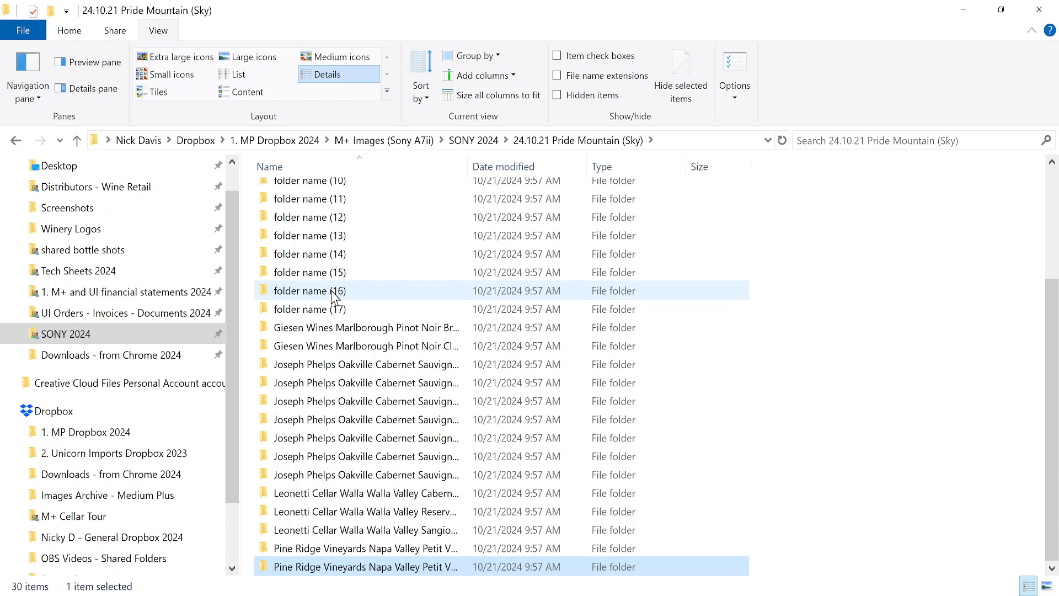
Rename folder name (16) to the Pride Mountain Cabernet Franc 2011 wine name from Notepad.
left_click(332, 292)
key("F2")
key("ctrl+v")
key("alt+Tab")
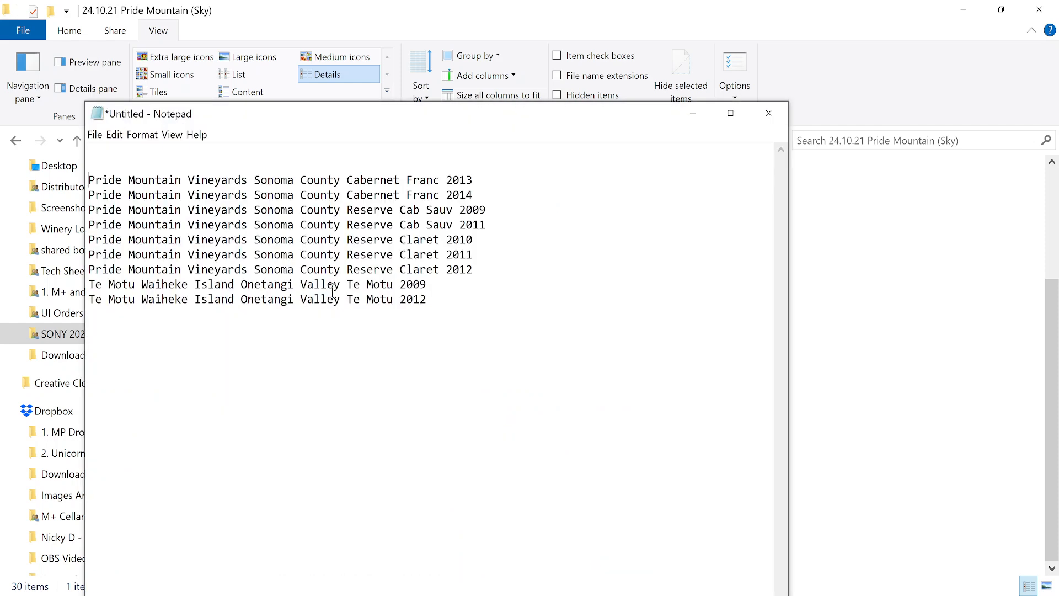
key("shift+Down")
key("ctrl+x")
key("alt+Tab")
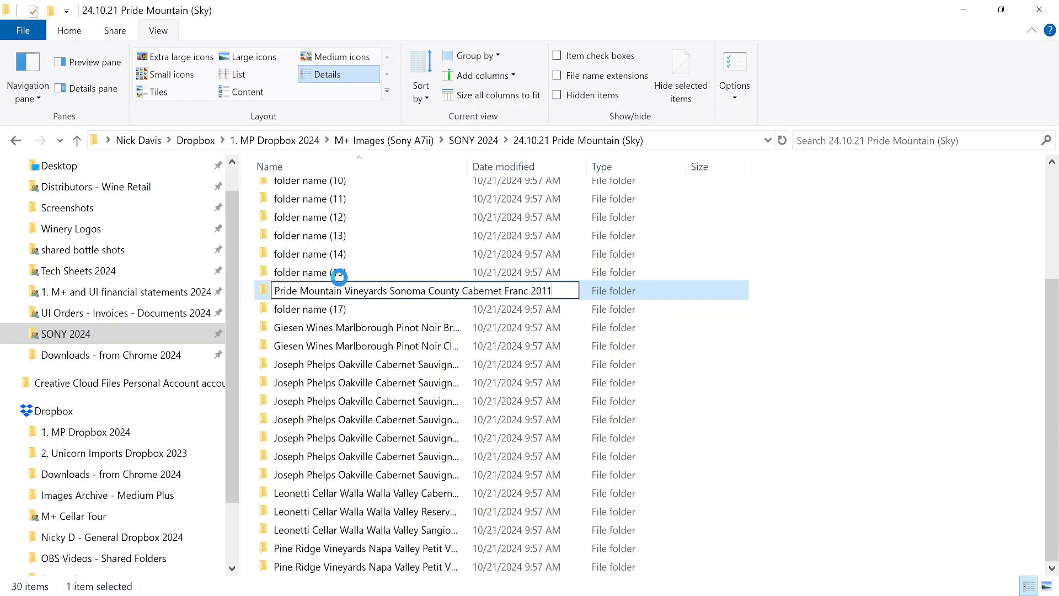
key("Return")
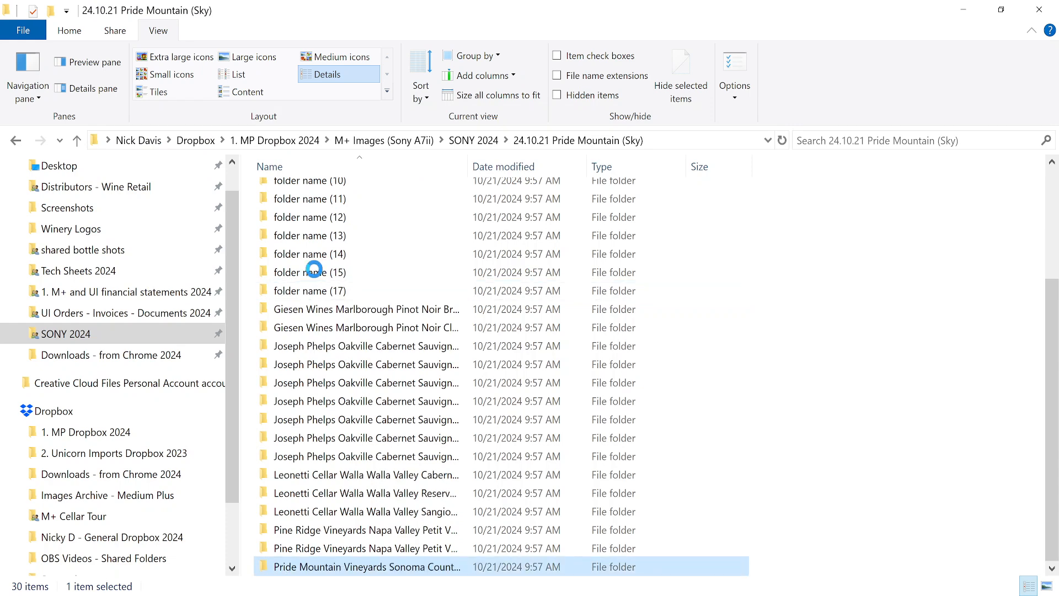
Rename folder name (15) to the Pride Mountain Cabernet Franc 2013 wine name.
left_click(317, 273)
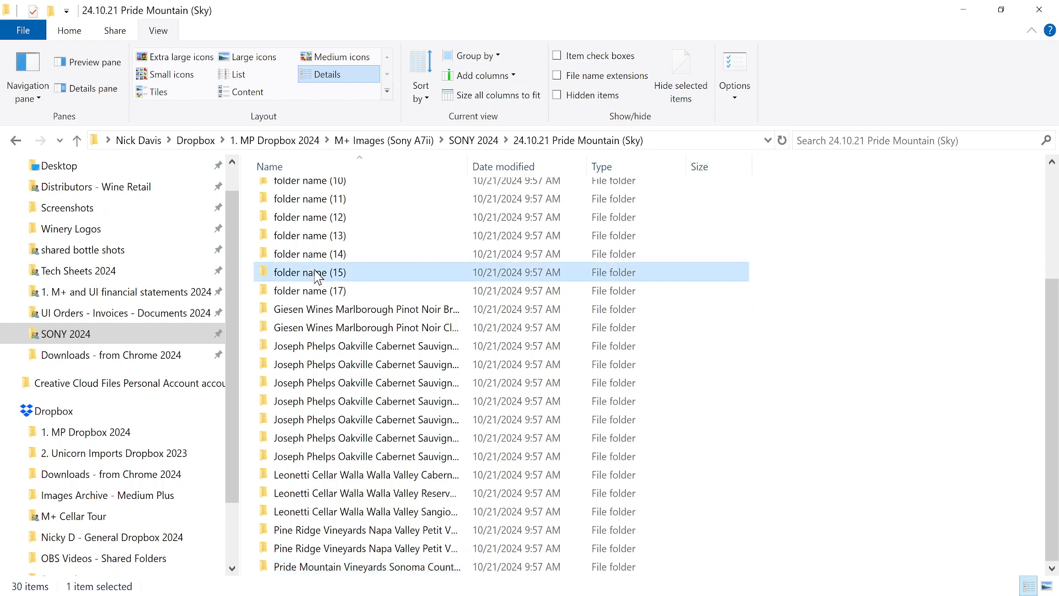
key("F2")
key("ctrl+v")
key("alt+Tab")
key("shift+Down")
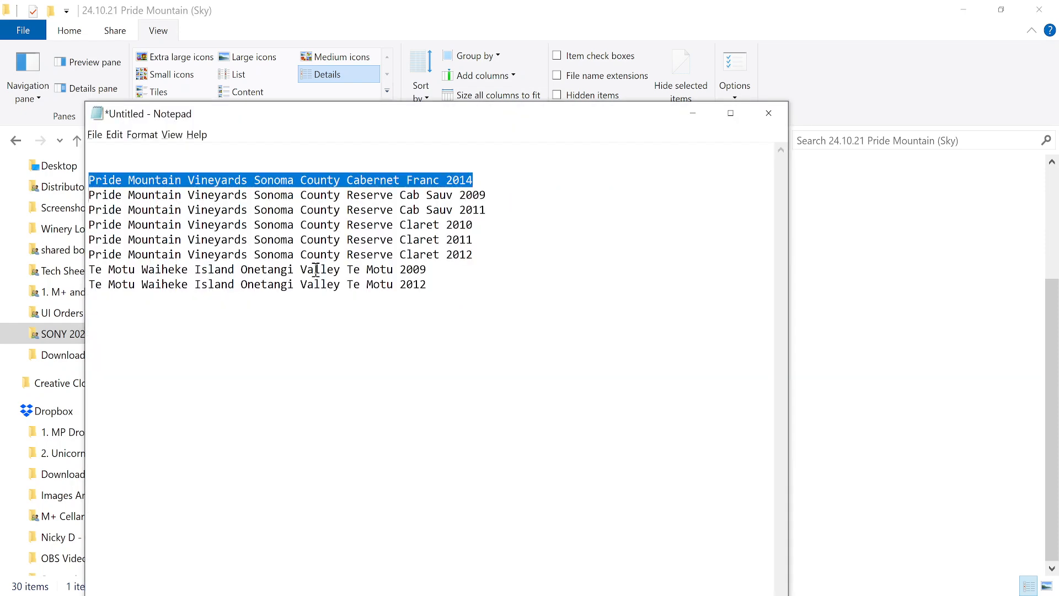
key("Delete")
key("alt+Tab")
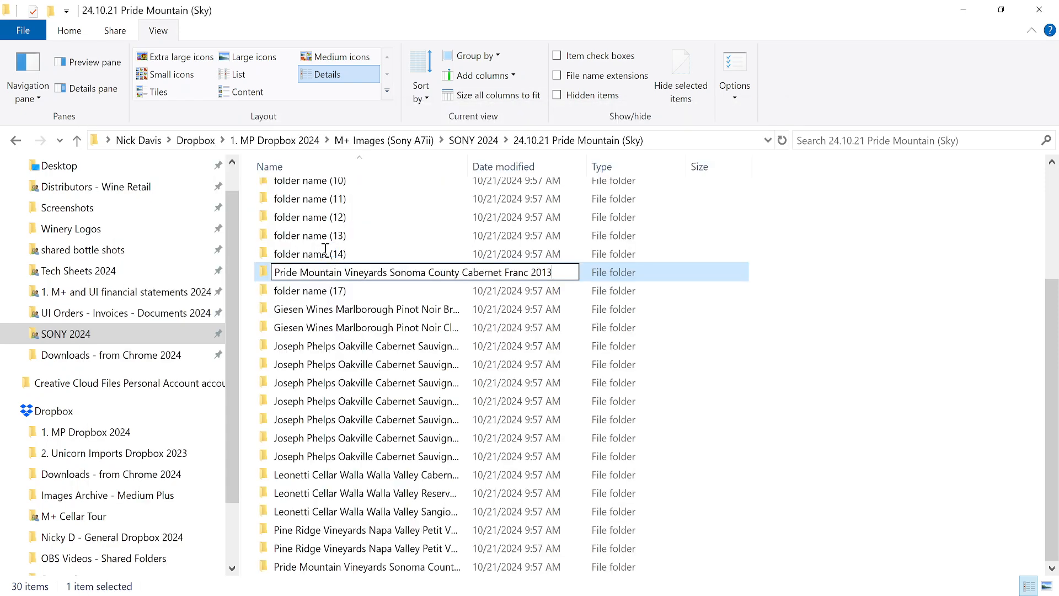
key("Return")
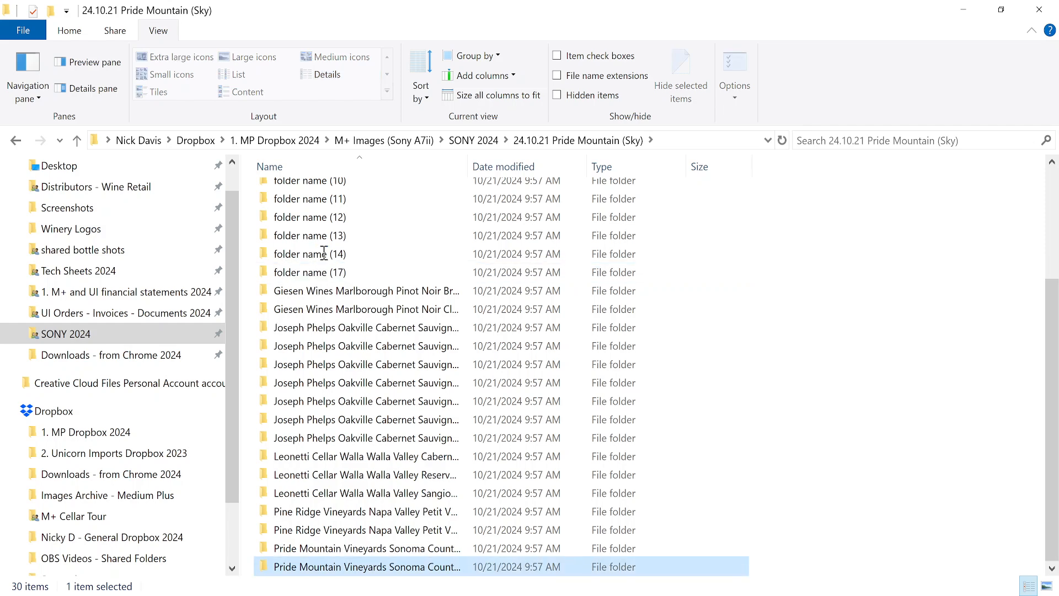
Rename folder name (14) to the Pride Mountain Cabernet Franc 2014 wine name.
left_click(325, 254)
key("F2")
key("ctrl+v")
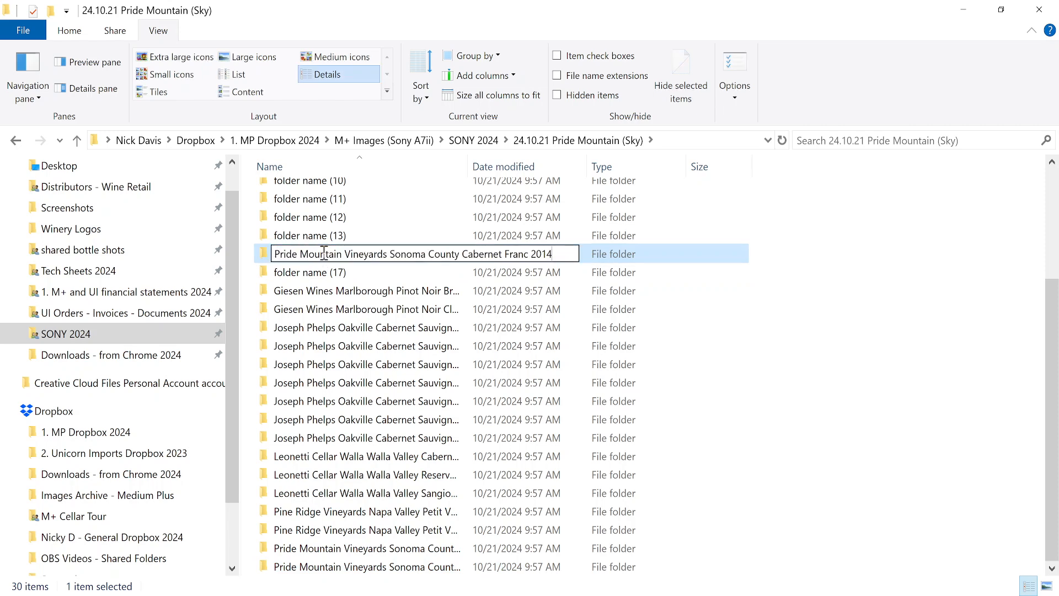
key("alt+Tab")
key("shift+Down")
key("ctrl+x")
key("alt+Tab")
key("Return")
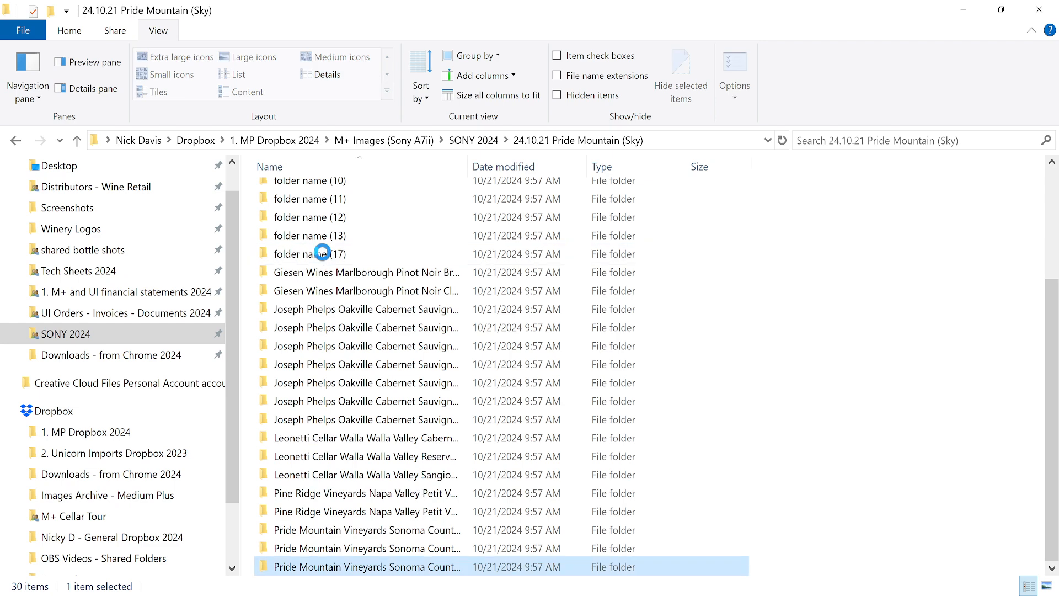
Rename folder name (17) to Pride Mountain Vineyards Sonoma County Reserve Cab Sauv 2009.
left_click(323, 252)
left_click(325, 253)
key("ctrl+v")
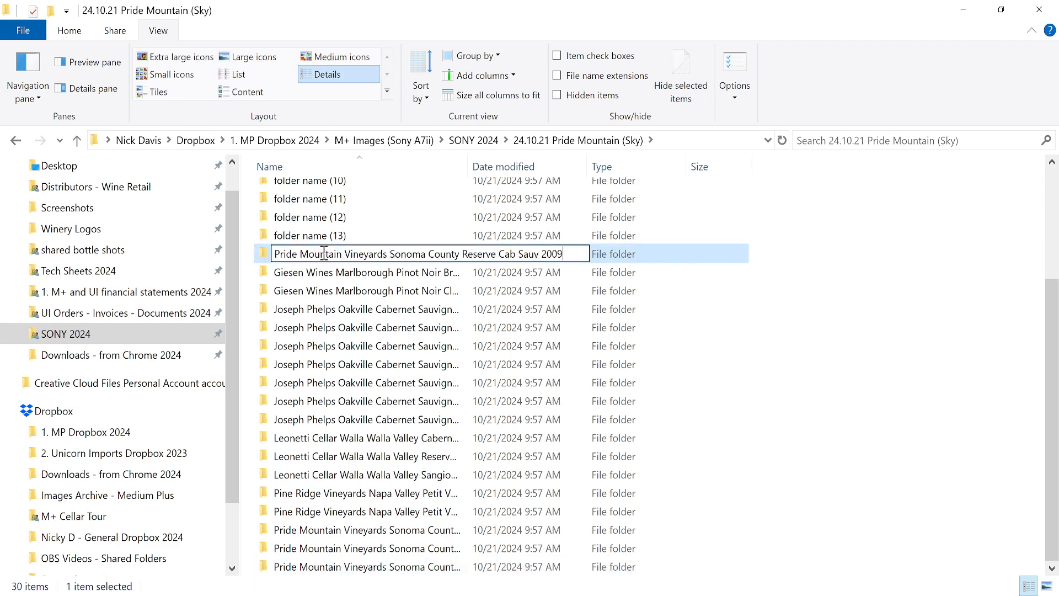
key("alt+Tab")
key("shift+Down")
key("ctrl+x")
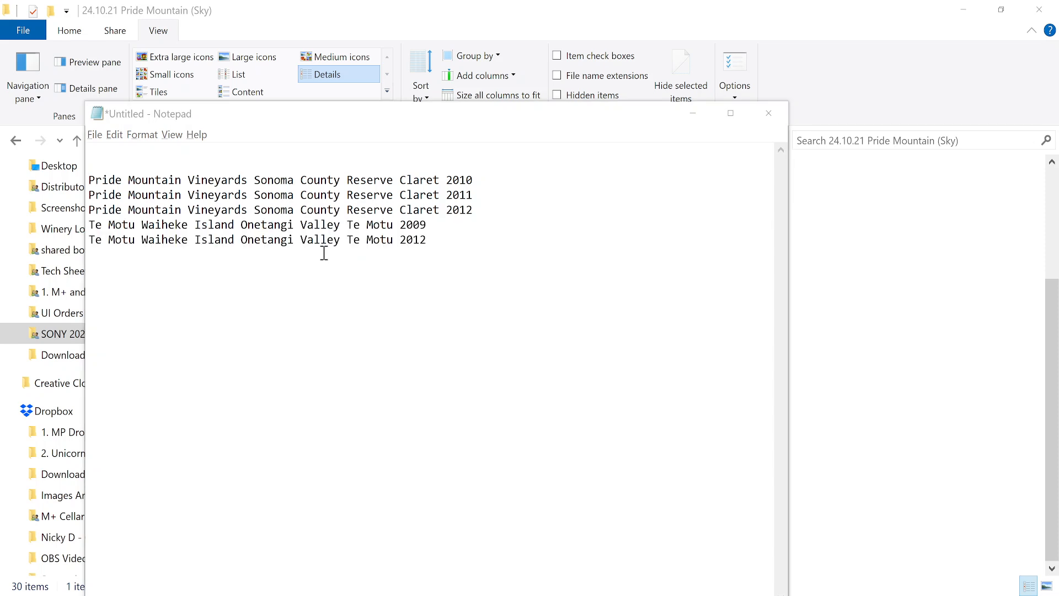
key("alt+Tab")
key("Return")
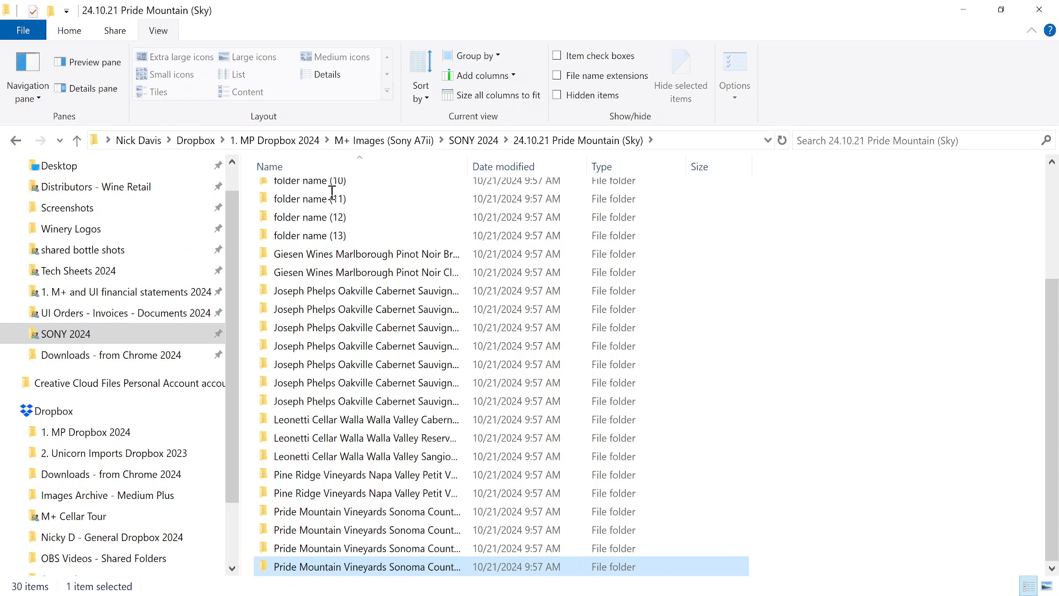
scroll(325, 202, "up", 3)
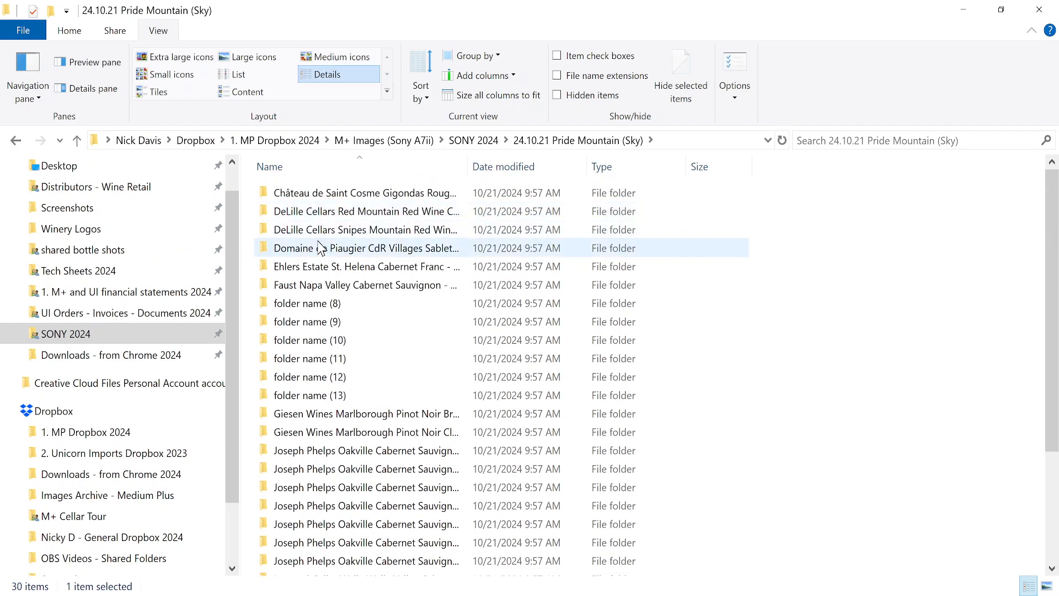
Rename folder name (8) to the Pride Mountain Reserve Cab Sauv 2011 wine name.
left_click(313, 305)
left_click(311, 305)
key("ctrl+v")
key("alt+Tab")
key("shift+Down")
key("ctrl+x")
key("alt+Tab")
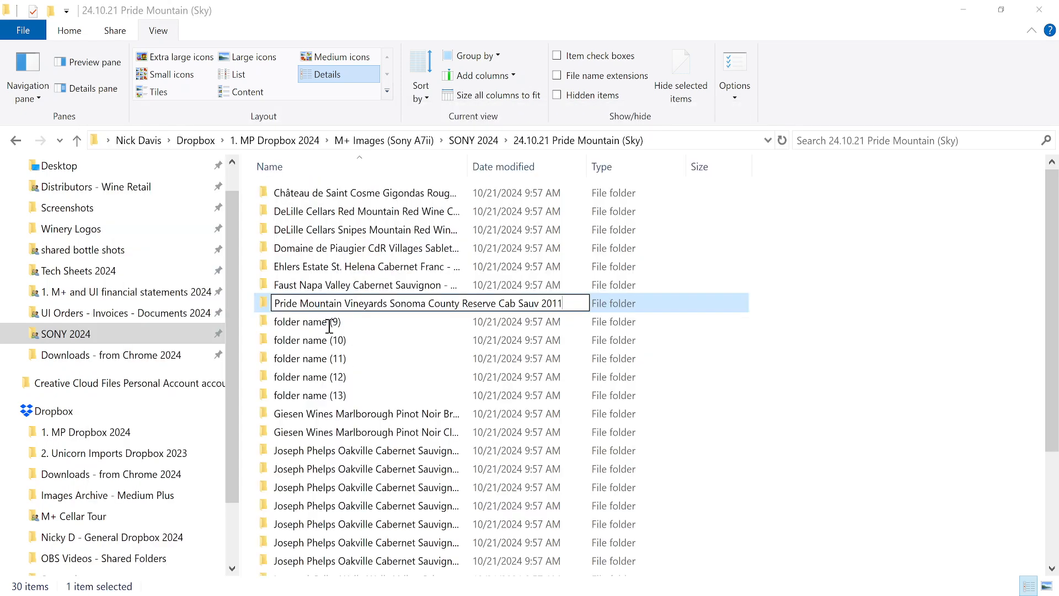
key("Return")
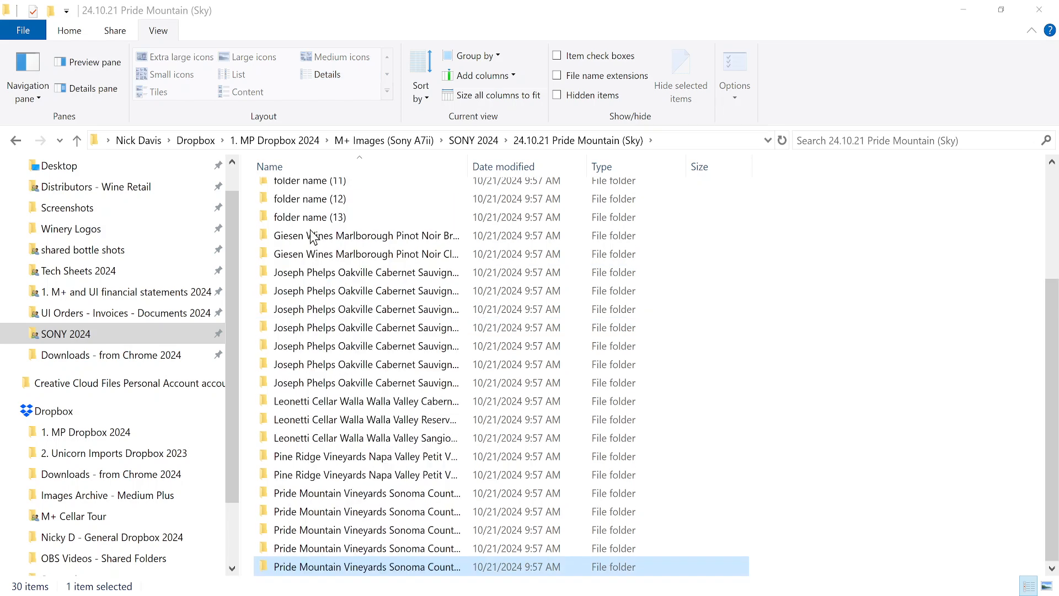
Rename folder name (13) to the Pride Mountain Reserve Claret 2010 wine name.
left_click(310, 224)
key("F2")
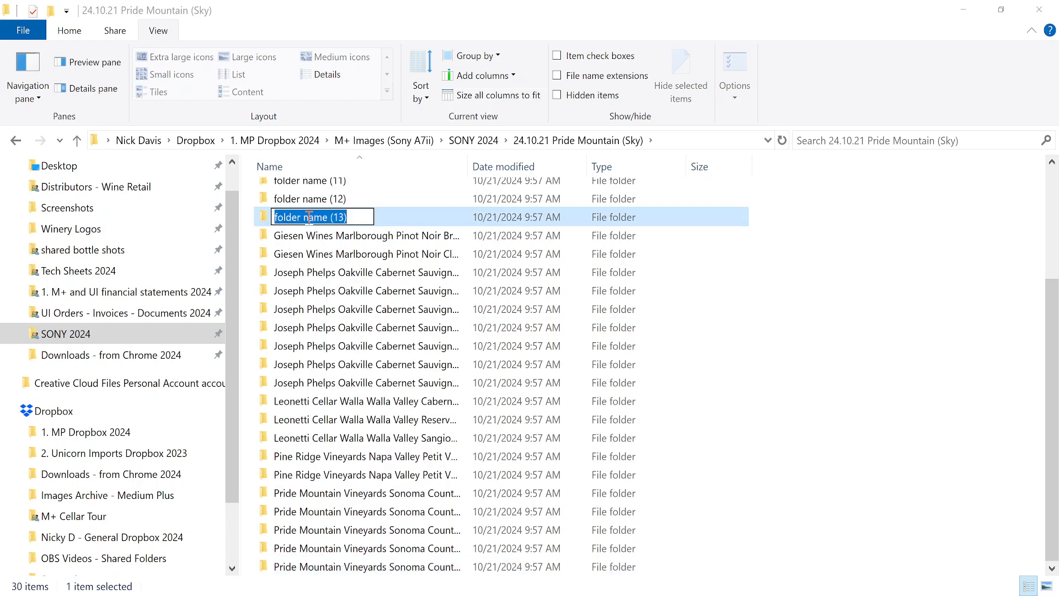
key("ctrl+v")
key("alt+Tab")
key("shift+Down")
key("ctrl+x")
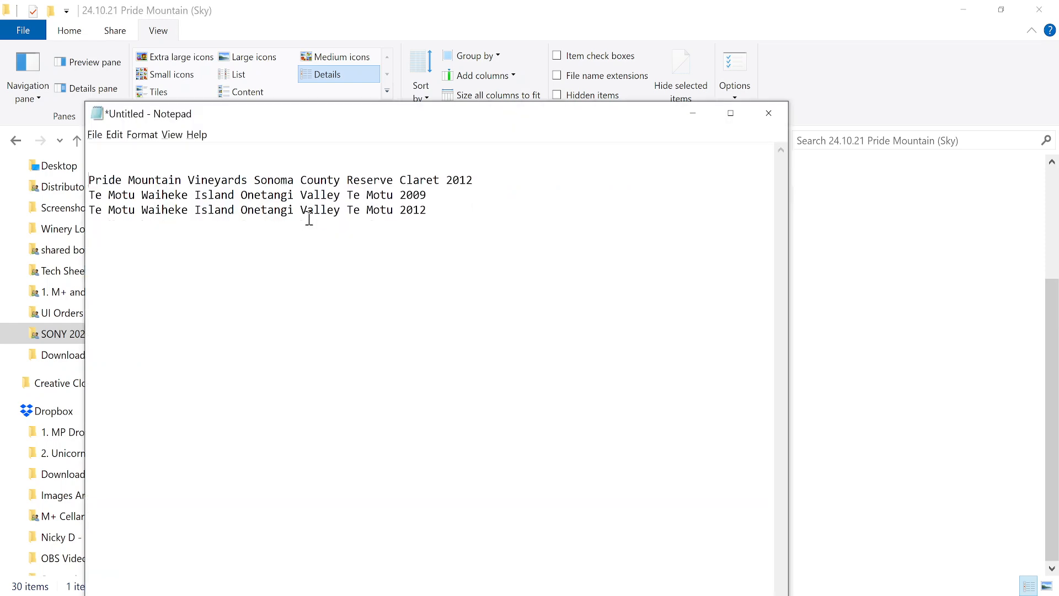
key("alt+Tab")
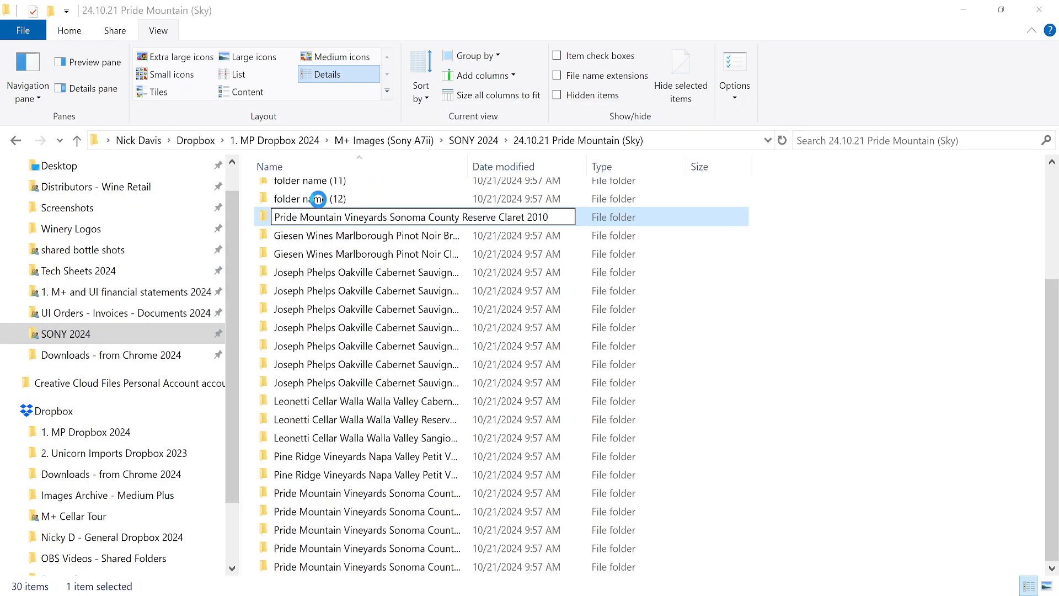
left_click(319, 200)
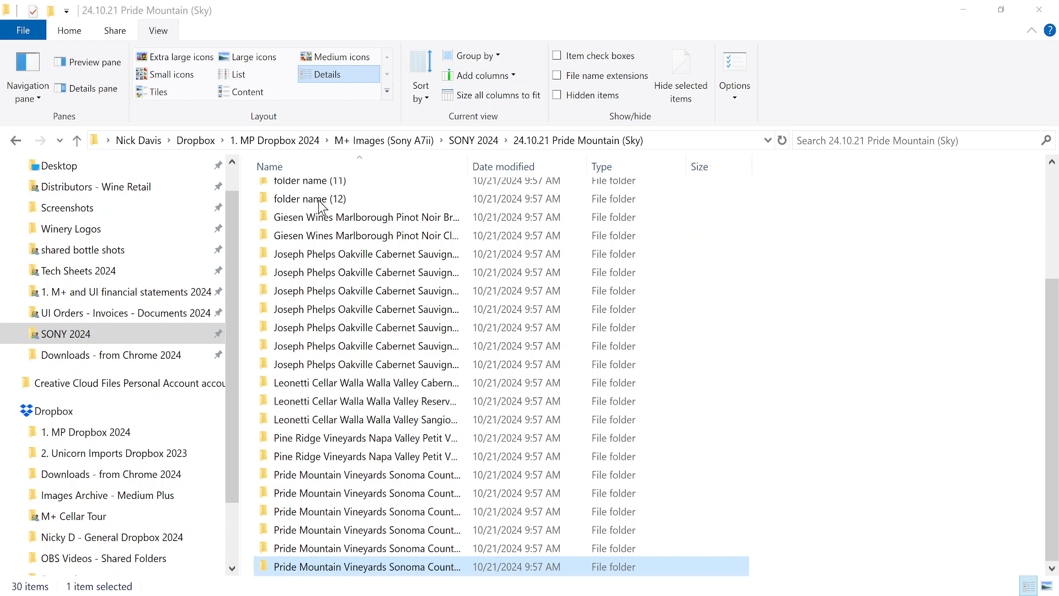
Rename folder name (12) to the Pride Mountain Reserve Claret 2011 wine name.
left_click(319, 200)
left_click(318, 201)
key("ctrl+v")
key("alt+Tab")
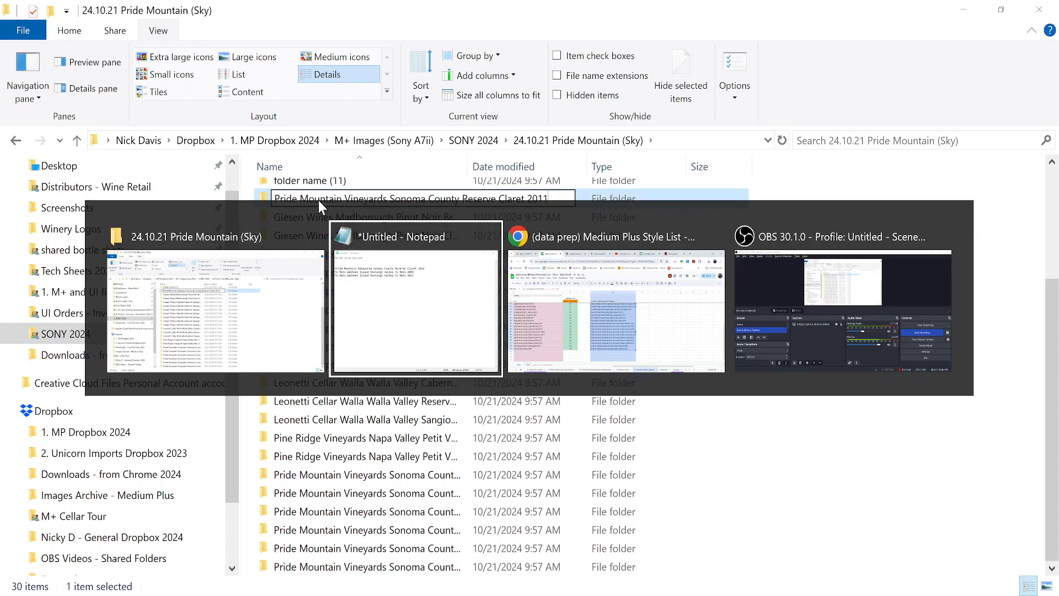
key("shift+Down")
key("ctrl+x")
key("alt+Tab")
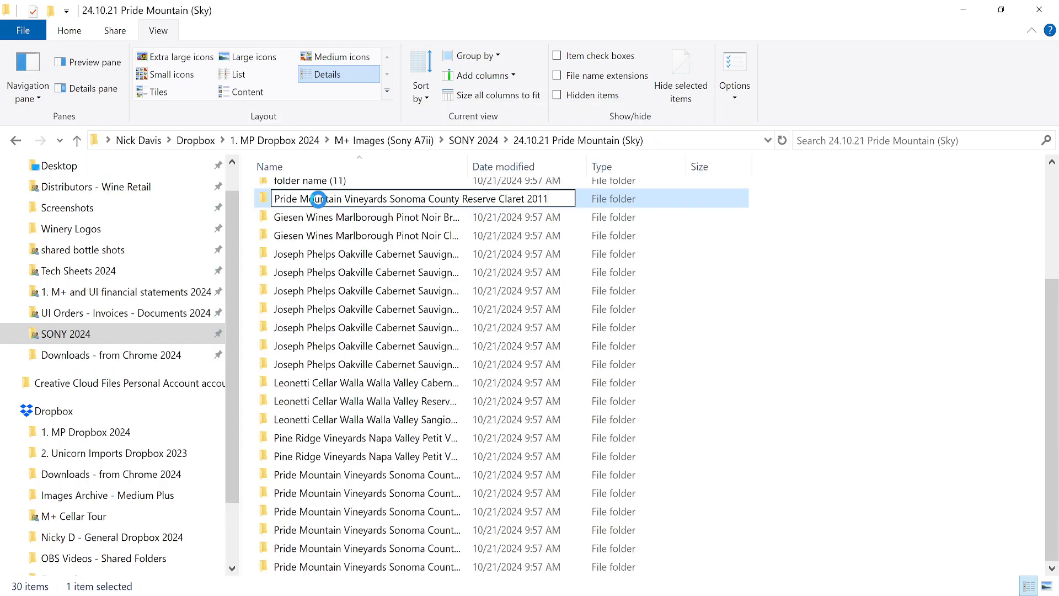
key("Return")
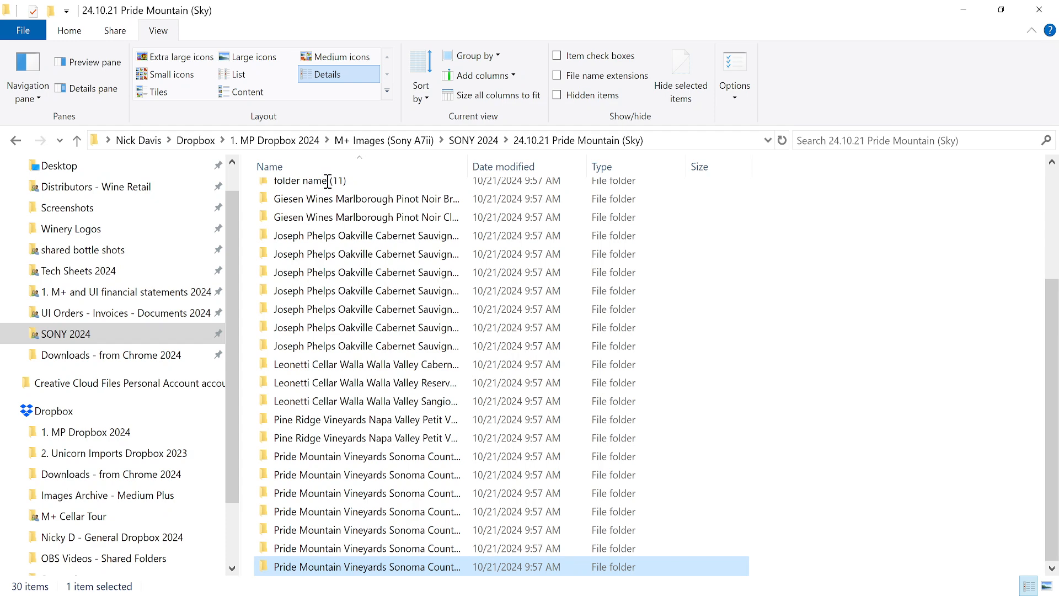
Rename folder name (11) to the Pride Mountain Reserve Claret 2012 wine name.
left_click(328, 181)
left_click(328, 180)
key("ctrl+v")
key("alt+Tab")
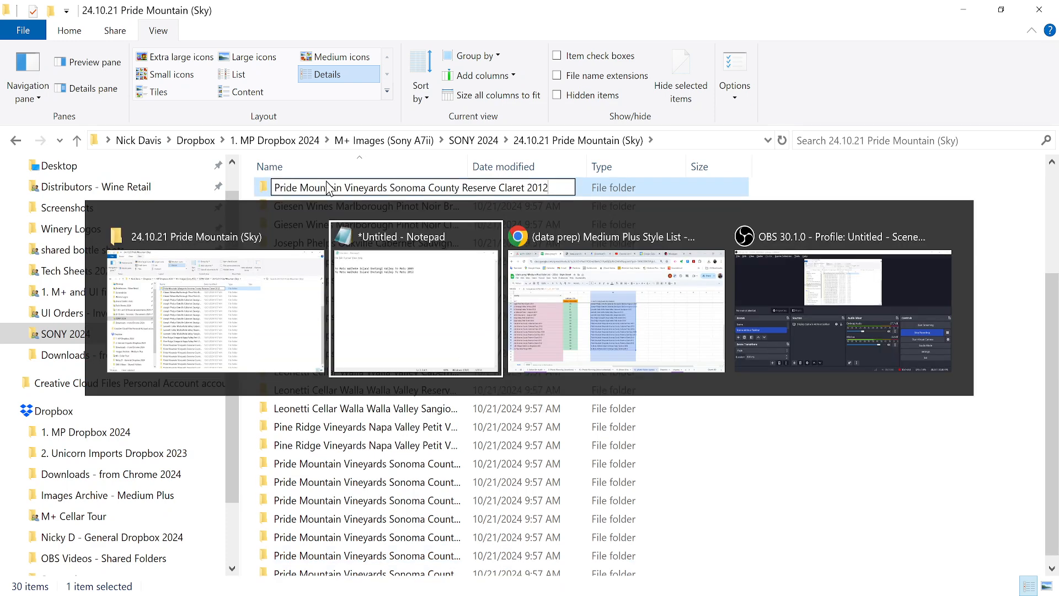
key("shift+Down")
key("ctrl+x")
key("alt+Tab")
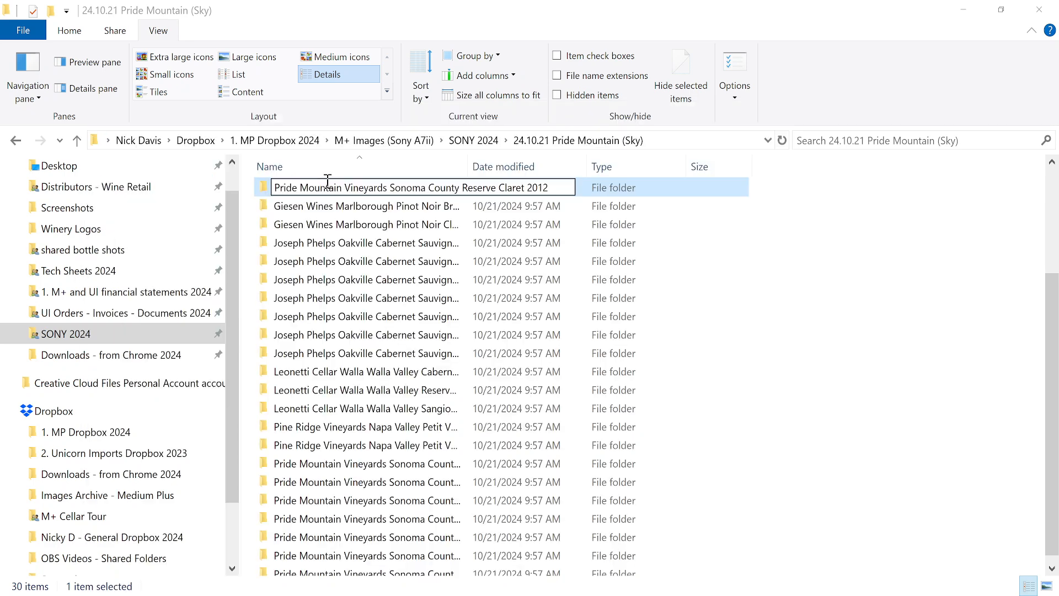
key("Return")
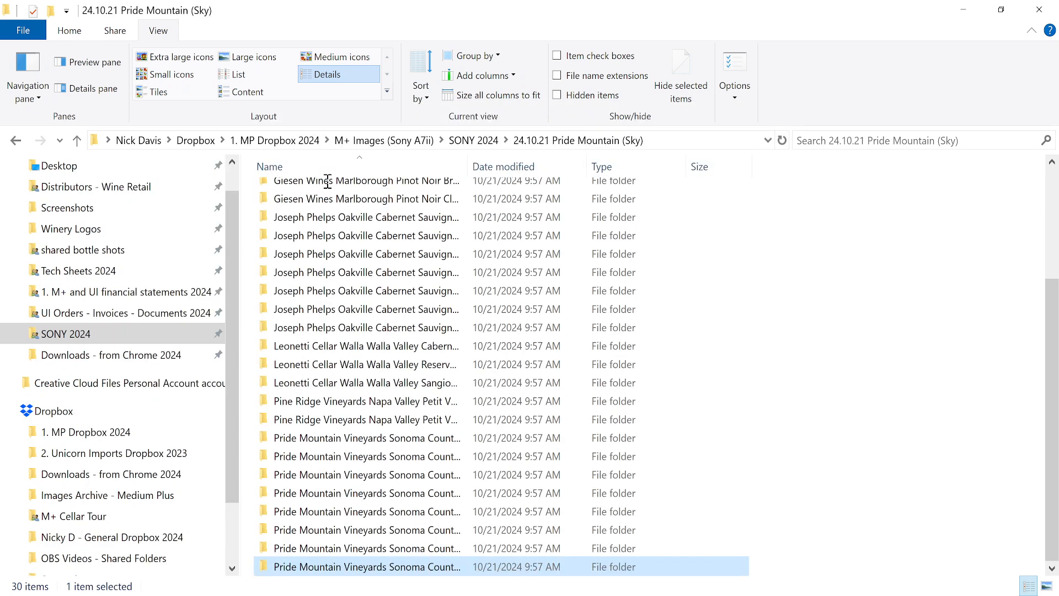
Rename folder name (9) using the last Notepad lines, ending as Te Motu Waiheke Island Onetangi Valley Te Motu 2012.
scroll(326, 188, "up", 3)
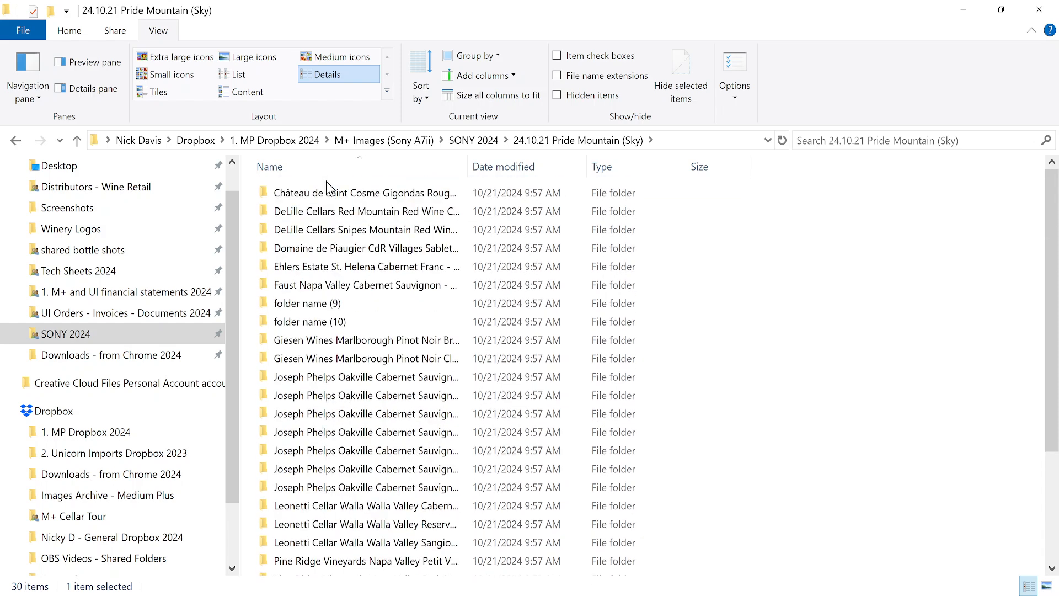
left_click(325, 310)
left_click(326, 309)
key("ctrl+v")
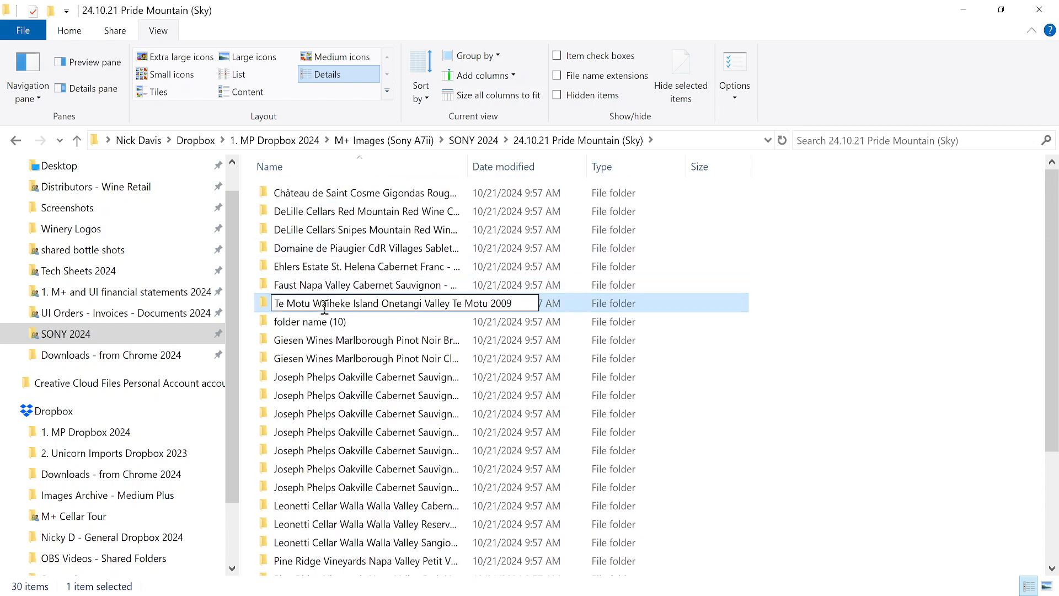
key("alt+Tab")
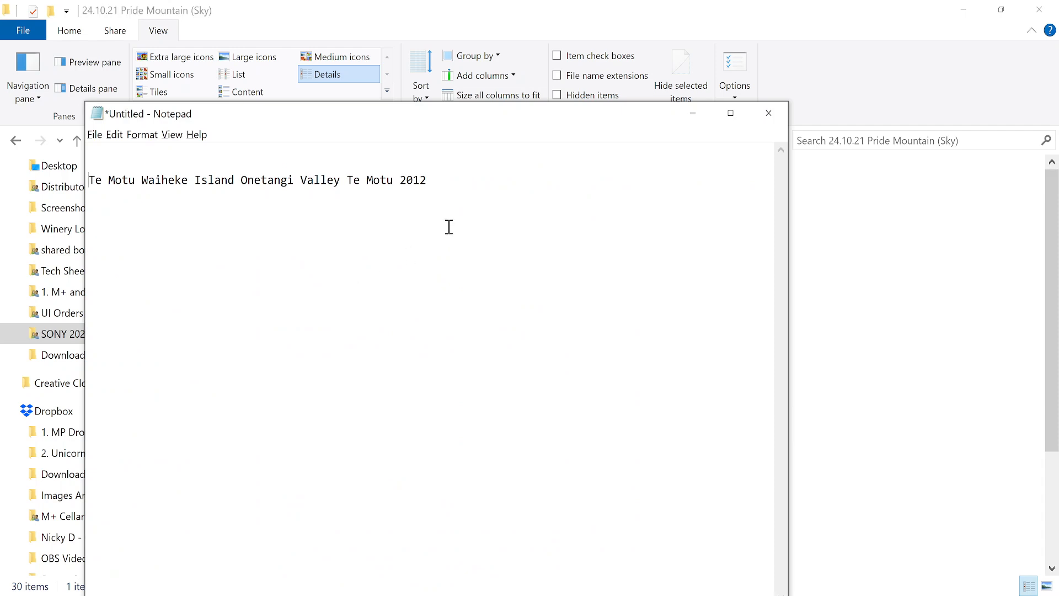
key("ctrl+a")
key("ctrl+x")
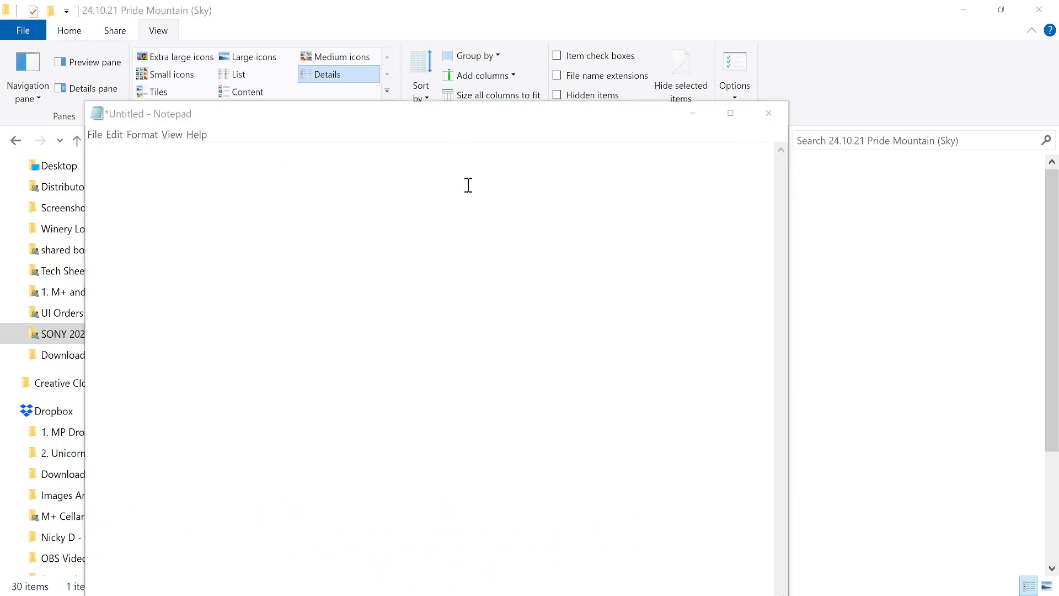
key("alt+Tab")
key("ctrl+v")
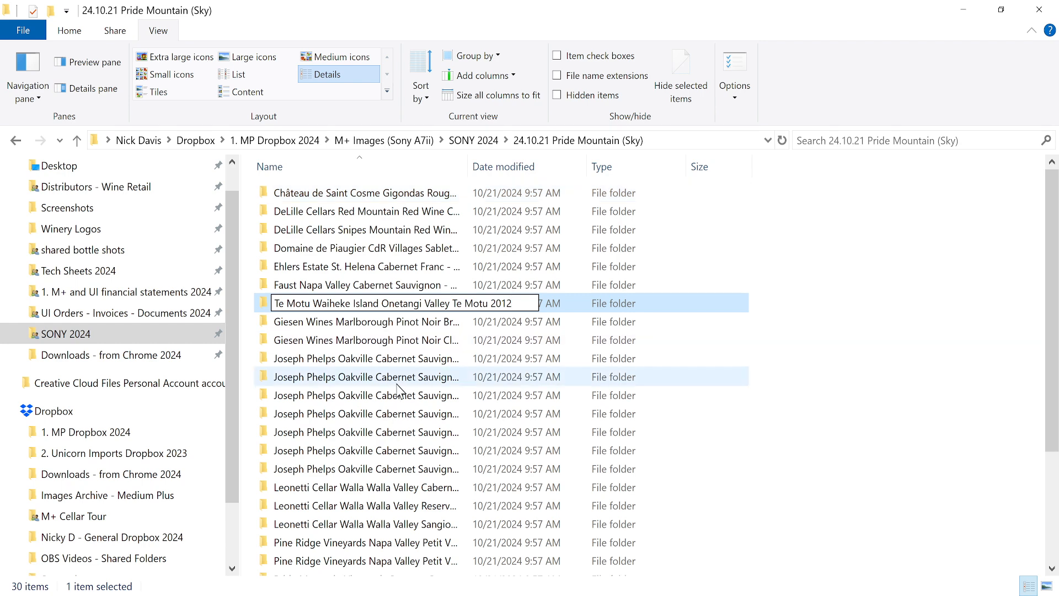
key("Return")
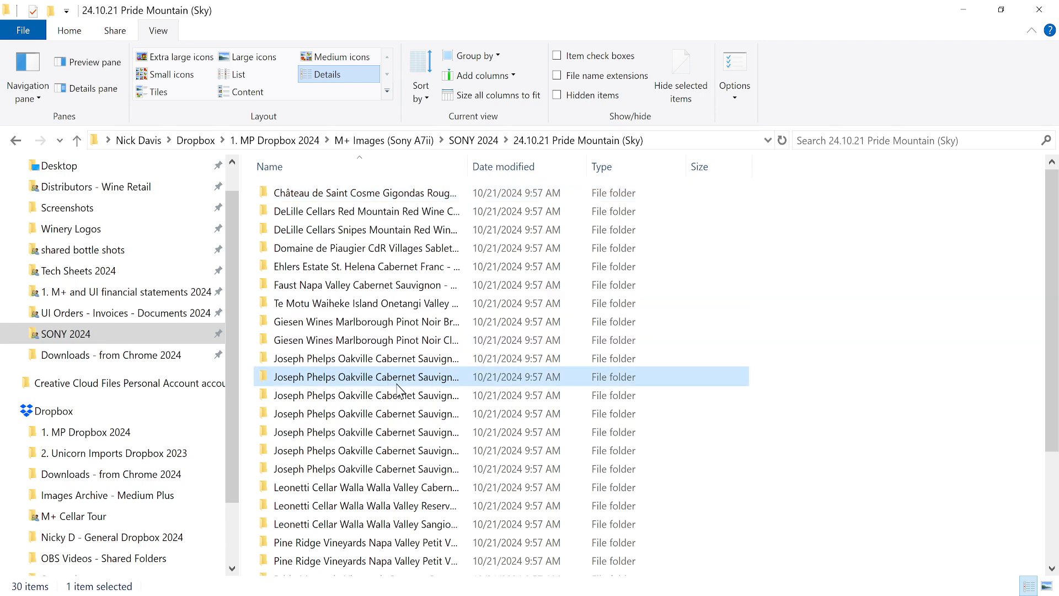
Drag the Name column wider and scroll the list to check all full wine names.
left_click_drag(467, 167, 580, 184)
scroll(639, 303, "down", 3)
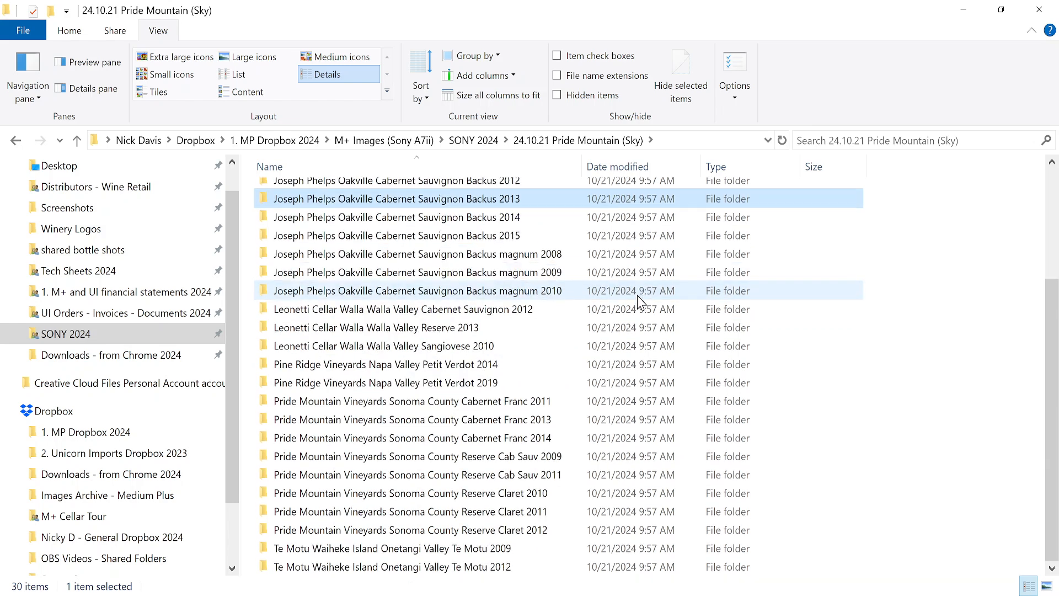
scroll(640, 302, "up", 3)
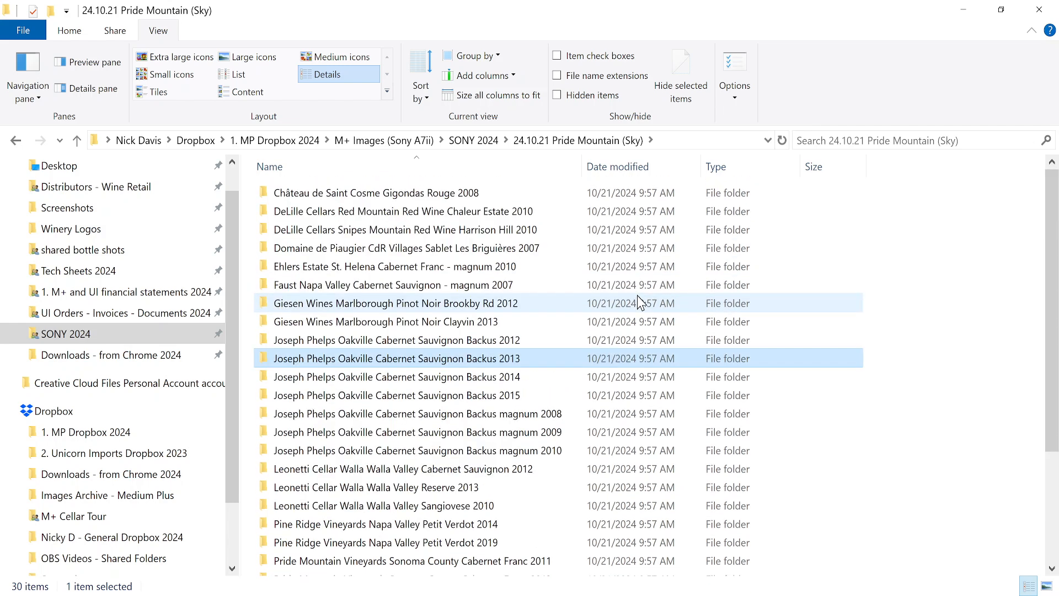
scroll(639, 302, "down", 3)
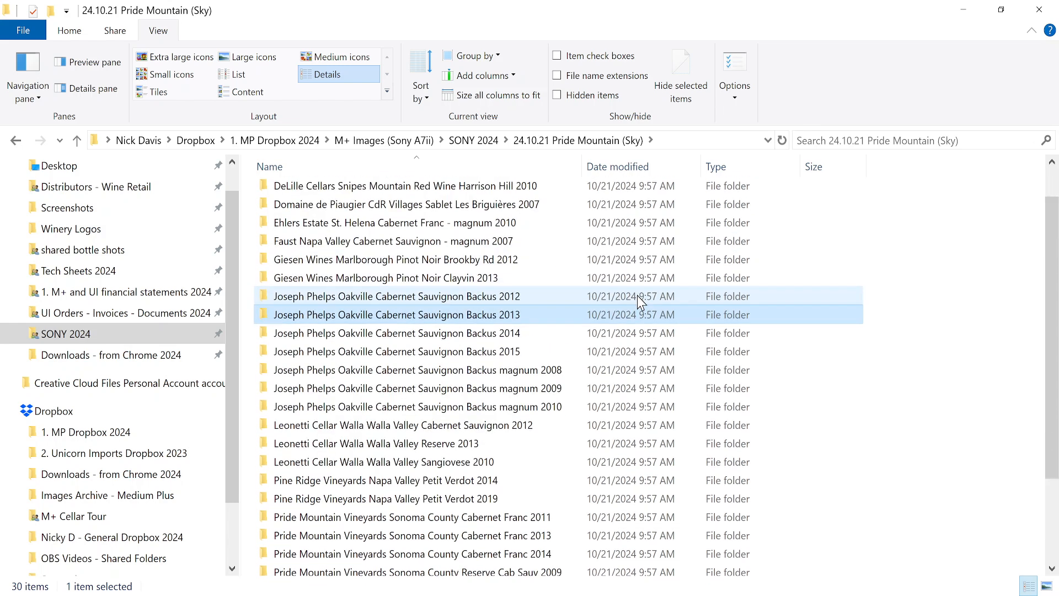
scroll(639, 303, "up", 3)
scroll(639, 302, "down", 3)
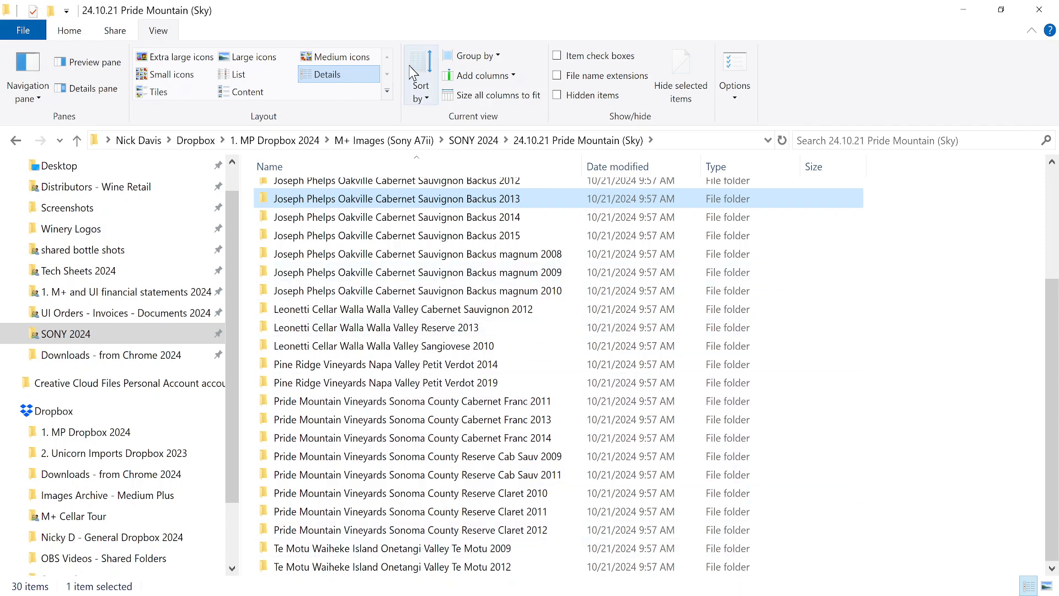
Switch the folder view to Large icons and scroll through all 30 wine folders.
left_click(241, 59)
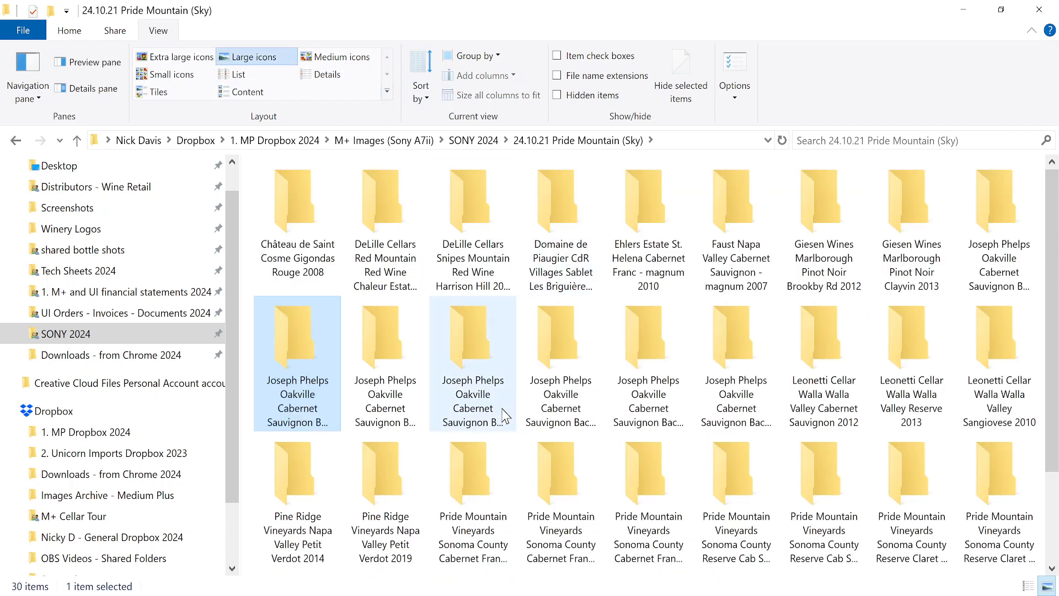
scroll(485, 441, "down", 3)
left_click(593, 536)
left_click_drag(567, 481, 901, 559)
left_click_drag(566, 463, 1004, 546)
left_click_drag(540, 481, 994, 562)
left_click_drag(543, 462, 1016, 578)
scroll(1017, 578, "up", 2)
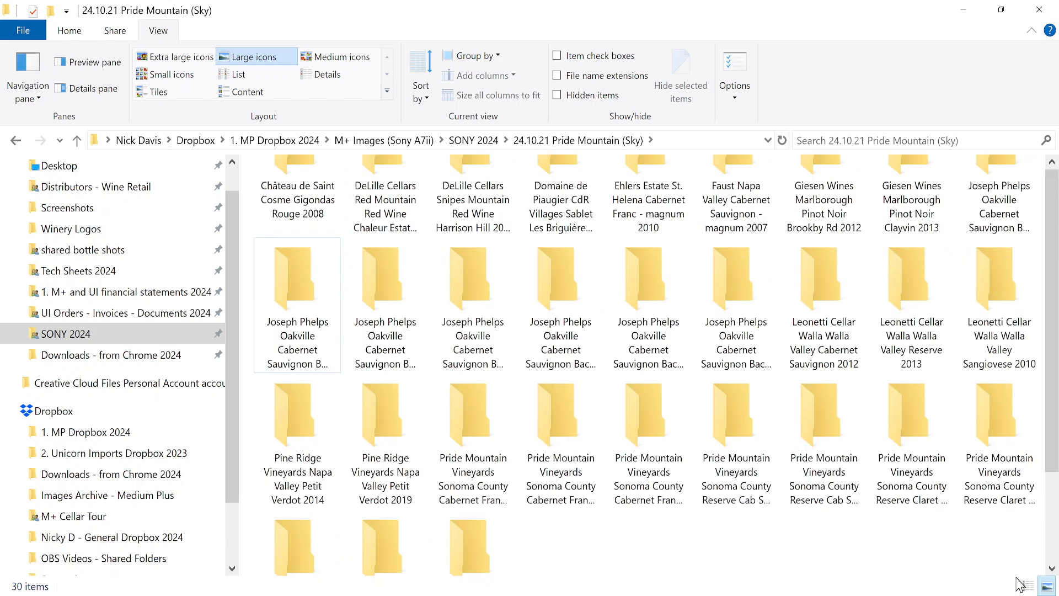
scroll(579, 248, "down", 2)
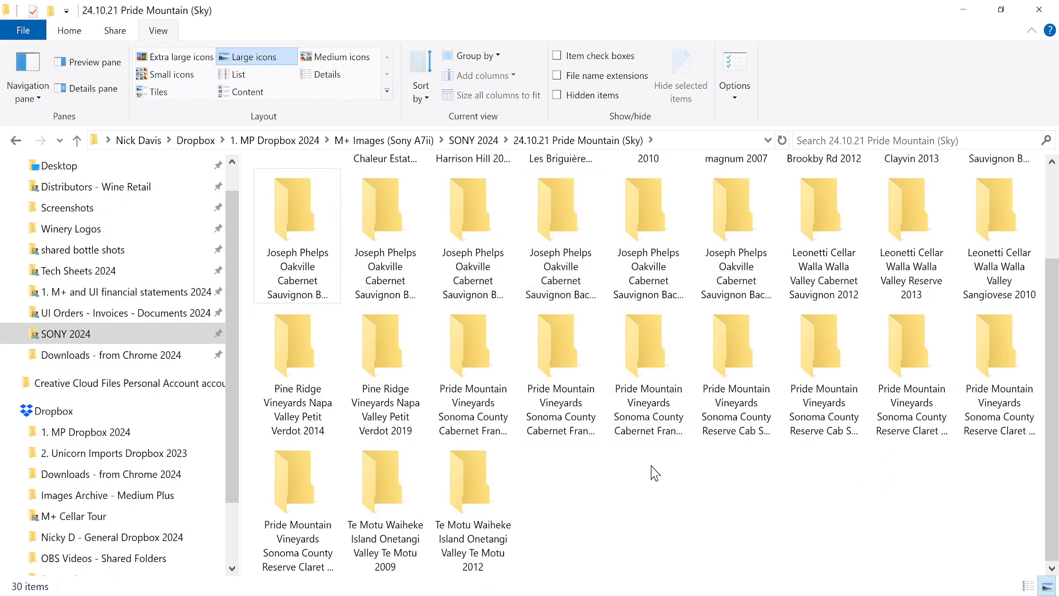